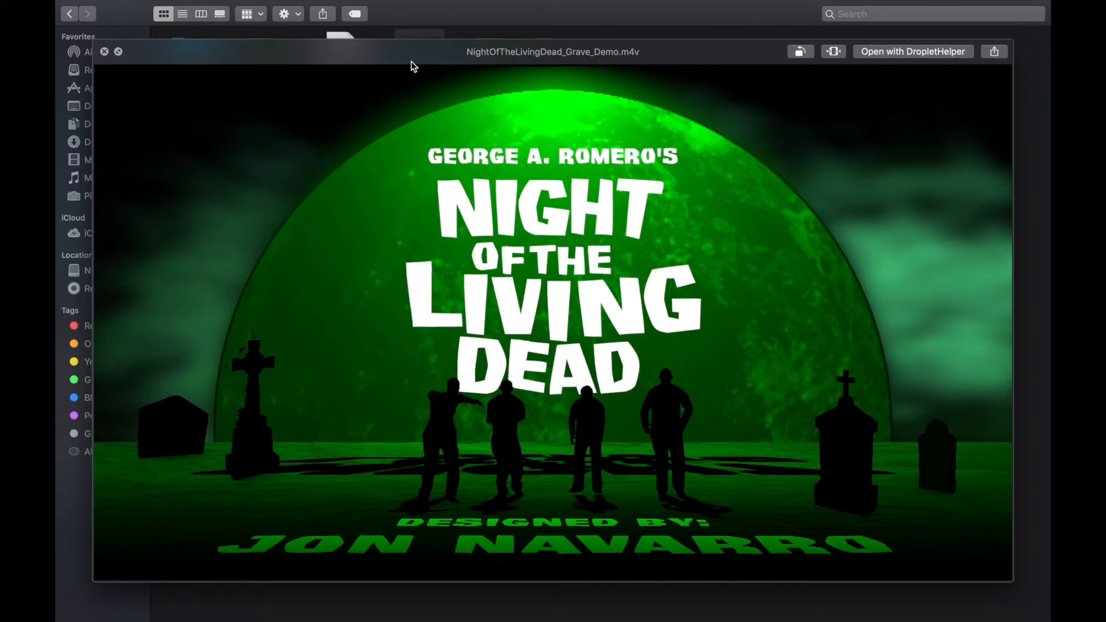
# Step: Close the Quick Look preview of NightOfTheLivingDead_Grave_Demo.m4v
pyautogui.press('space')
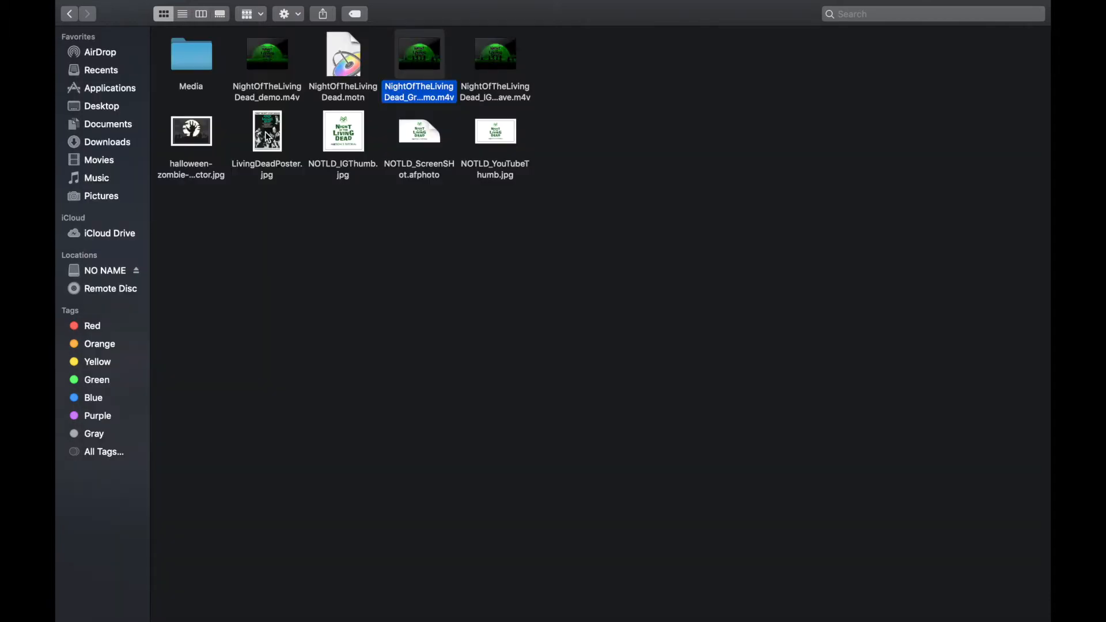
# Step: Select LivingDeadPoster.jpg and preview it with Quick Look
pyautogui.click(268, 137)
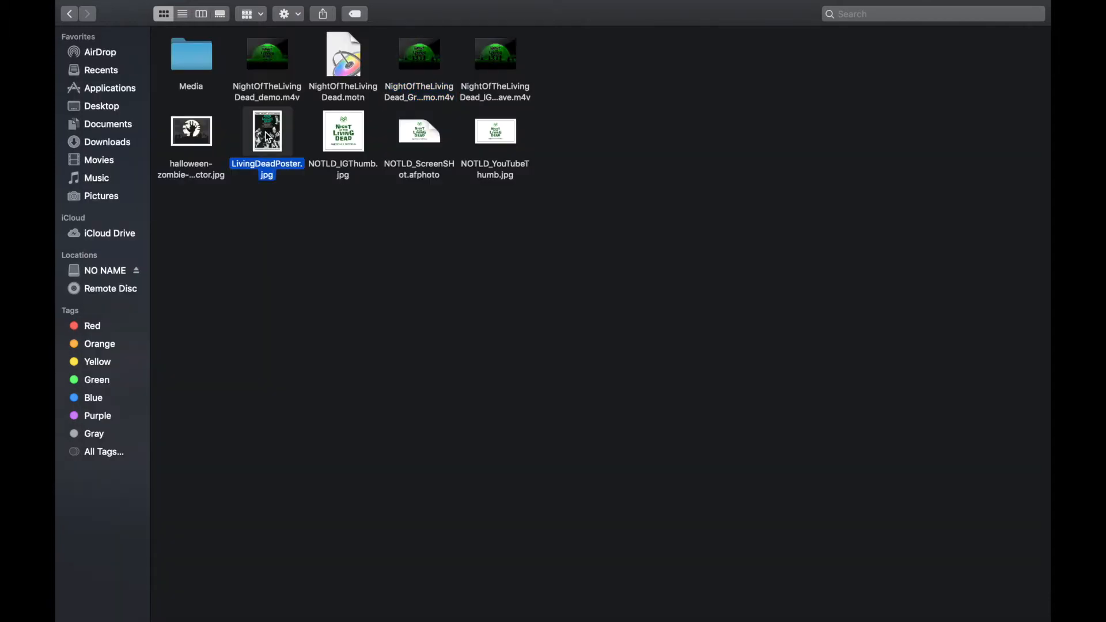
pyautogui.press('space')
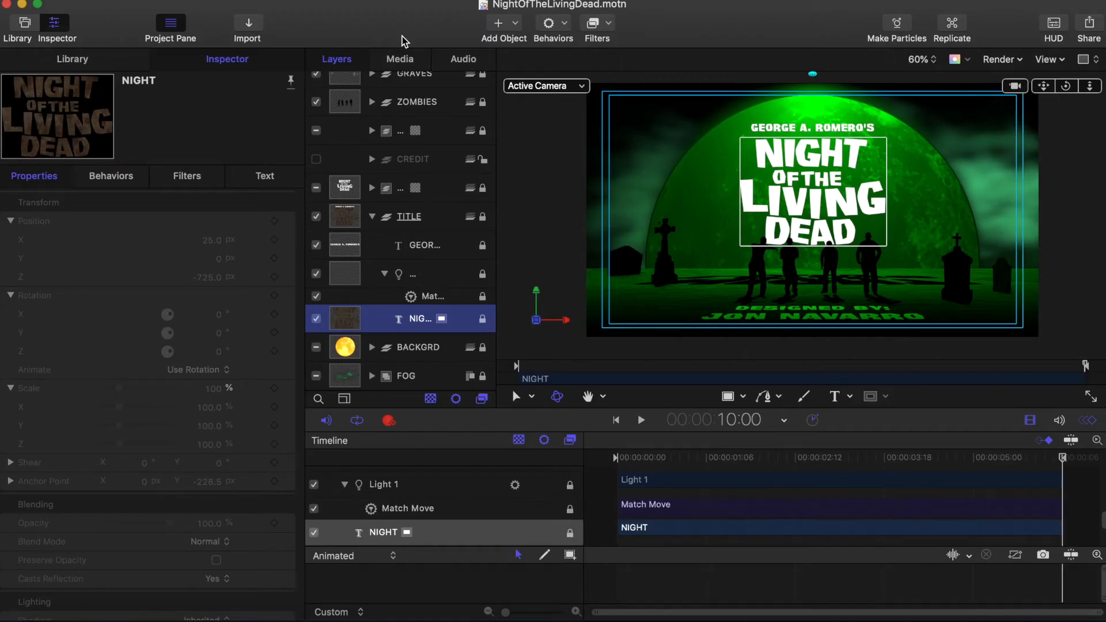
# Step: From the Project Browser, create a blank Motion Project at Broadcast HD 1080 and 24 fps
pyautogui.click(101, 1)
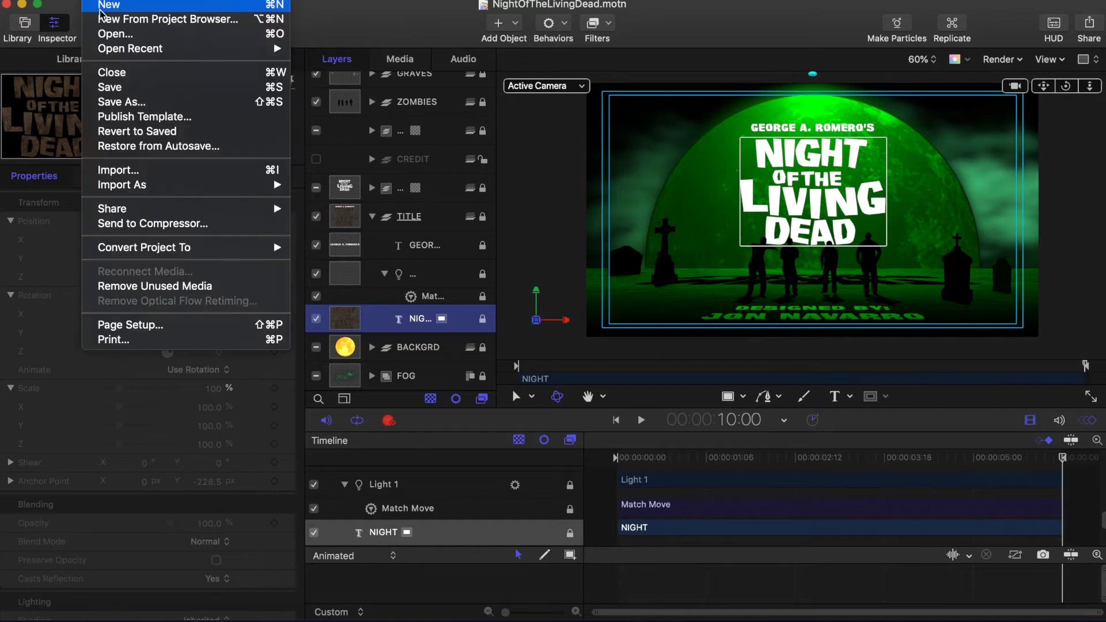
pyautogui.click(101, 10)
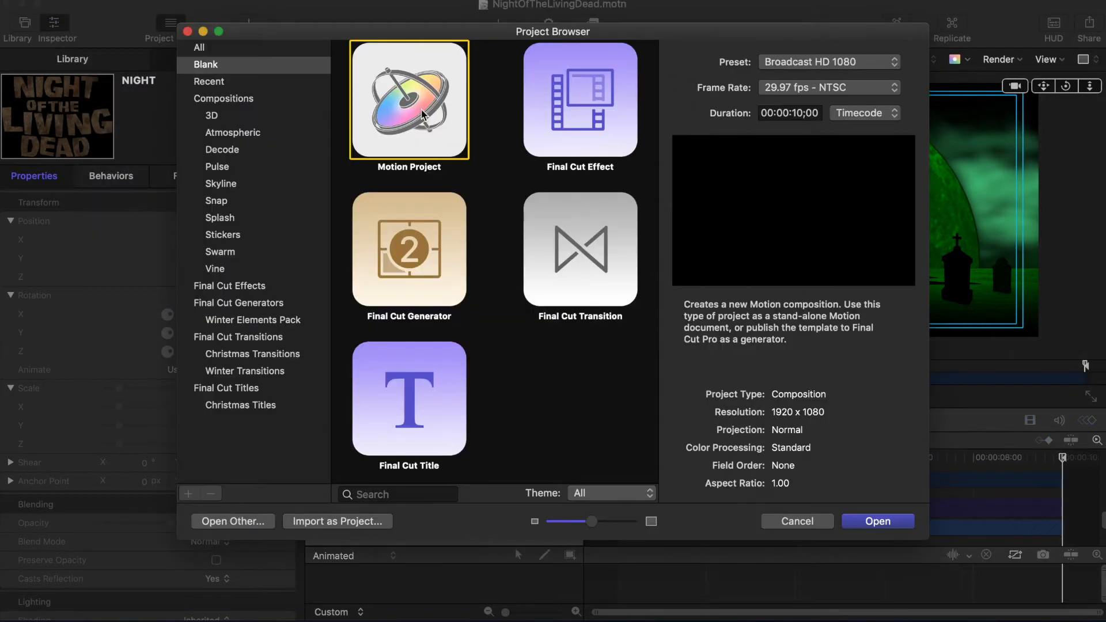
pyautogui.click(891, 68)
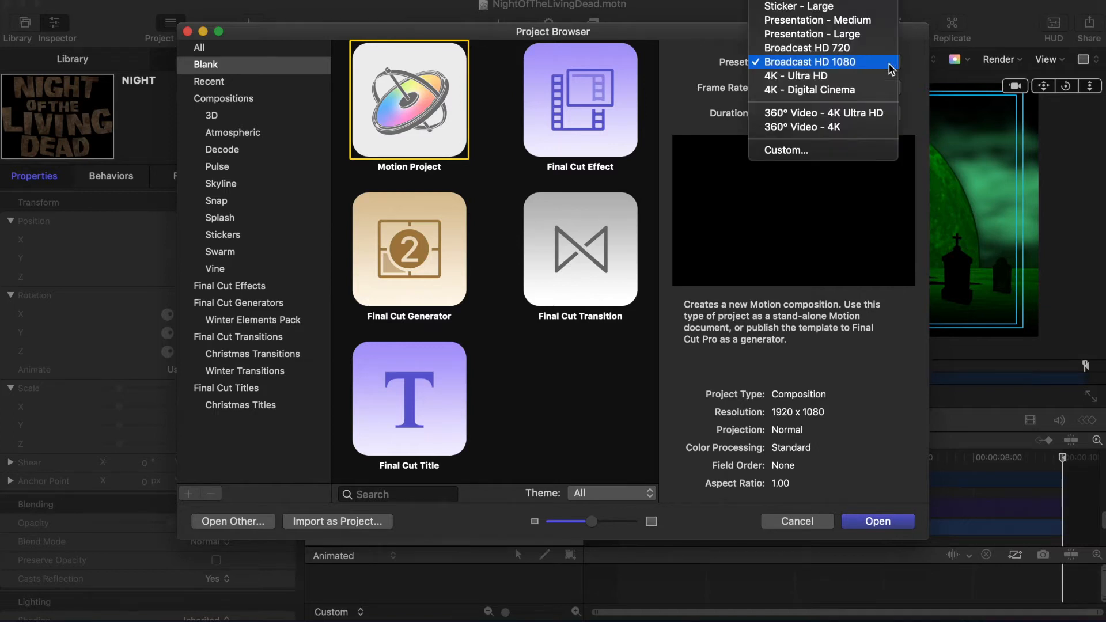
pyautogui.click(892, 68)
pyautogui.click(892, 92)
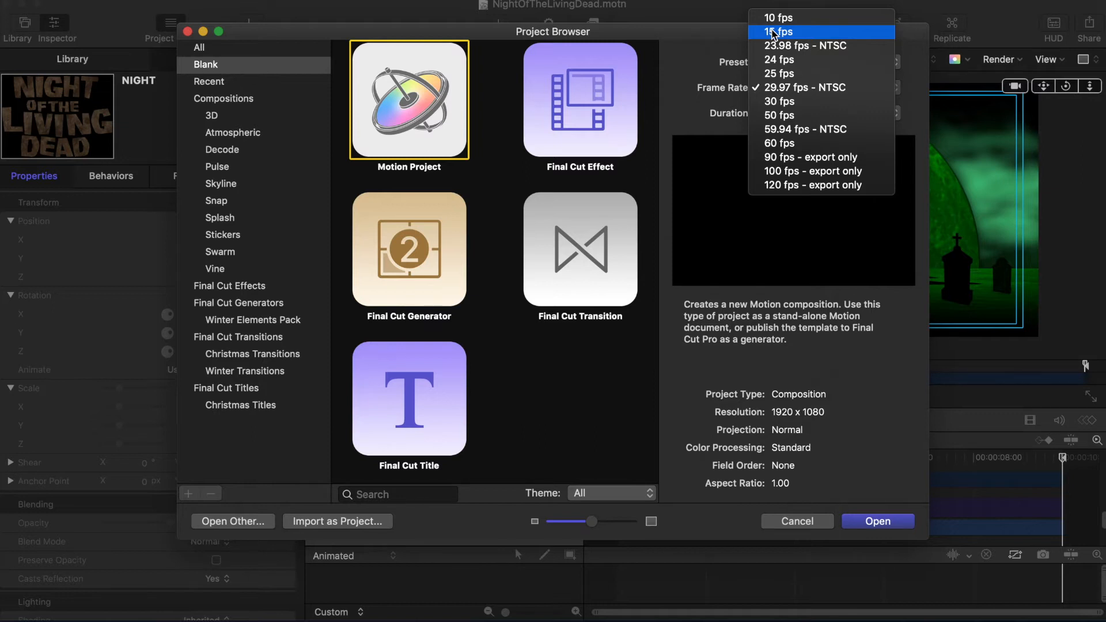
pyautogui.click(775, 60)
pyautogui.click(884, 522)
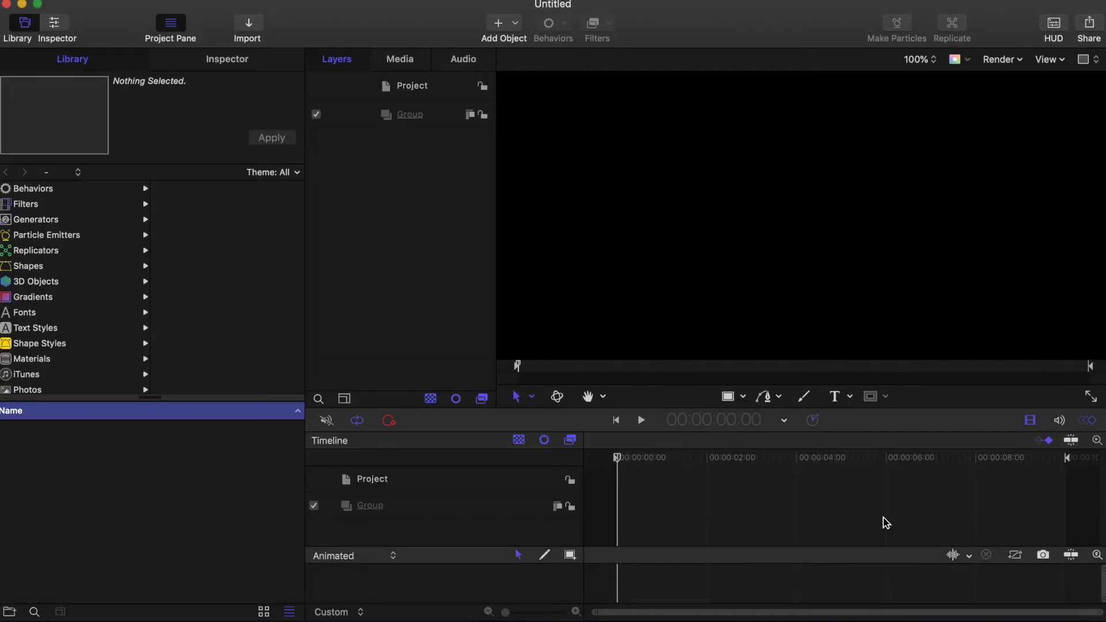
# Step: Set the canvas zoom to Fit so the whole 1080 frame shows at 67%
pyautogui.click(919, 60)
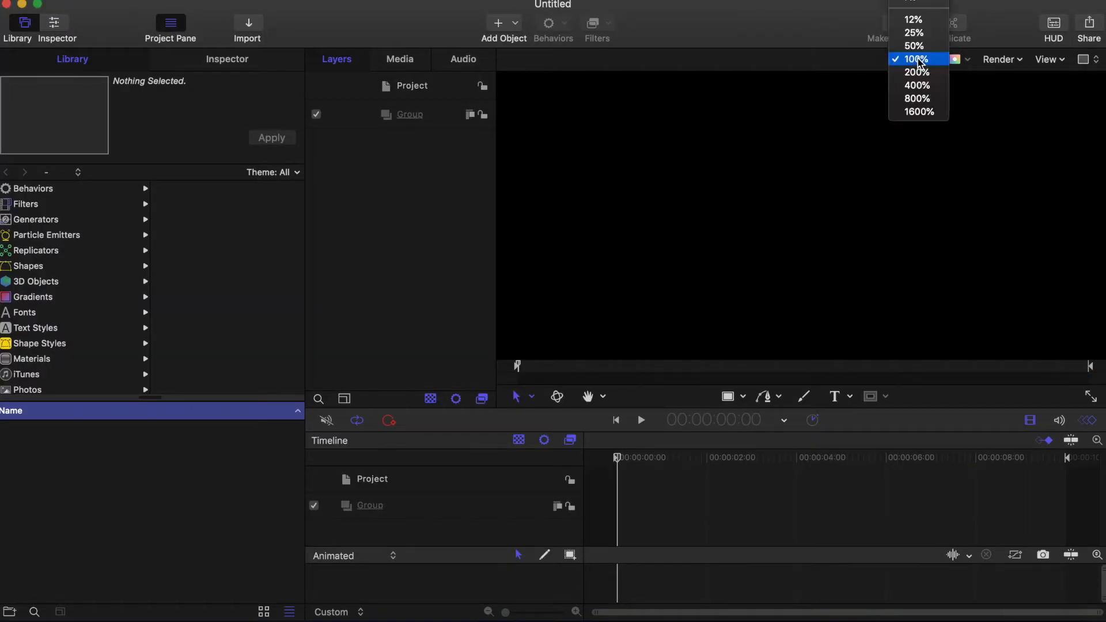
pyautogui.click(915, 3)
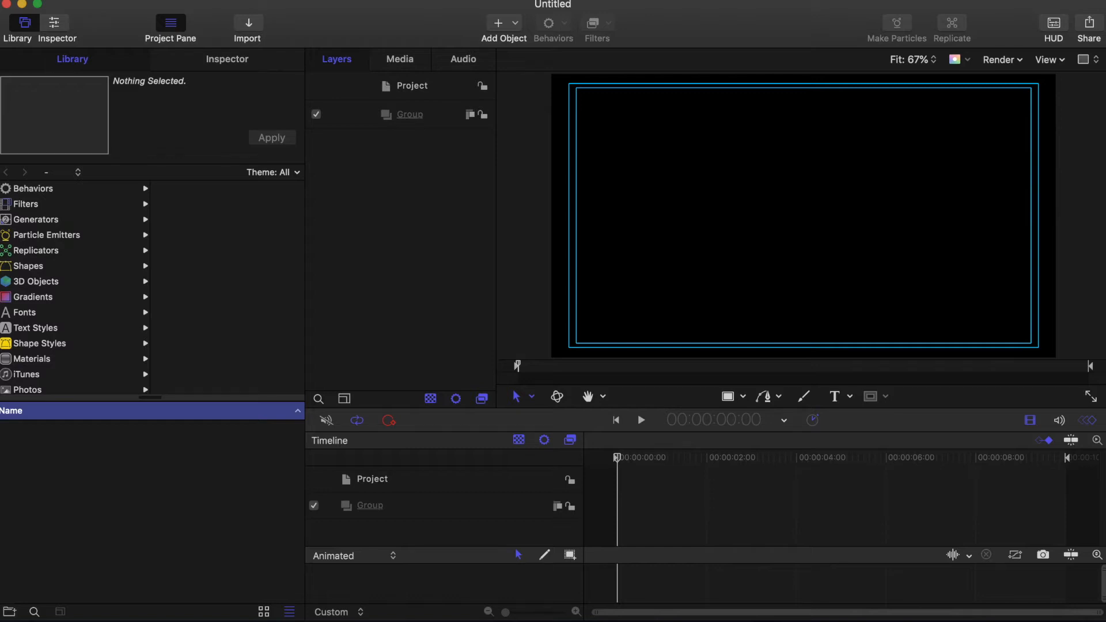
# Step: Add three new empty groups, making four groups in total
pyautogui.click(499, 25)
pyautogui.click(504, 44)
pyautogui.click(499, 24)
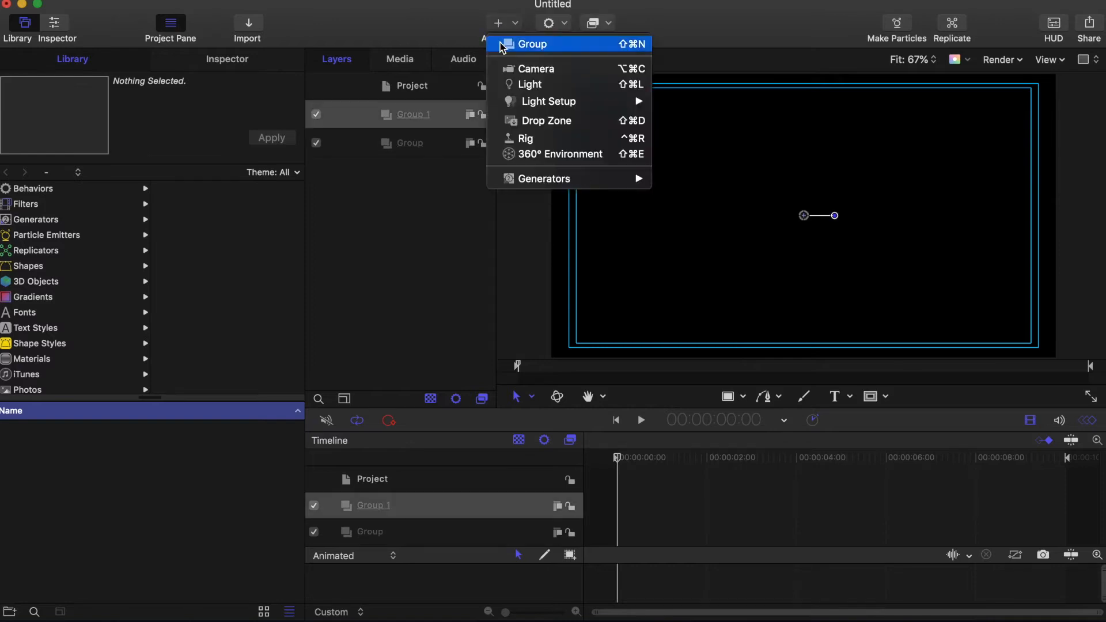
pyautogui.click(504, 44)
pyautogui.click(498, 24)
pyautogui.click(505, 43)
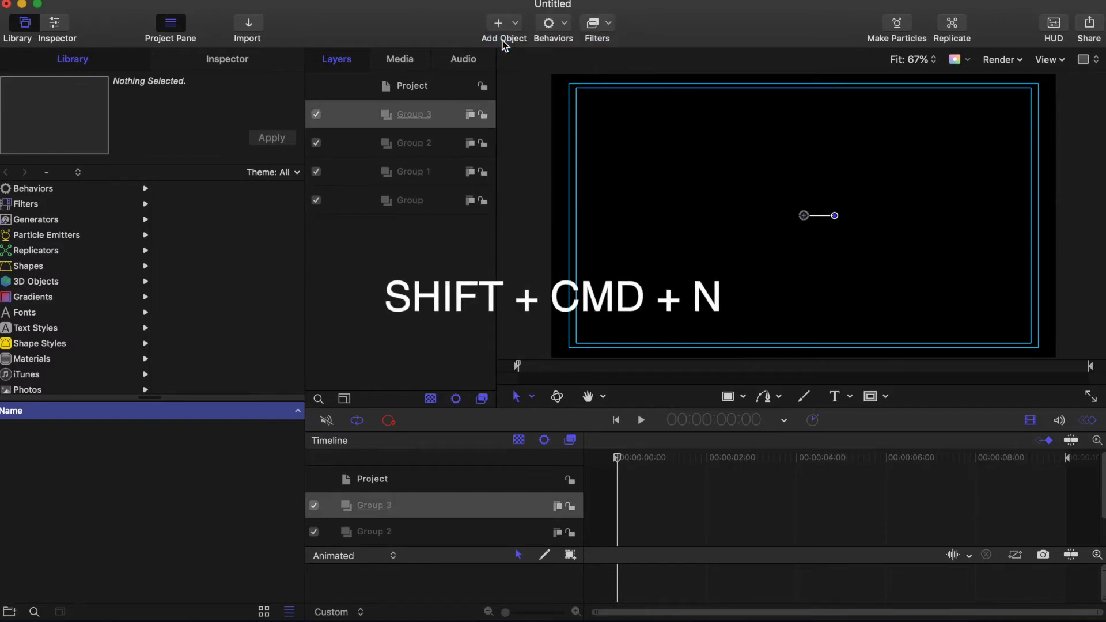
# Step: Rename the bottom two groups FOG and BACKGROUND
pyautogui.click(412, 203)
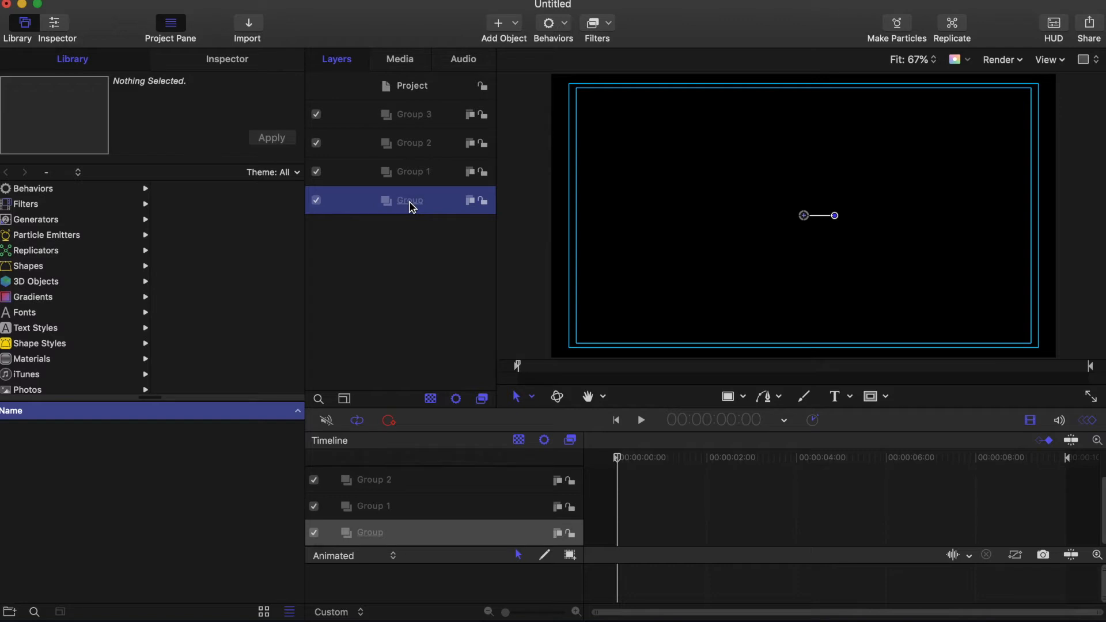
pyautogui.doubleClick(410, 201)
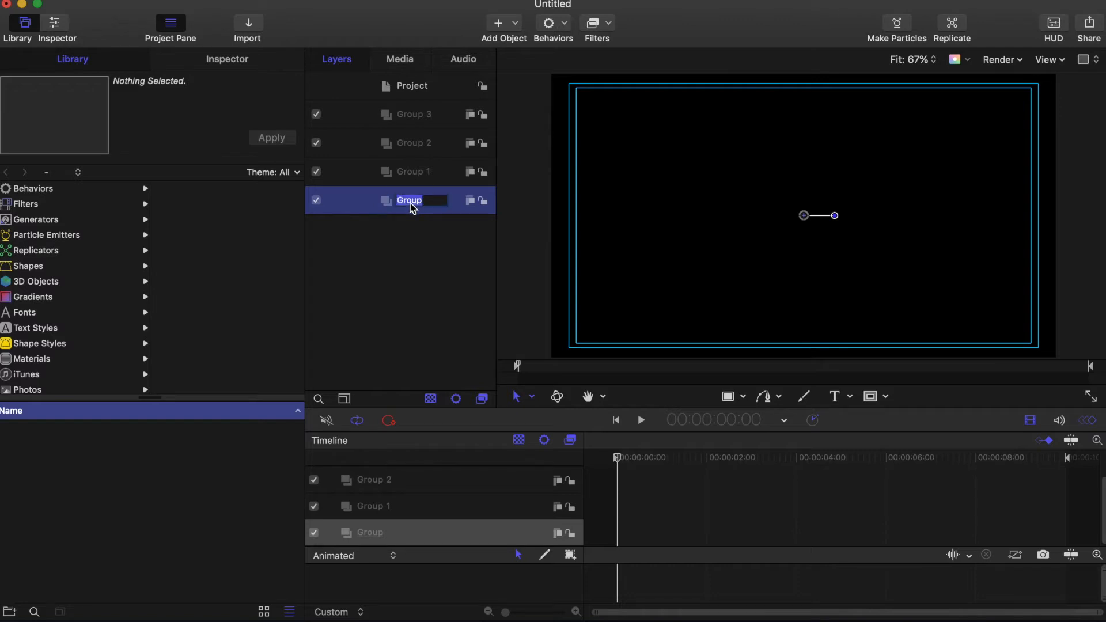
pyautogui.write('FOG')
pyautogui.press('Return')
pyautogui.doubleClick(419, 172)
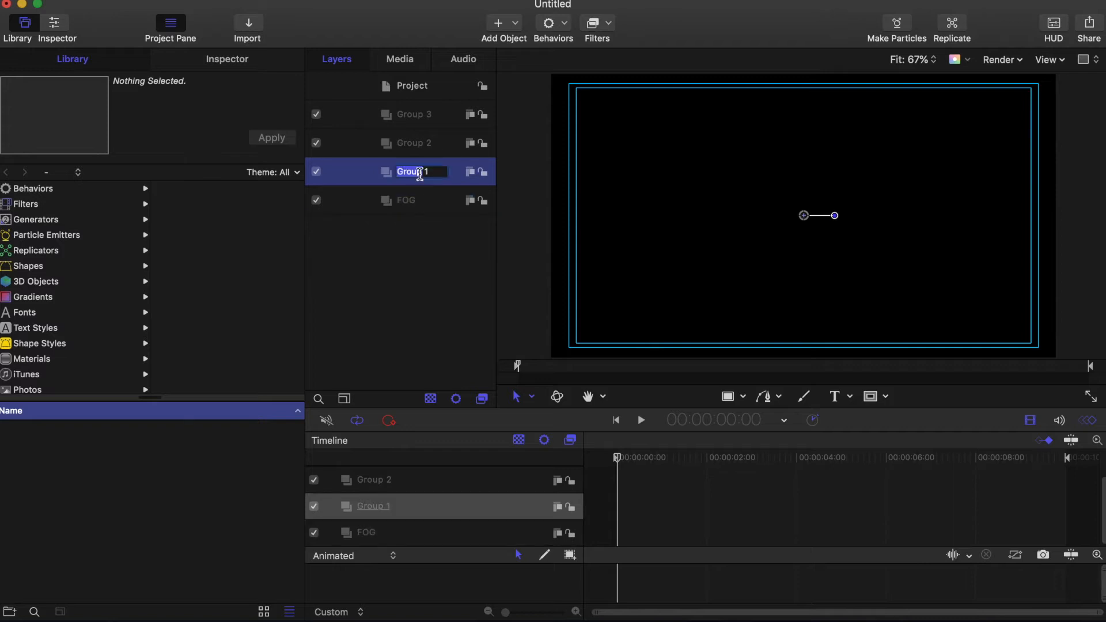
pyautogui.tripleClick(419, 173)
pyautogui.write('BACKGROUND')
pyautogui.press('Return')
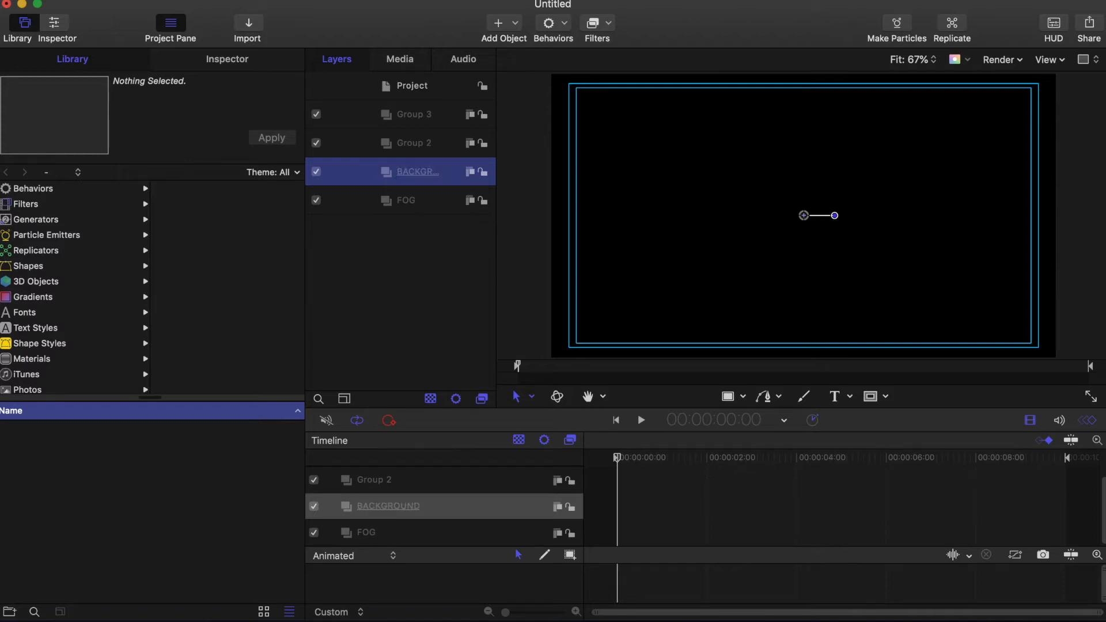
# Step: Rename the upper two groups TITLE and WIPE, then select FOG
pyautogui.doubleClick(413, 144)
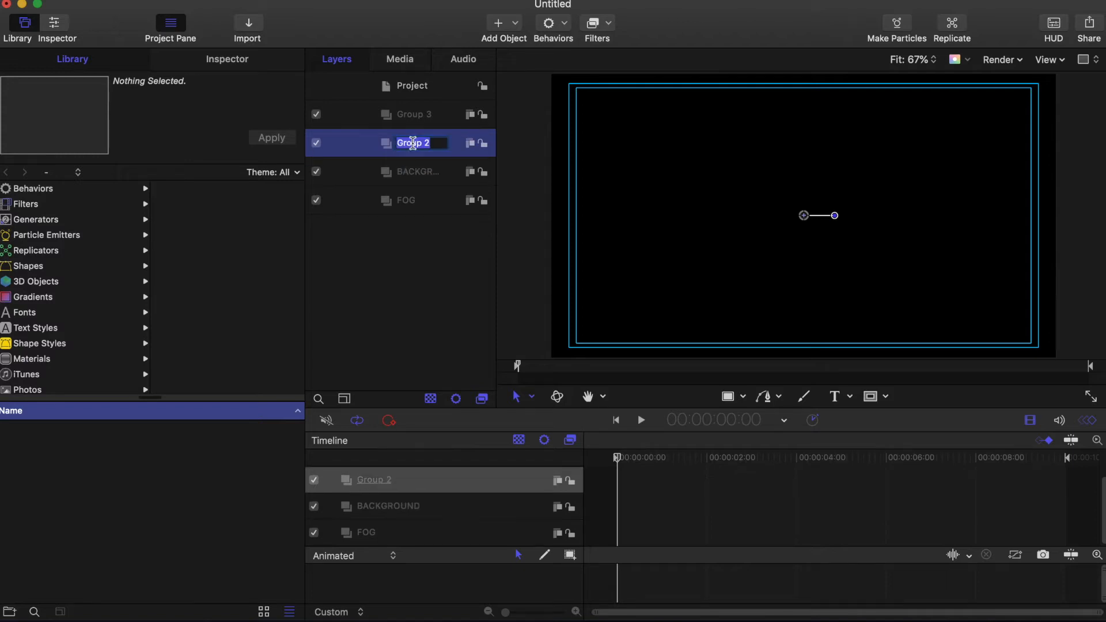
pyautogui.write('TITLE')
pyautogui.press('Return')
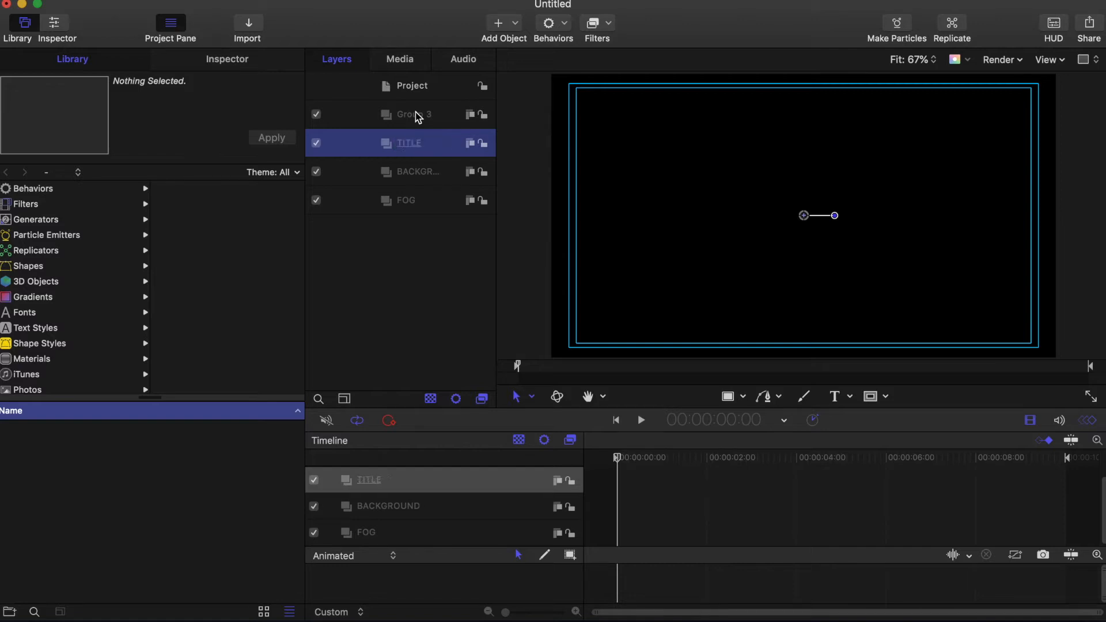
pyautogui.doubleClick(417, 116)
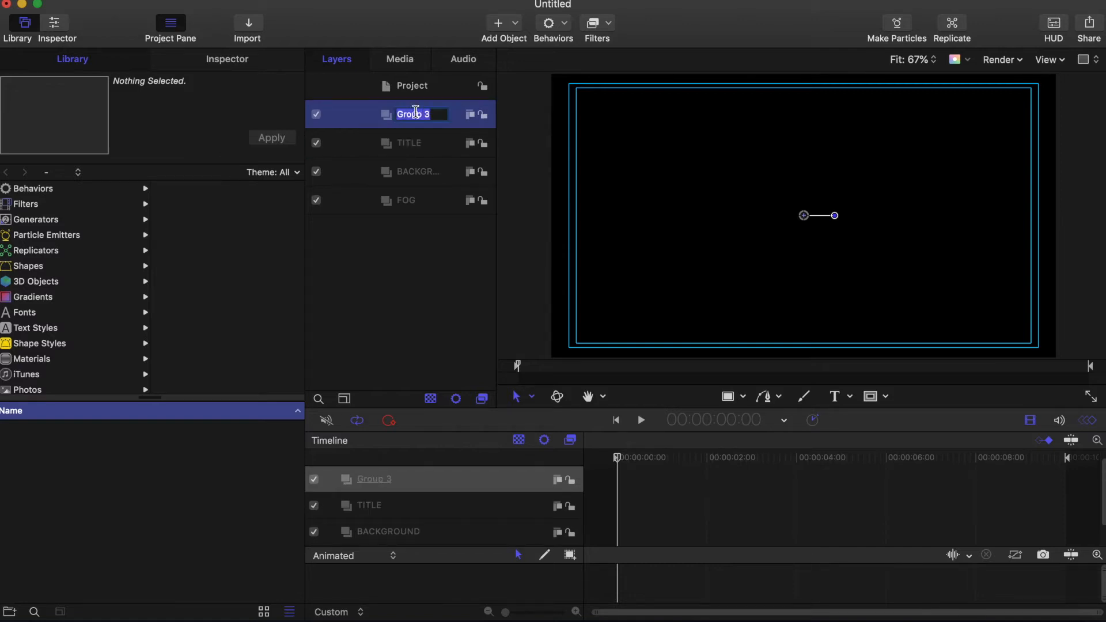
pyautogui.write('WIPE')
pyautogui.press('Return')
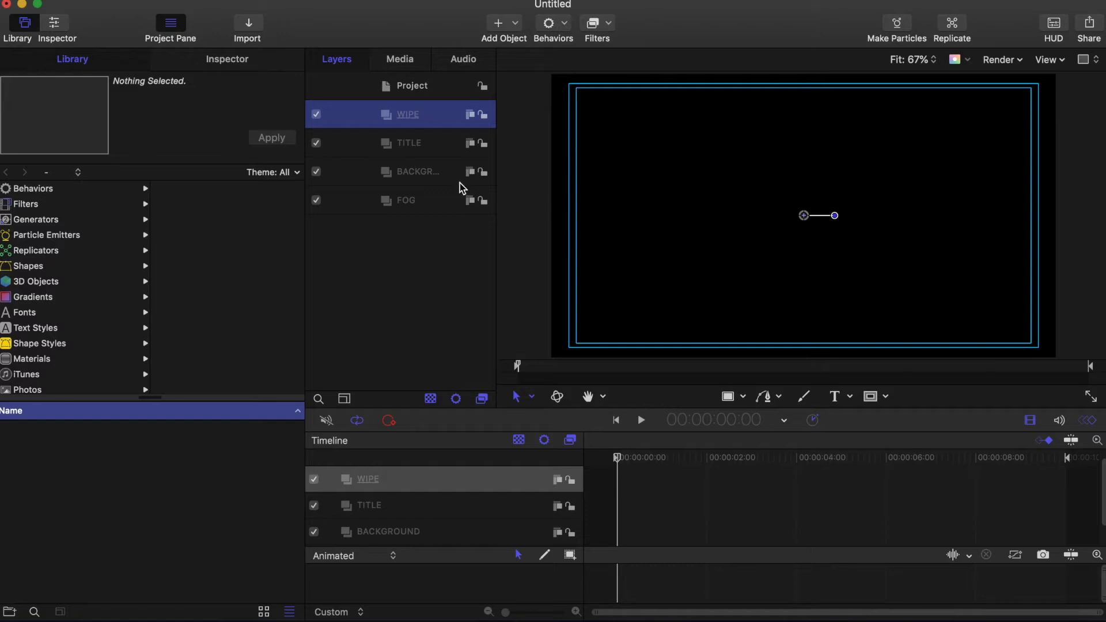
pyautogui.click(438, 201)
# Step: Add the Simple Background particle emitter into the FOG group and preview the fog
pyautogui.press('super+3')
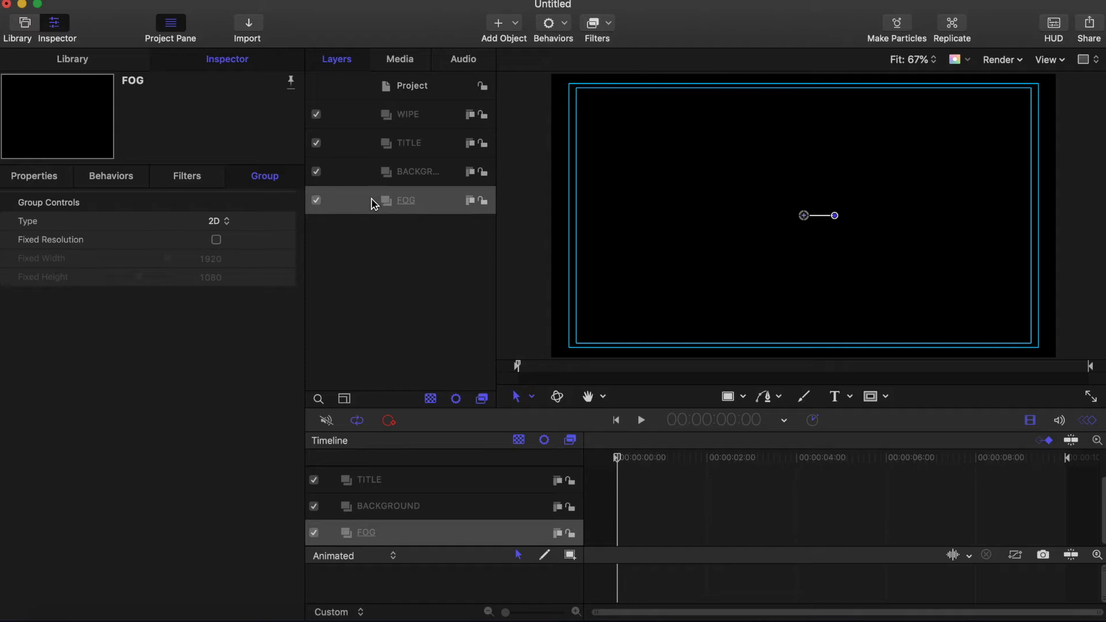
pyautogui.click(73, 64)
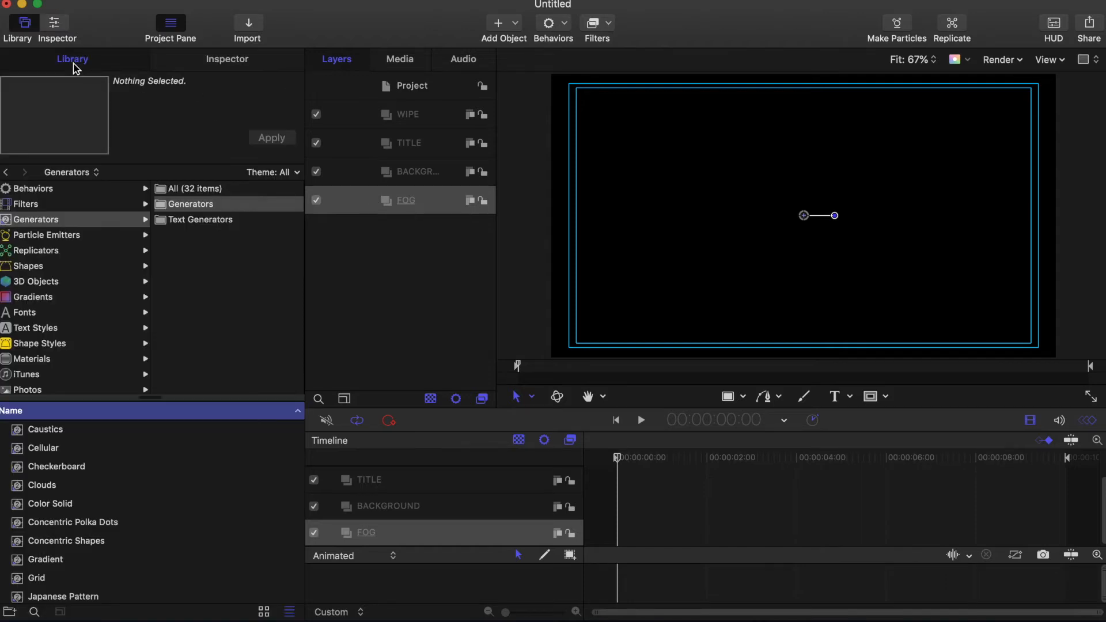
pyautogui.click(44, 240)
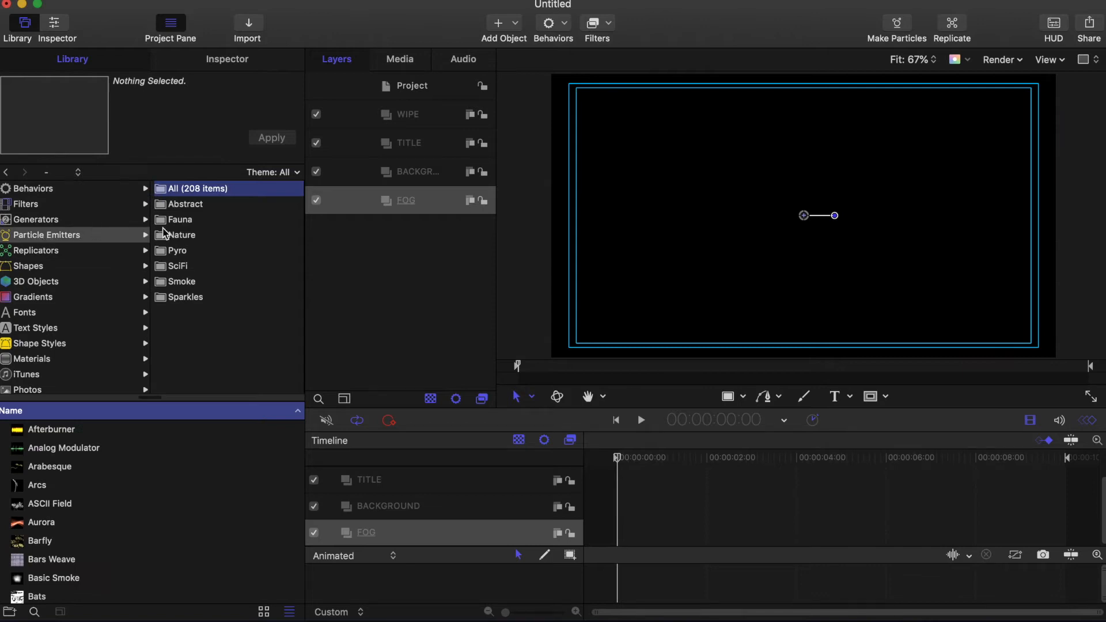
pyautogui.click(163, 240)
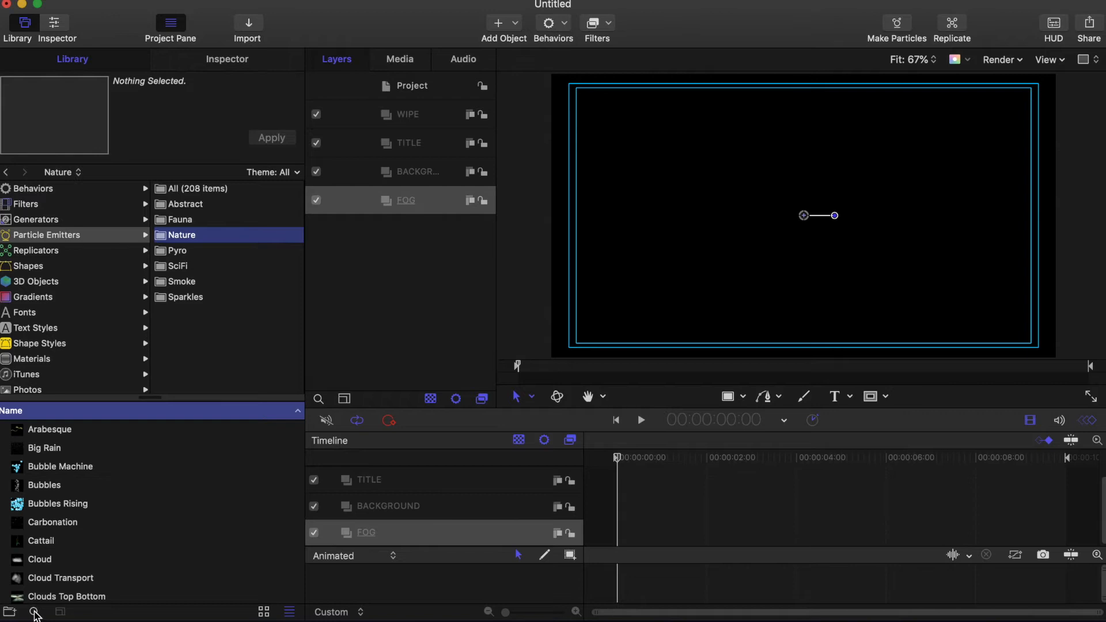
pyautogui.click(35, 612)
pyautogui.write('SIM')
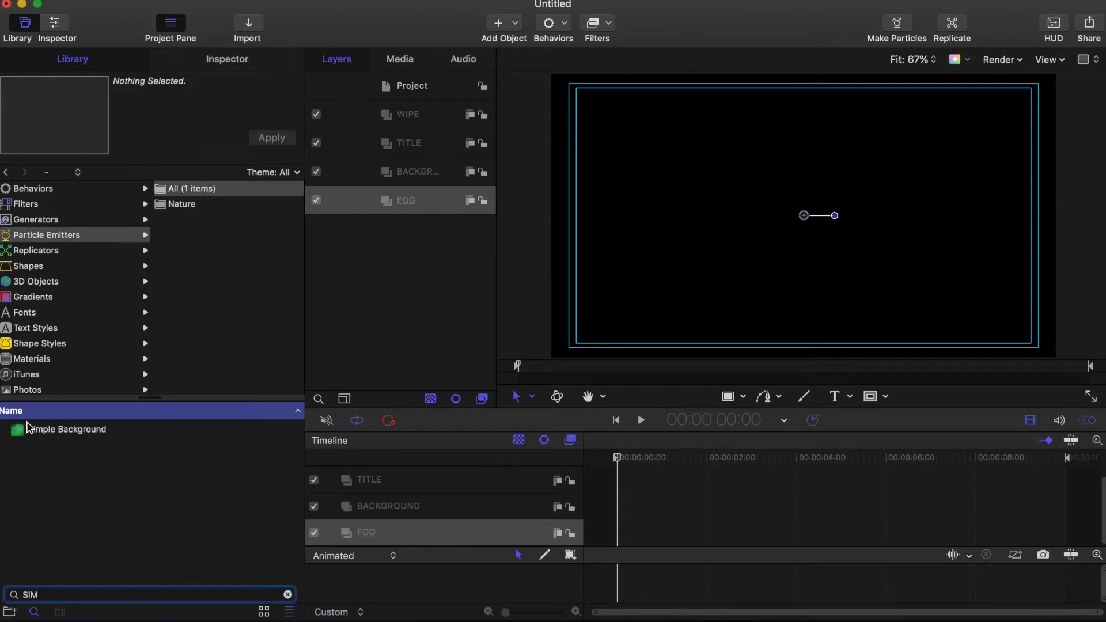
pyautogui.click(30, 434)
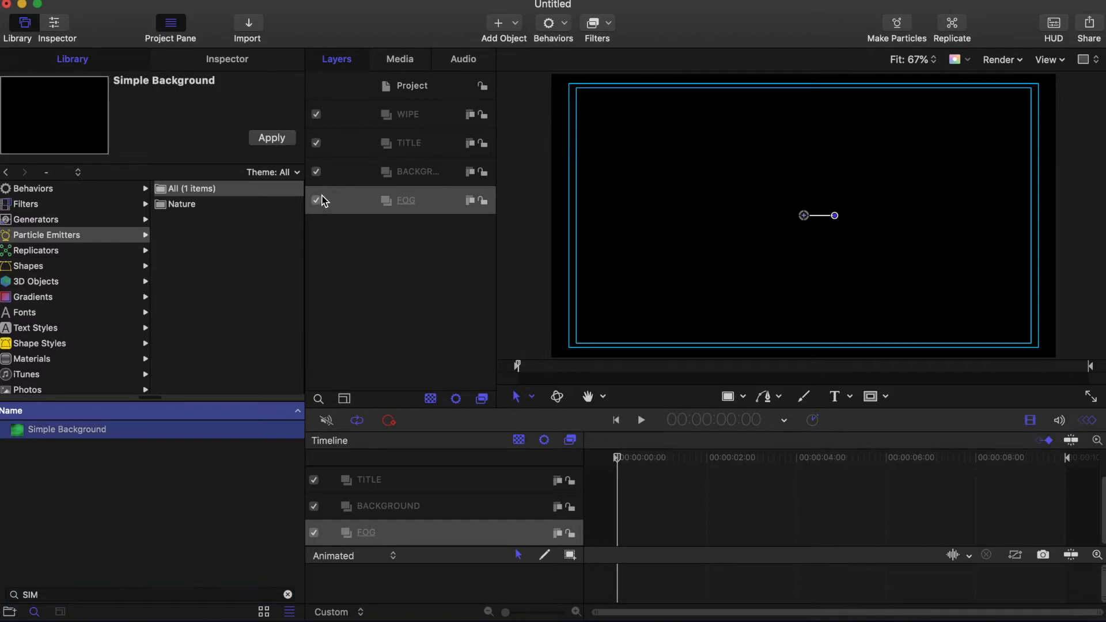
pyautogui.click(279, 142)
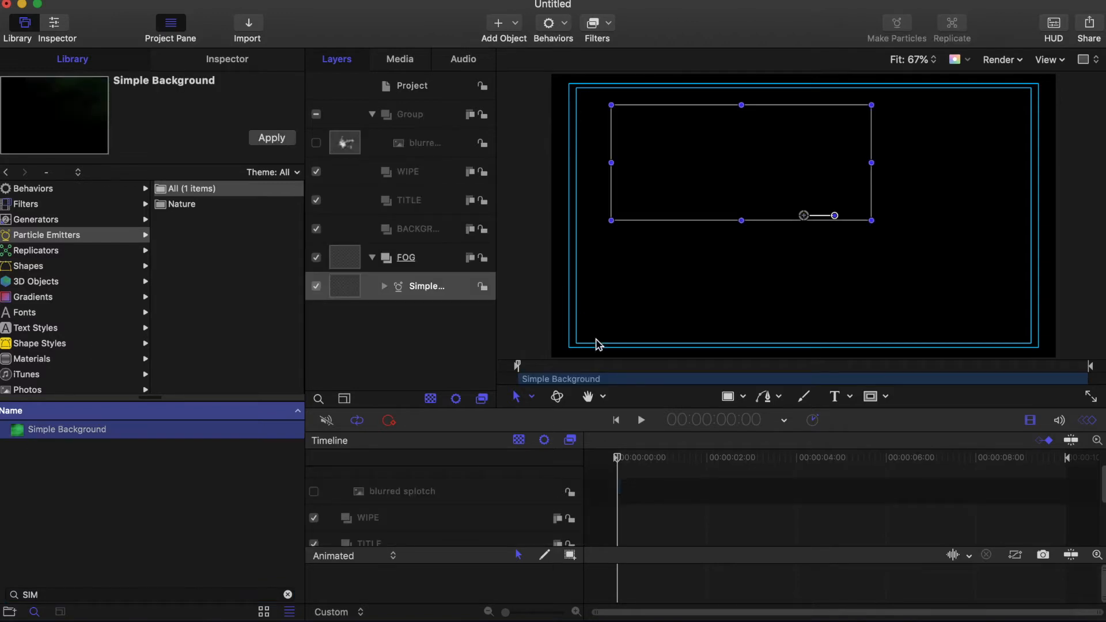
pyautogui.click(642, 420)
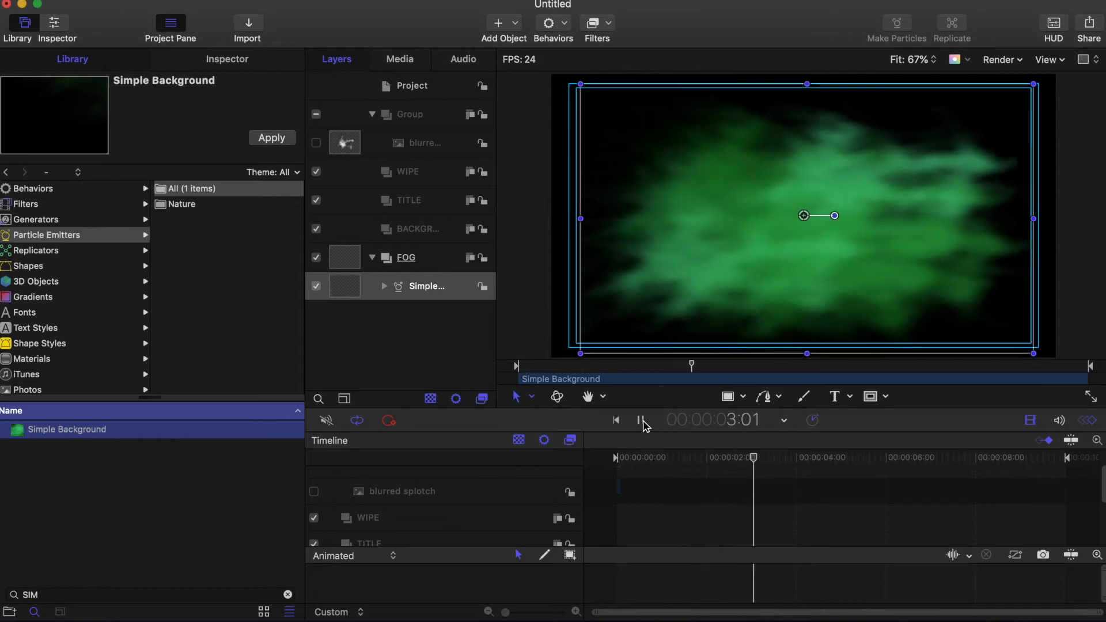
pyautogui.click(641, 420)
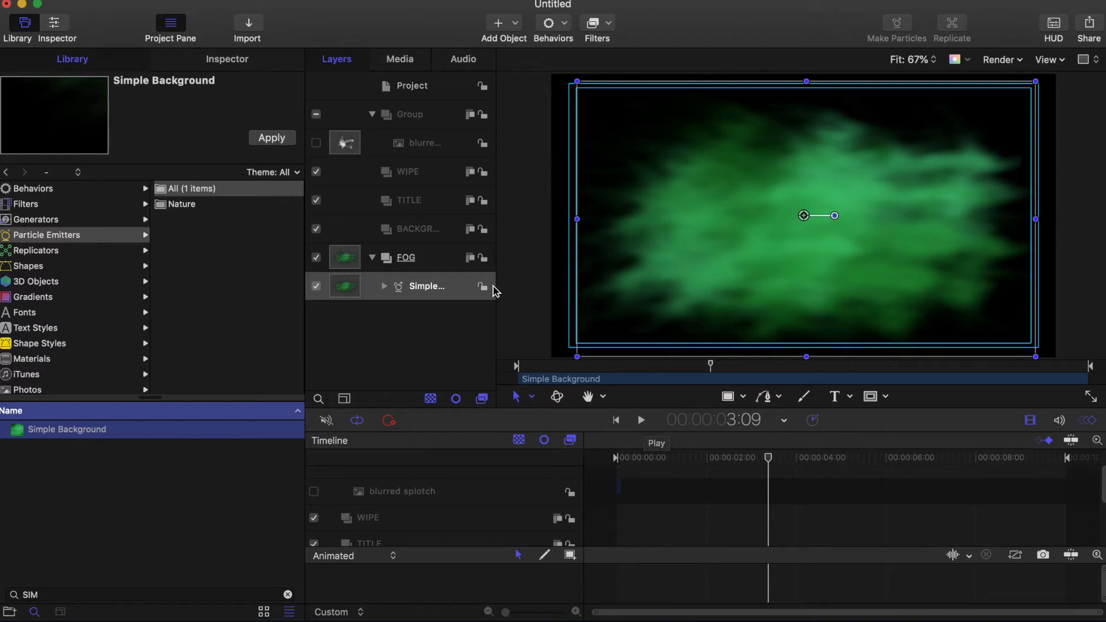
# Step: Size the fog emitter to 1280 wide by 1920 high, then lock and collapse FOG
pyautogui.click(240, 63)
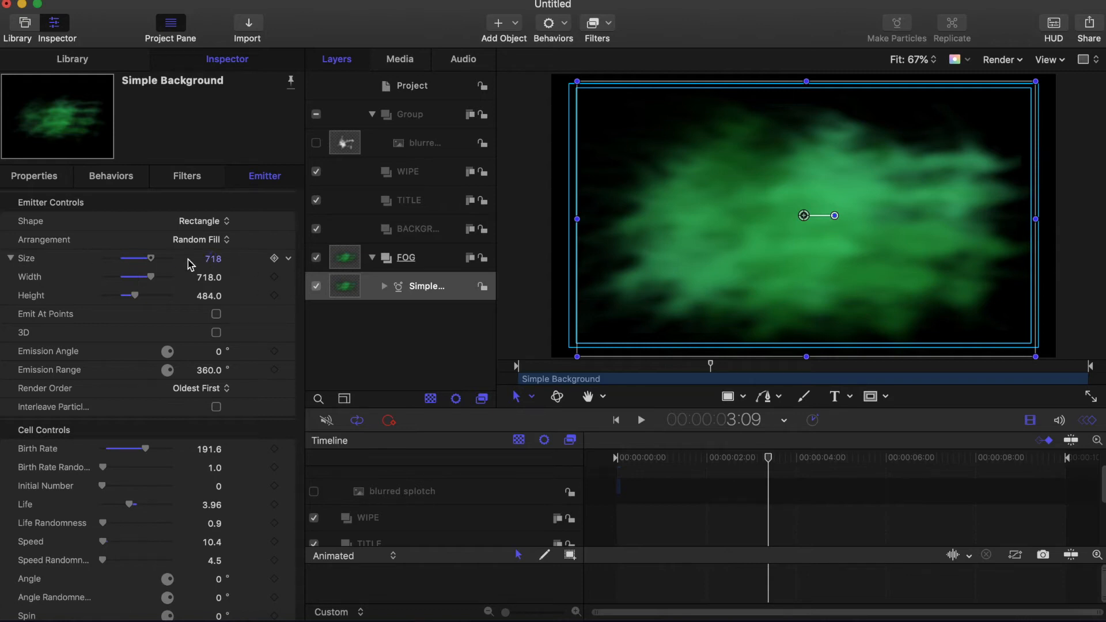
pyautogui.doubleClick(210, 278)
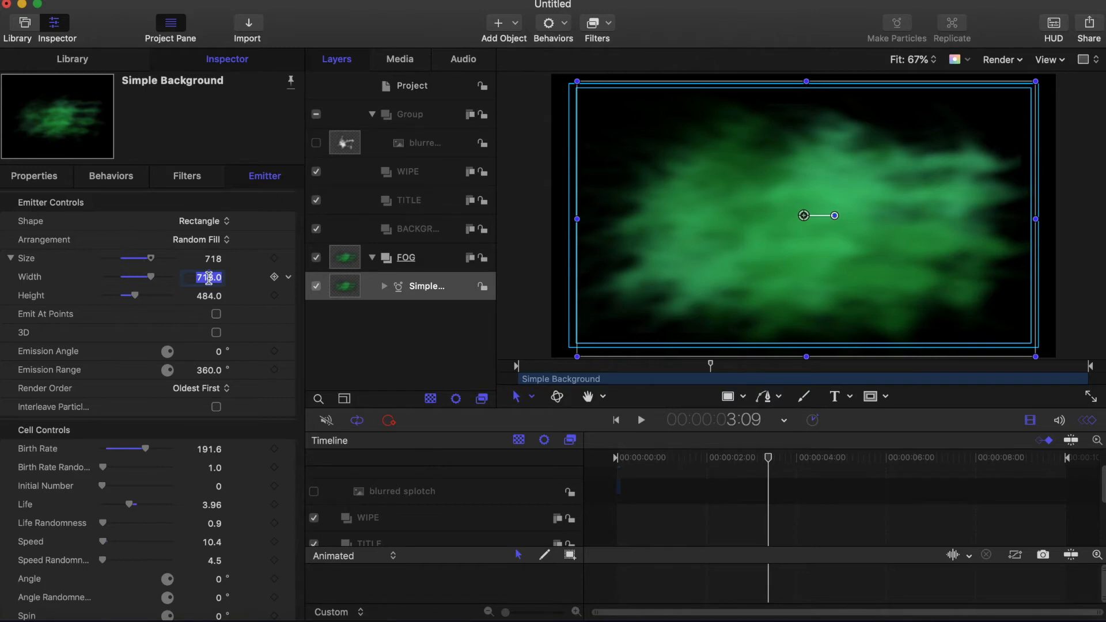
pyautogui.write('1280')
pyautogui.press('Return')
pyautogui.doubleClick(205, 296)
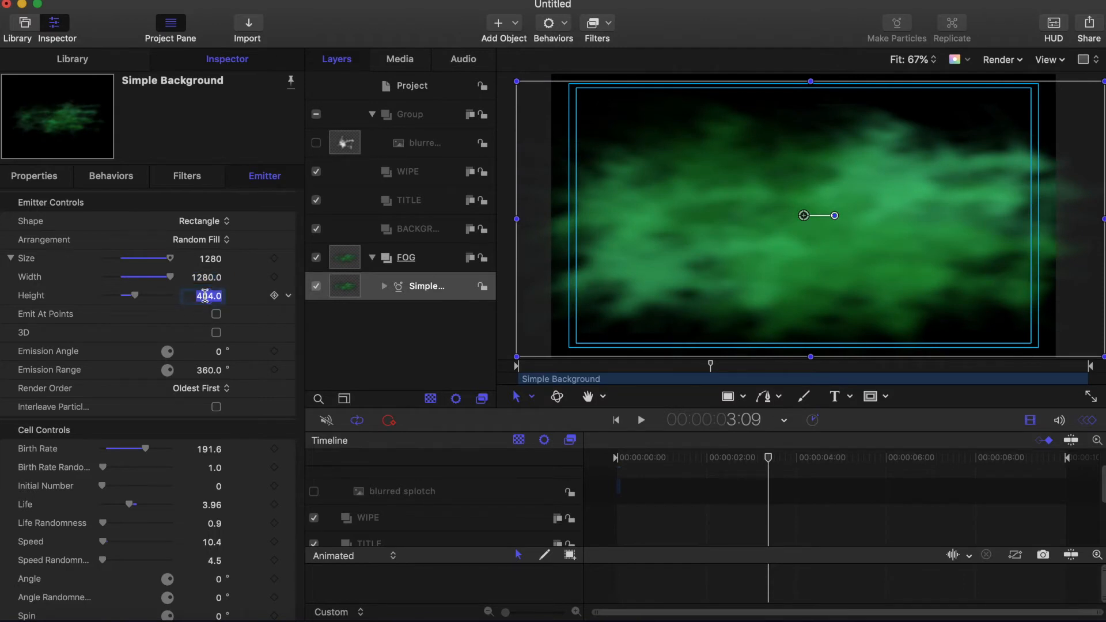
pyautogui.write('1920')
pyautogui.press('Return')
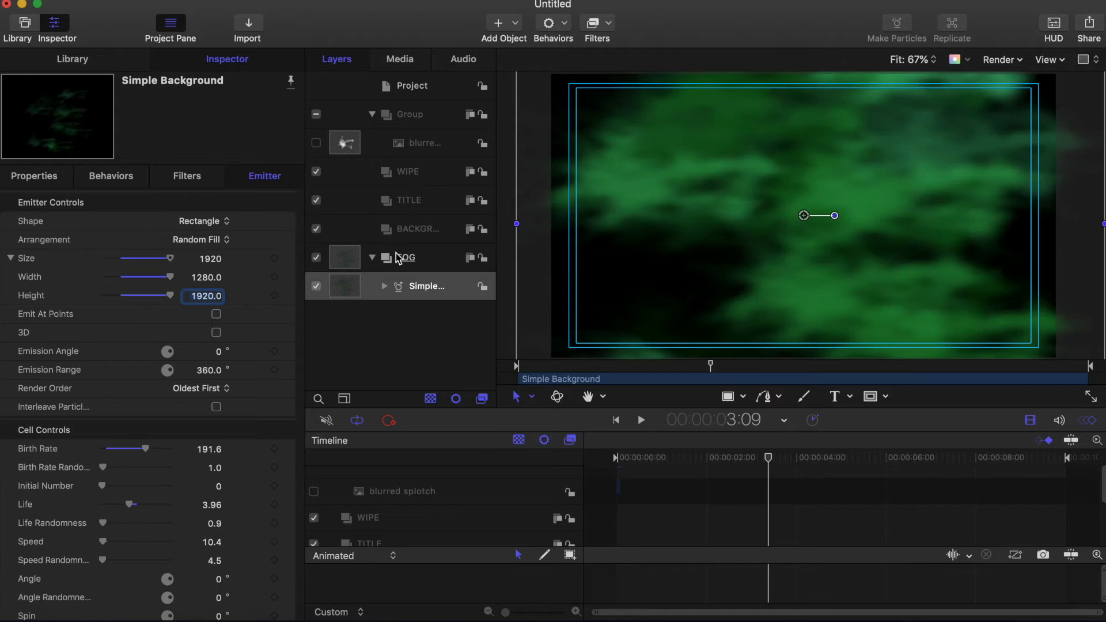
pyautogui.click(483, 257)
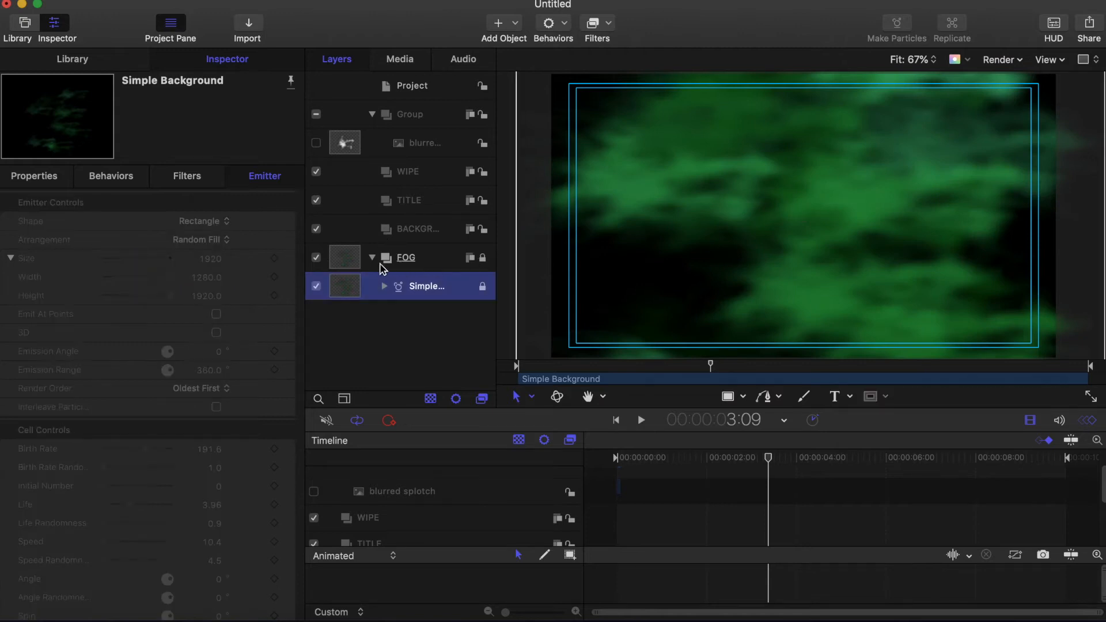
pyautogui.click(372, 258)
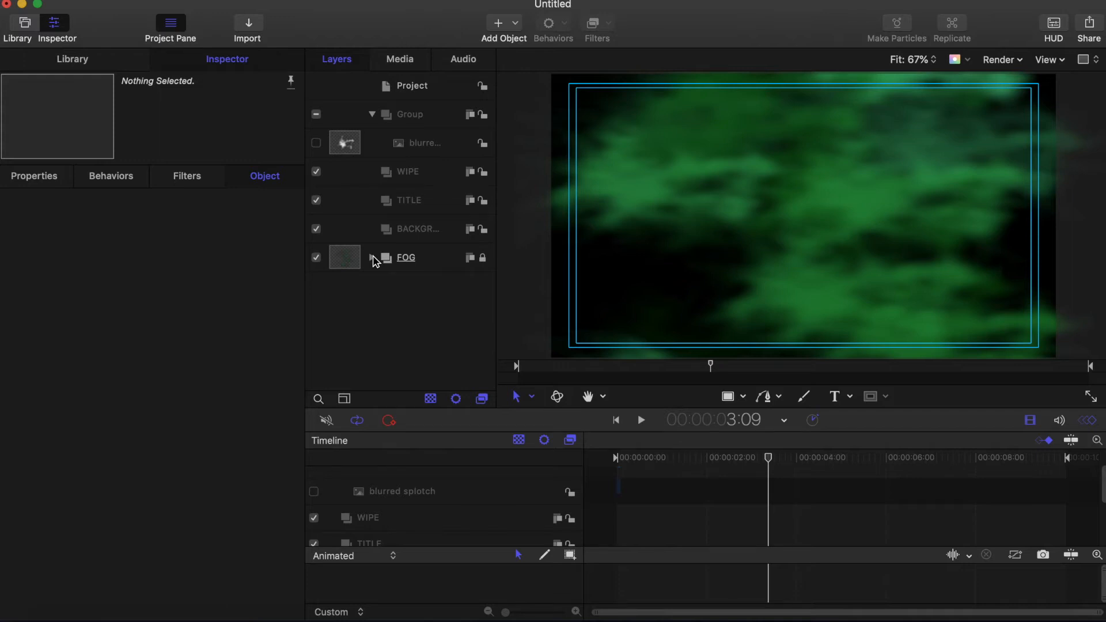
# Step: Hide FOG and add the Slate Red.png texture from the Library's Images into BACKGROUND
pyautogui.click(316, 258)
pyautogui.click(438, 230)
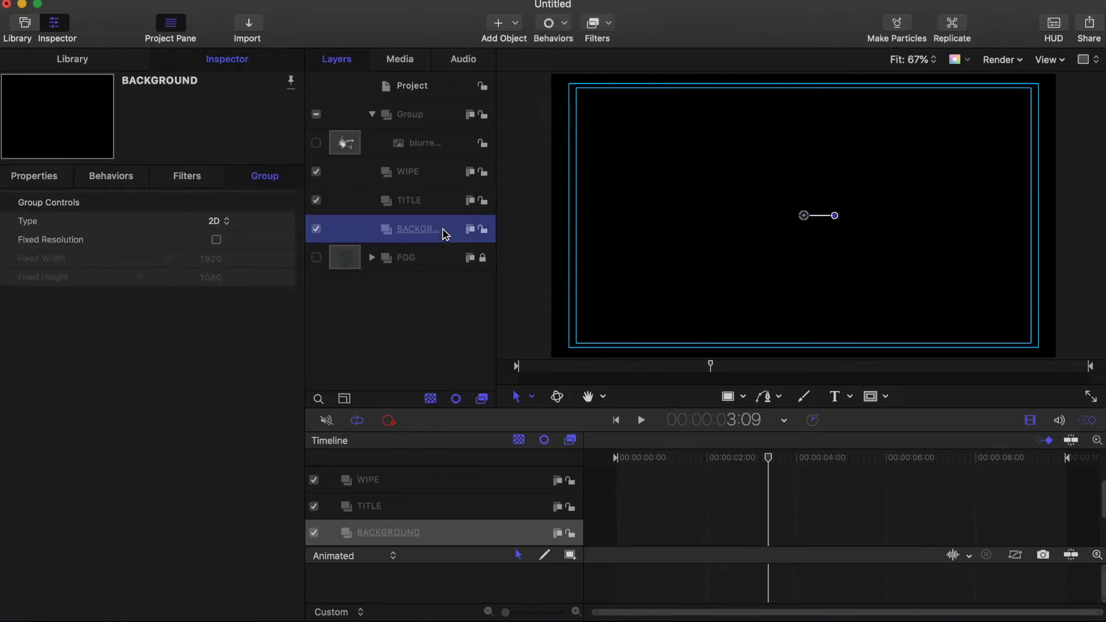
pyautogui.click(99, 66)
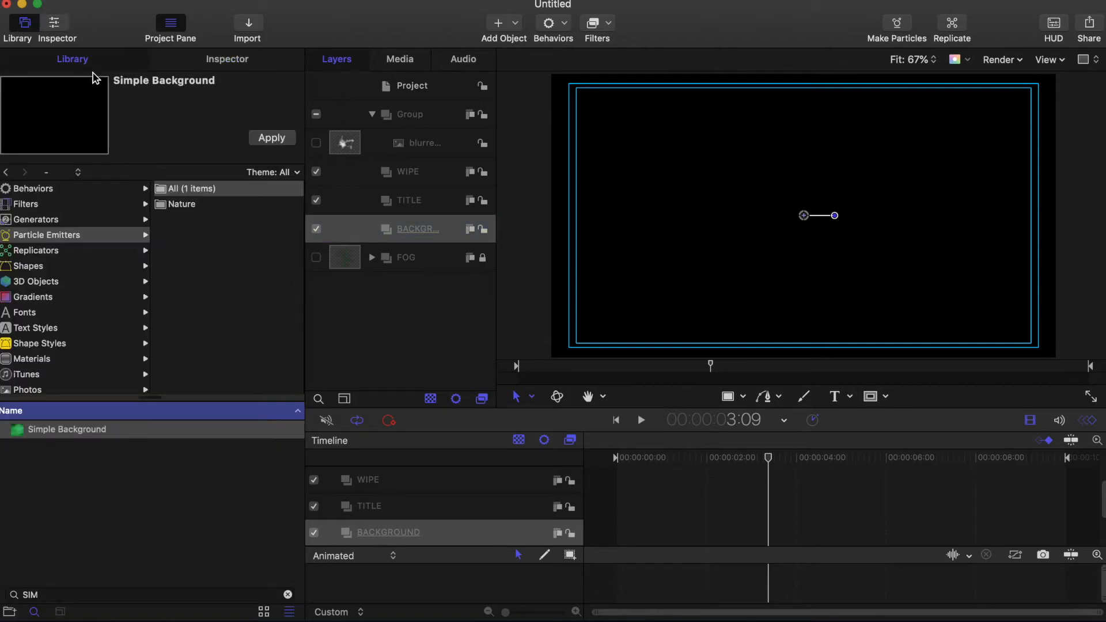
pyautogui.scroll(-3, 62, 340)
pyautogui.click(7, 355)
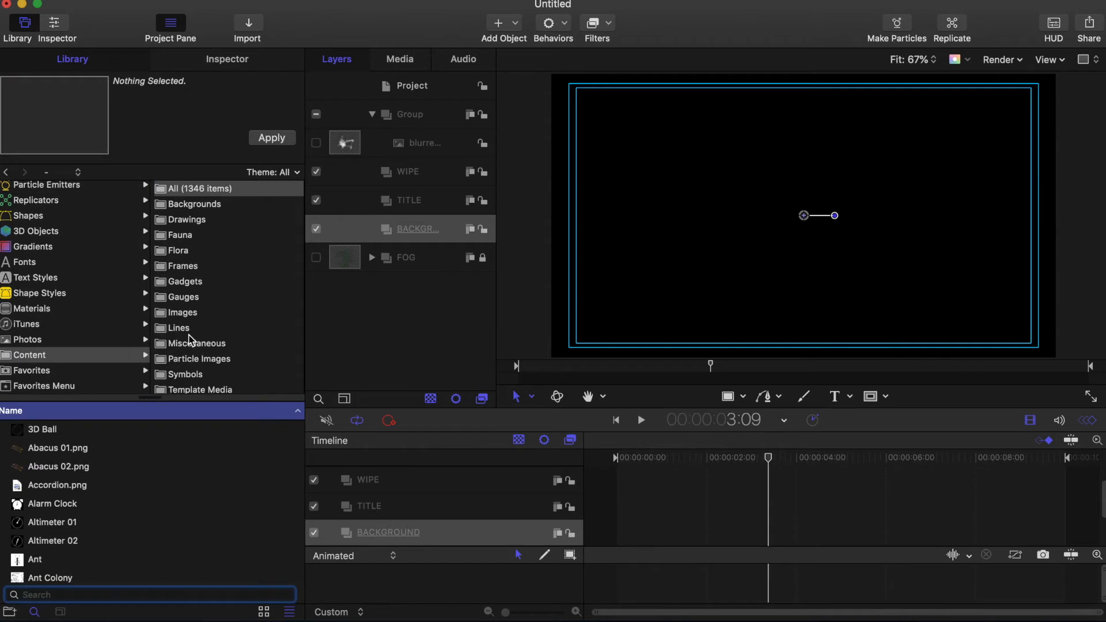
pyautogui.click(163, 314)
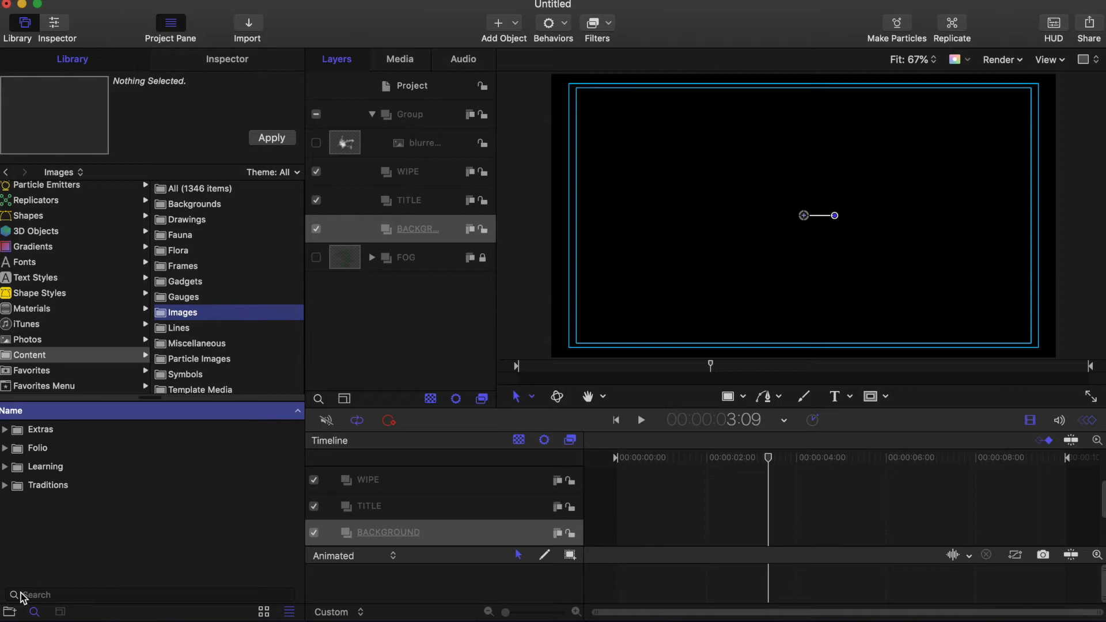
pyautogui.click(40, 593)
pyautogui.write('SLAT')
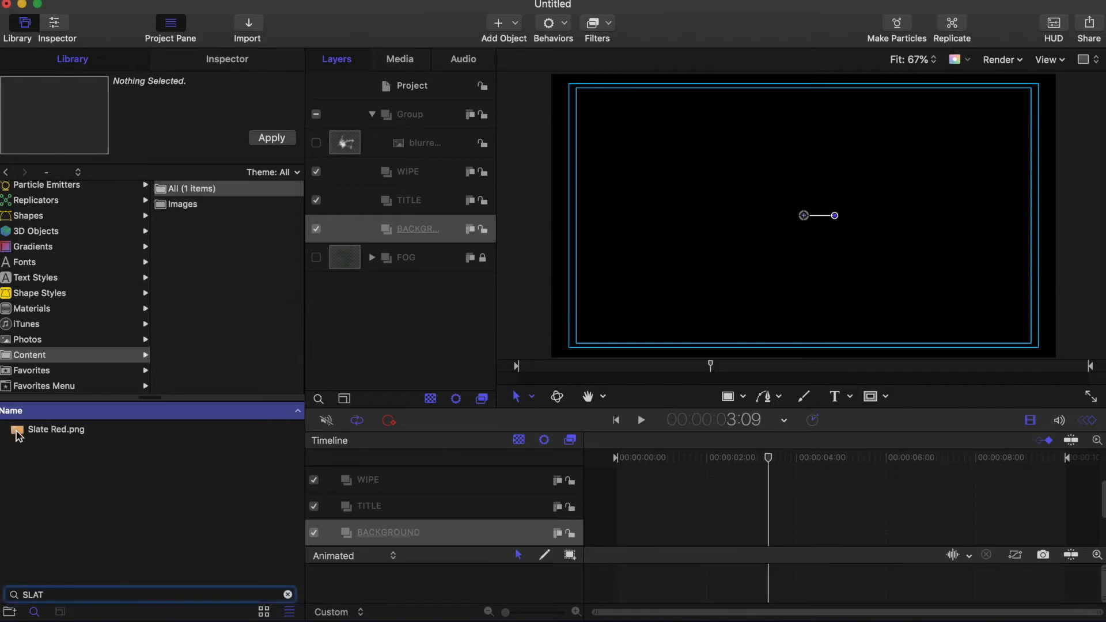
pyautogui.click(20, 433)
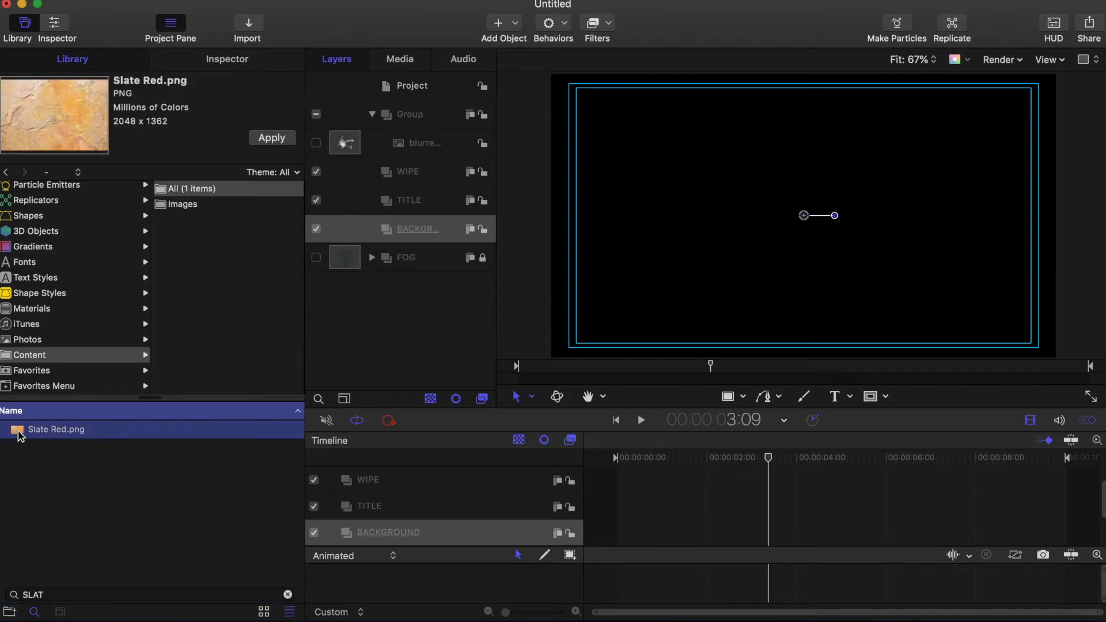
pyautogui.click(277, 141)
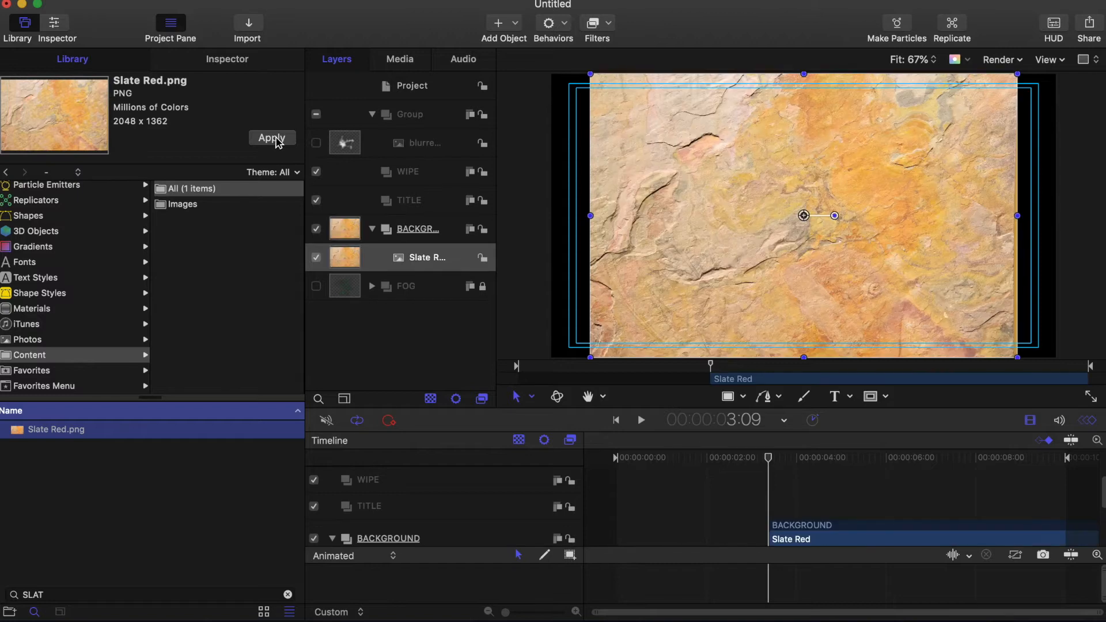
# Step: Set the Slate Red image to 100% scale and 90° X rotation so it lies flat
pyautogui.click(241, 62)
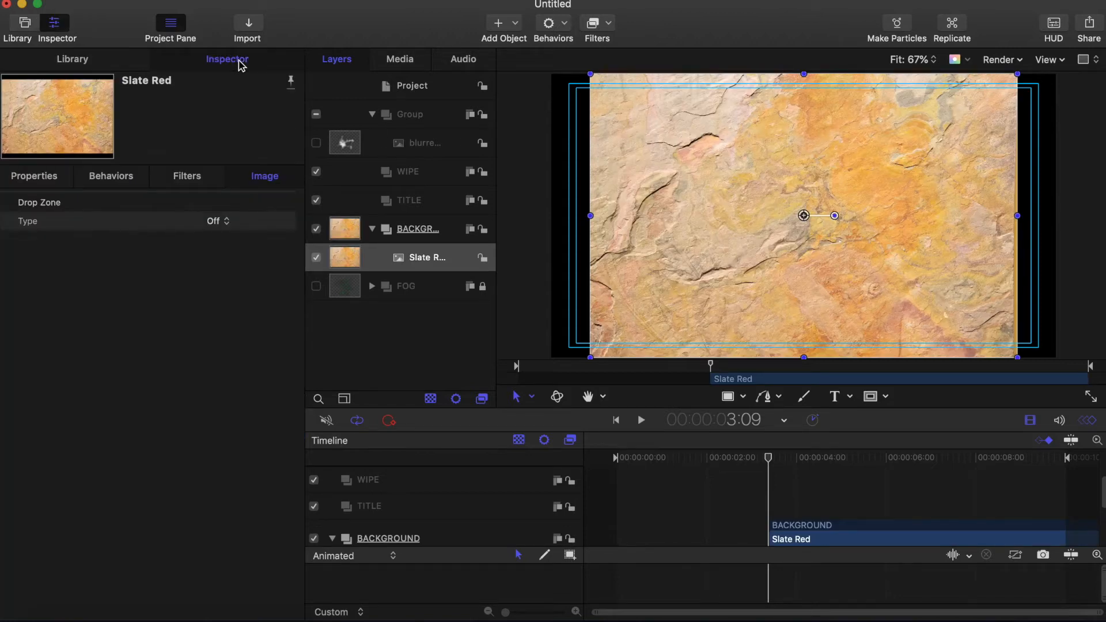
pyautogui.click(44, 181)
pyautogui.click(32, 183)
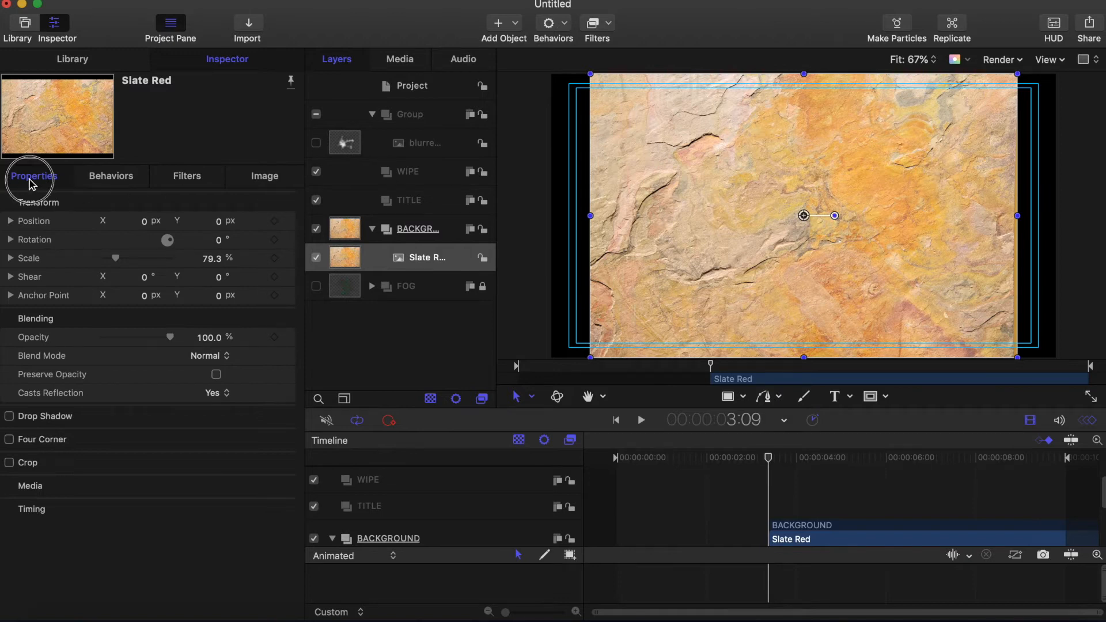
pyautogui.click(10, 258)
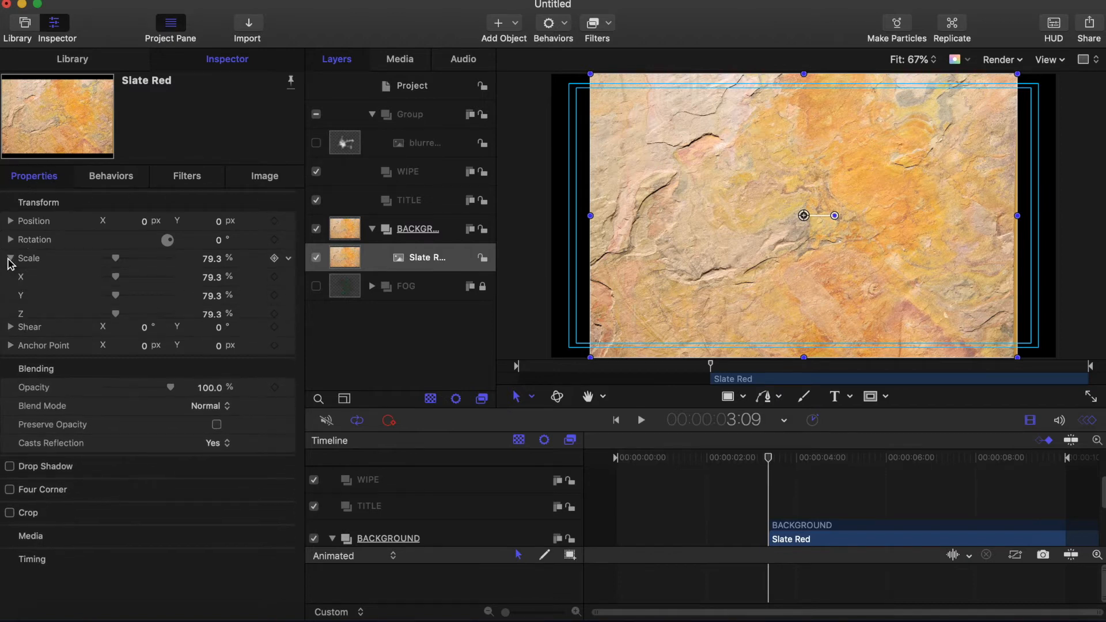
pyautogui.click(216, 264)
pyautogui.write('100')
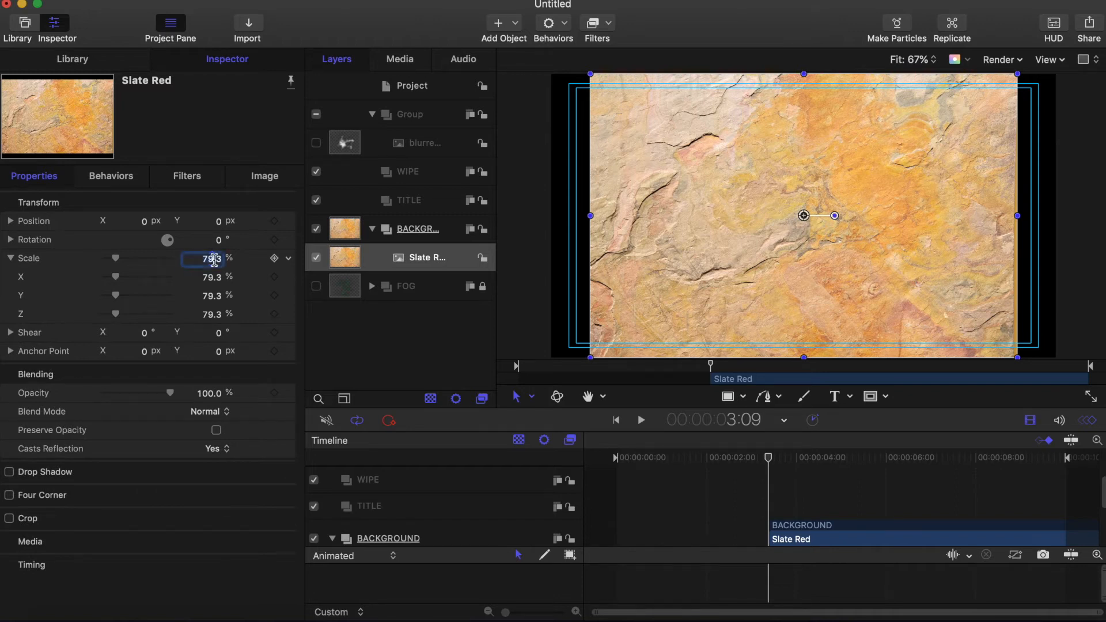
pyautogui.press('Return')
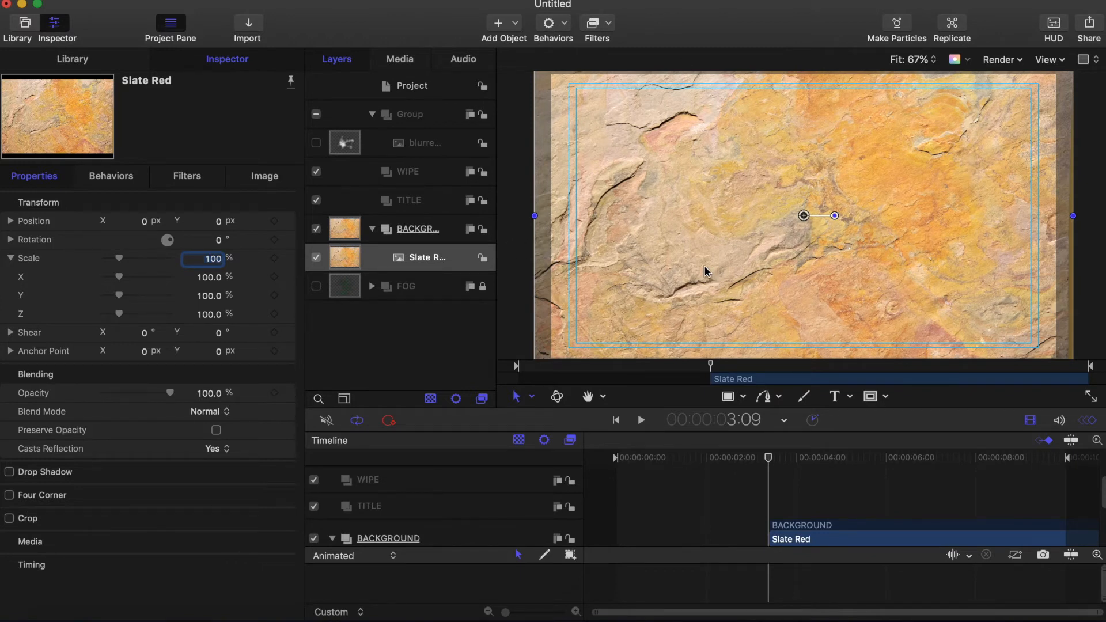
pyautogui.click(11, 258)
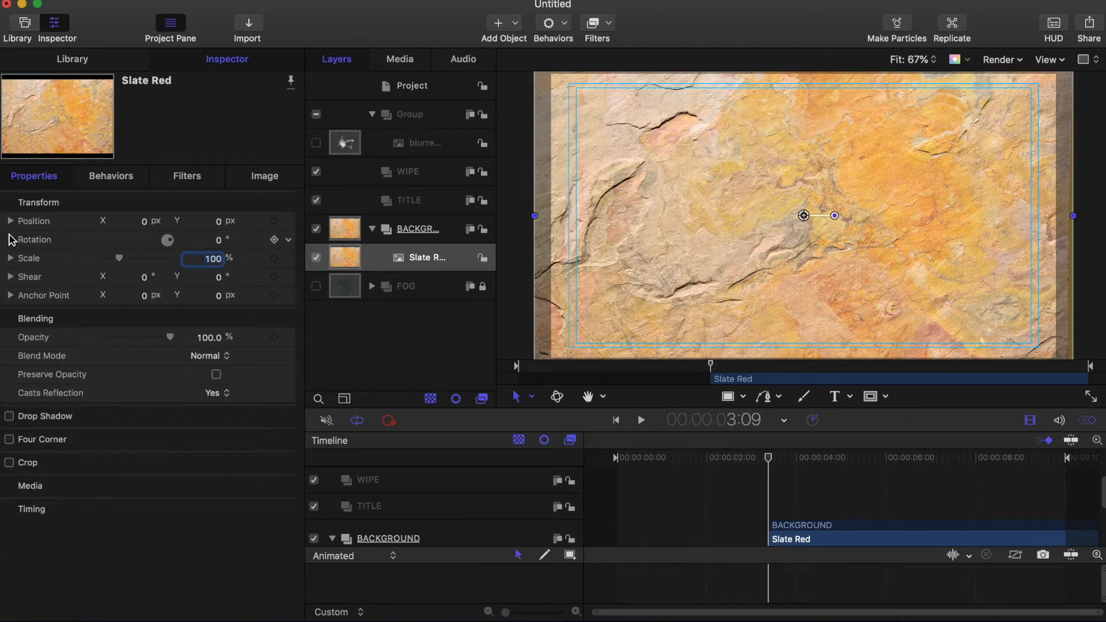
pyautogui.click(11, 239)
pyautogui.click(223, 262)
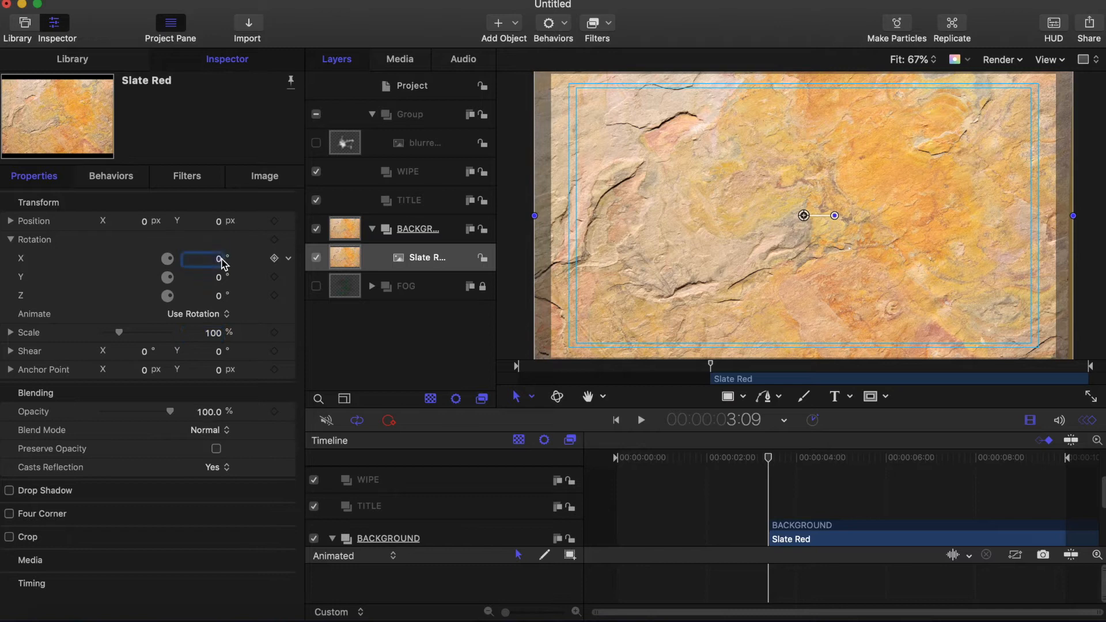
pyautogui.write('90')
pyautogui.press('Return')
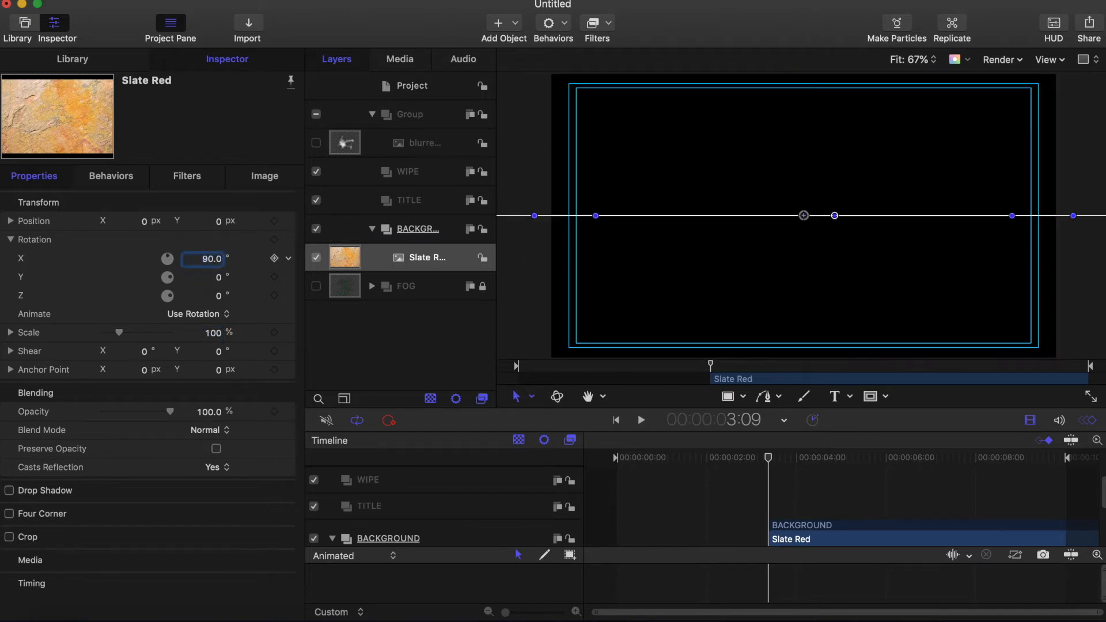
# Step: Move Slate Red to Y -360, stretch its X scale to 125%, and lock it
pyautogui.click(10, 239)
pyautogui.click(220, 222)
pyautogui.write('-')
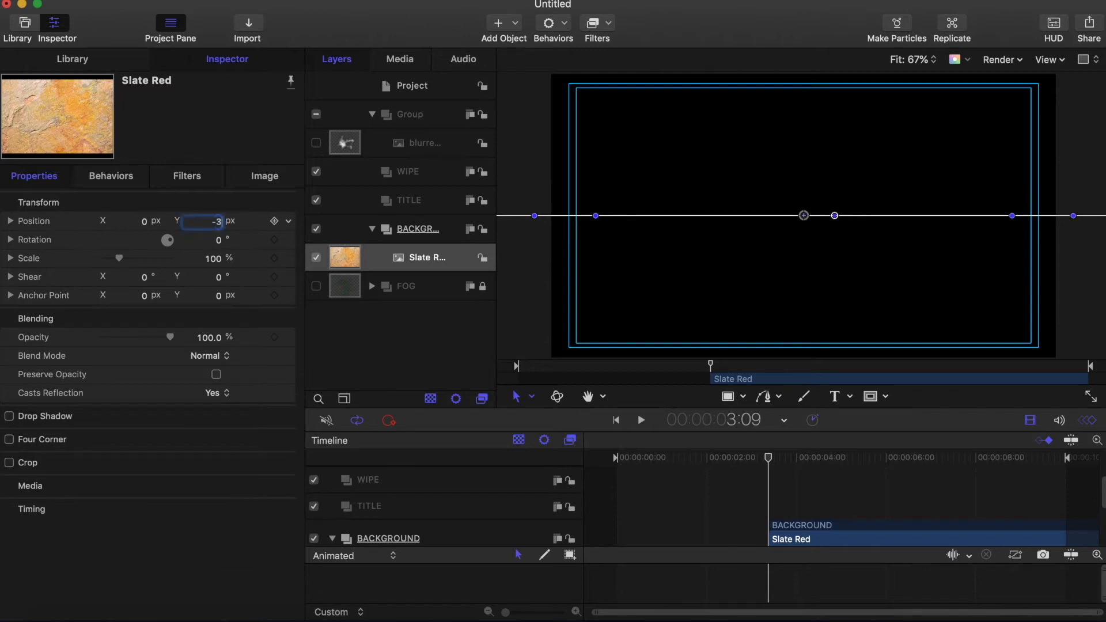
pyautogui.write('360')
pyautogui.press('Return')
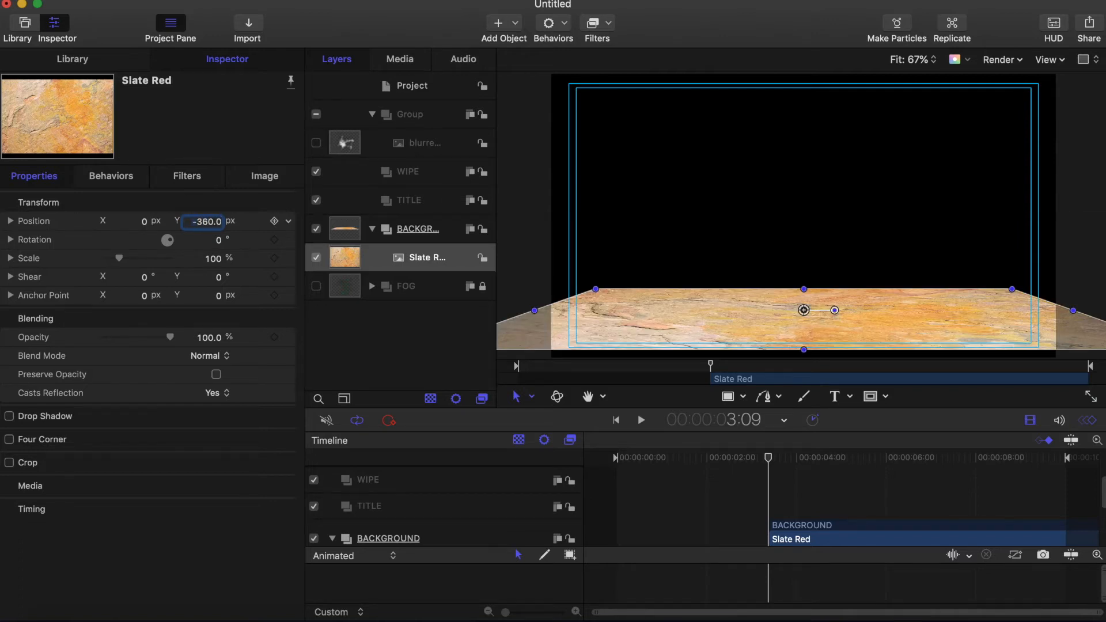
pyautogui.click(10, 258)
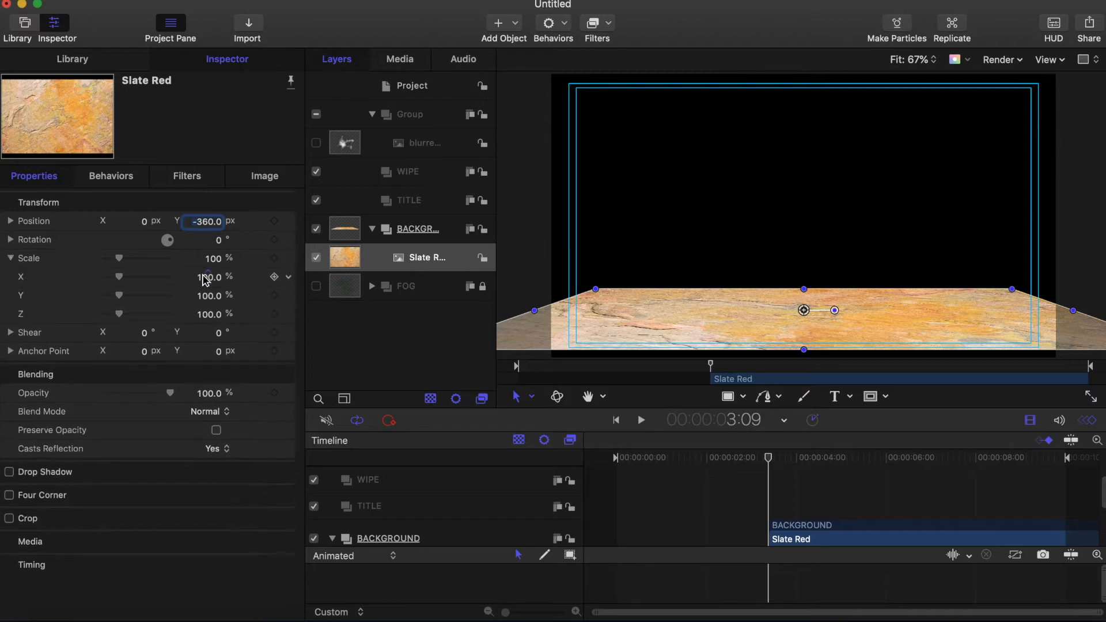
pyautogui.click(213, 281)
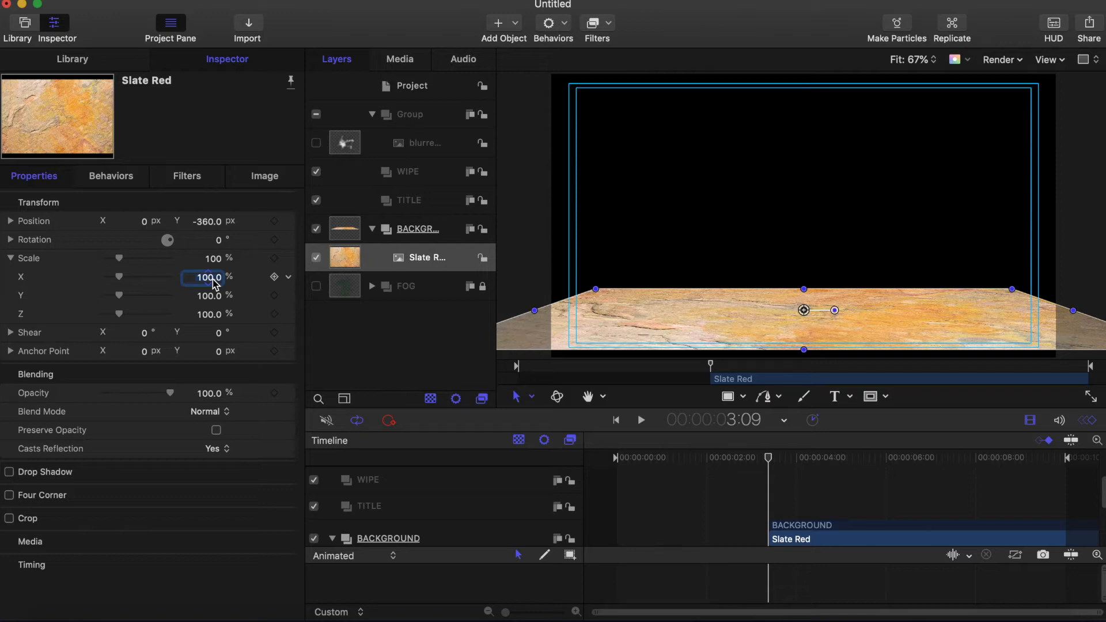
pyautogui.write('125')
pyautogui.press('Return')
pyautogui.click(483, 260)
pyautogui.click(444, 229)
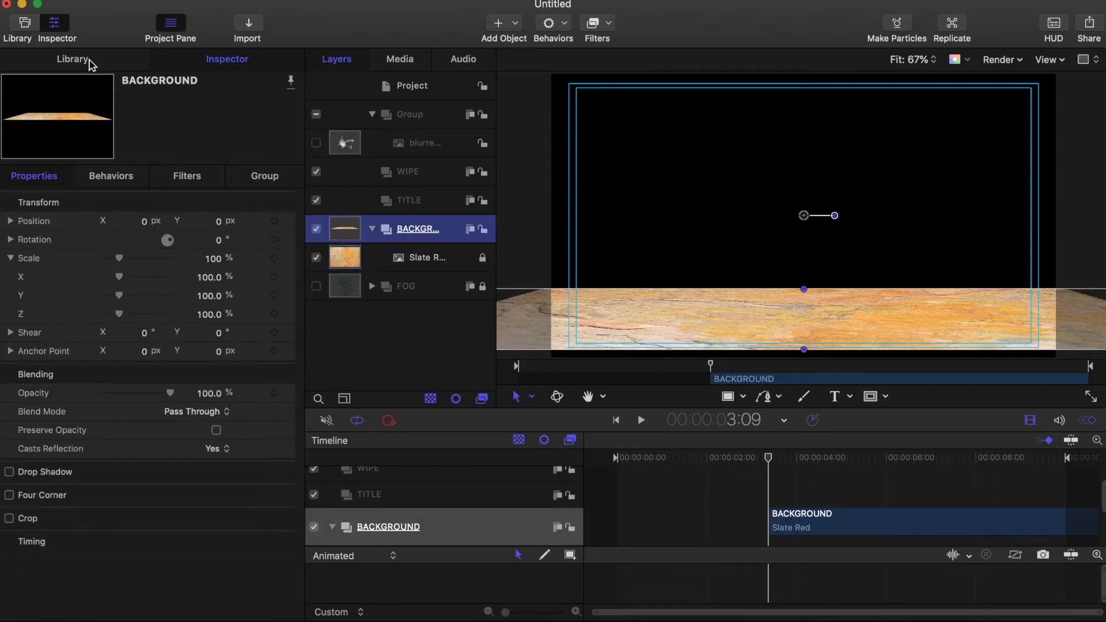
# Step: Add Moon.png from the Library into BACKGROUND and return the playhead to 00:00:00:00
pyautogui.click(72, 59)
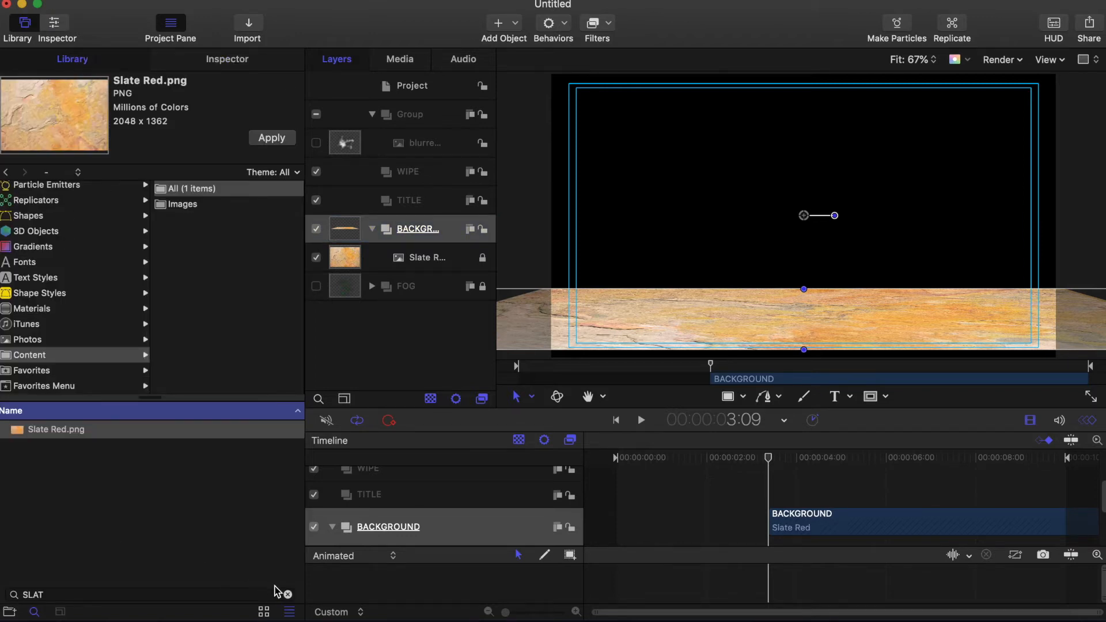
pyautogui.click(288, 594)
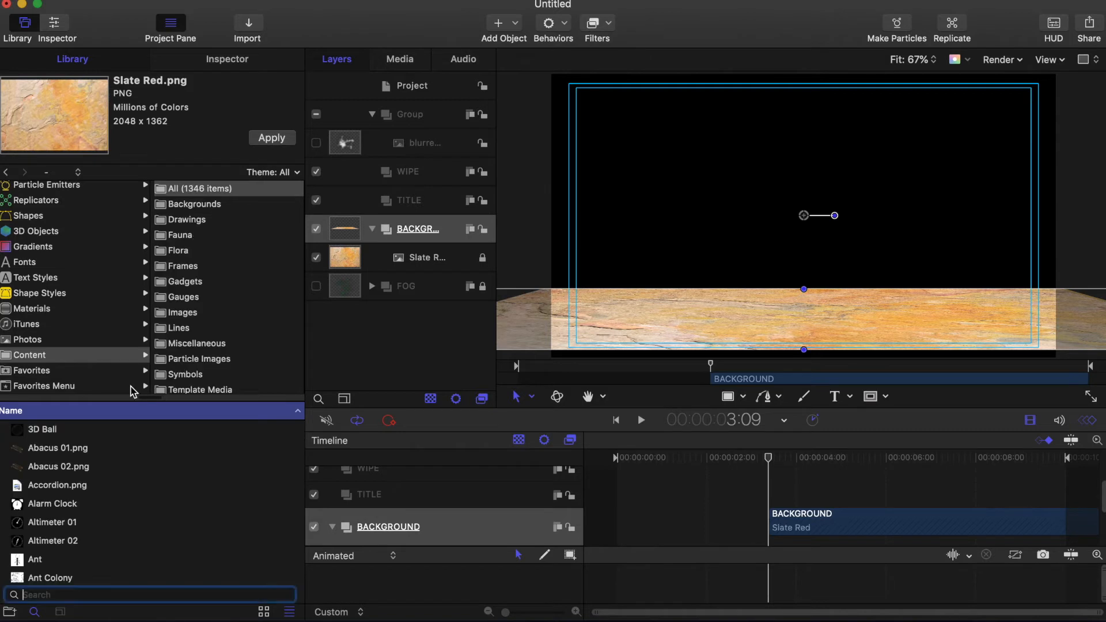
pyautogui.click(9, 357)
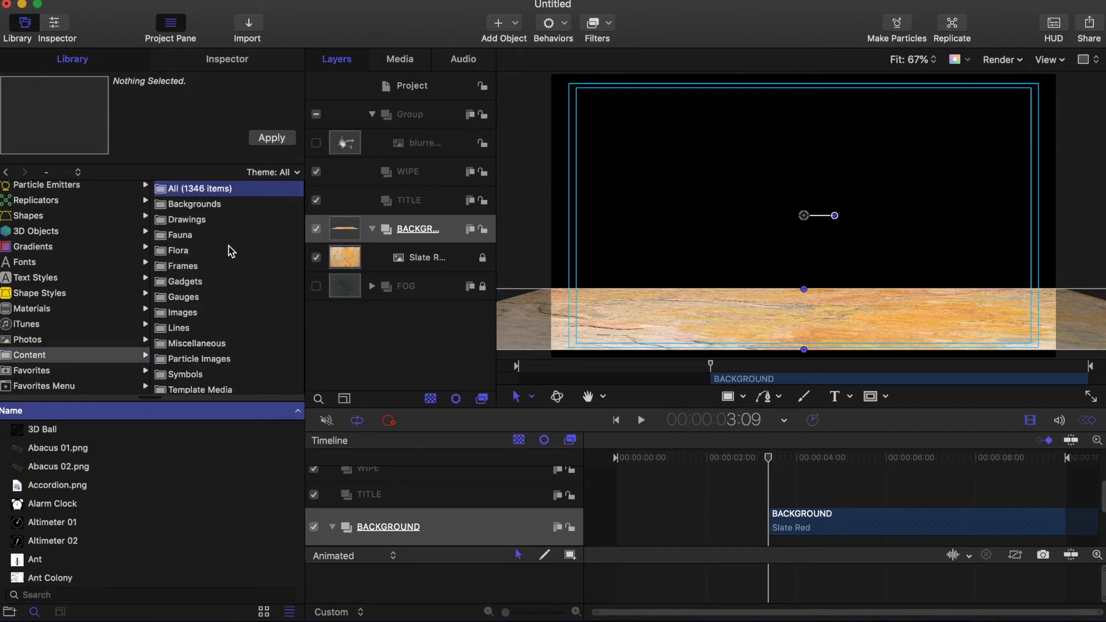
pyautogui.click(54, 595)
pyautogui.write('MOON')
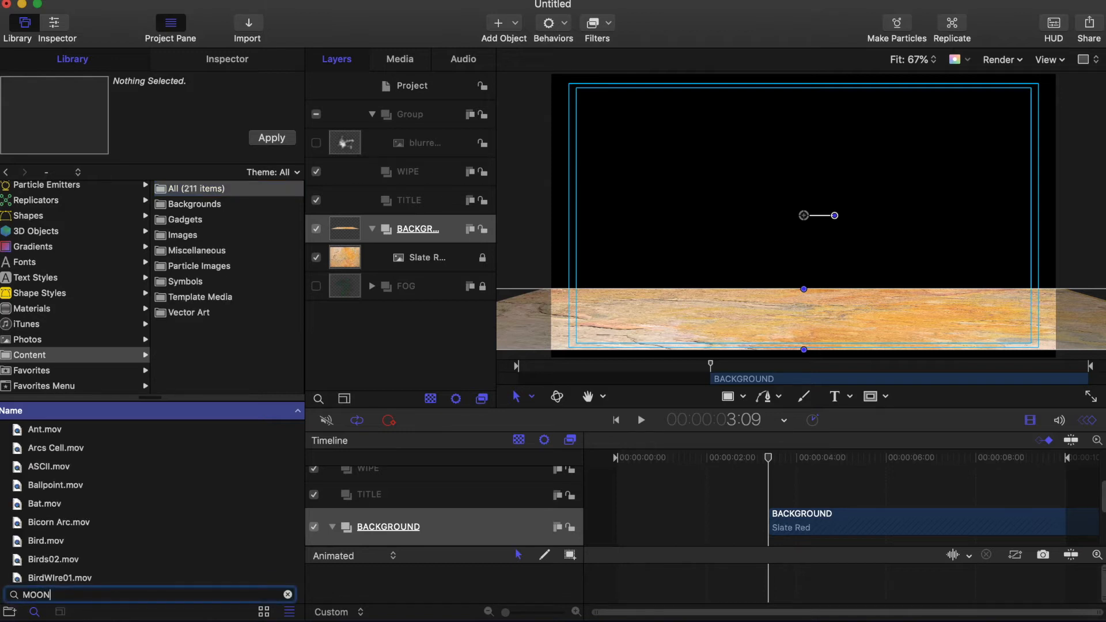
pyautogui.click(19, 453)
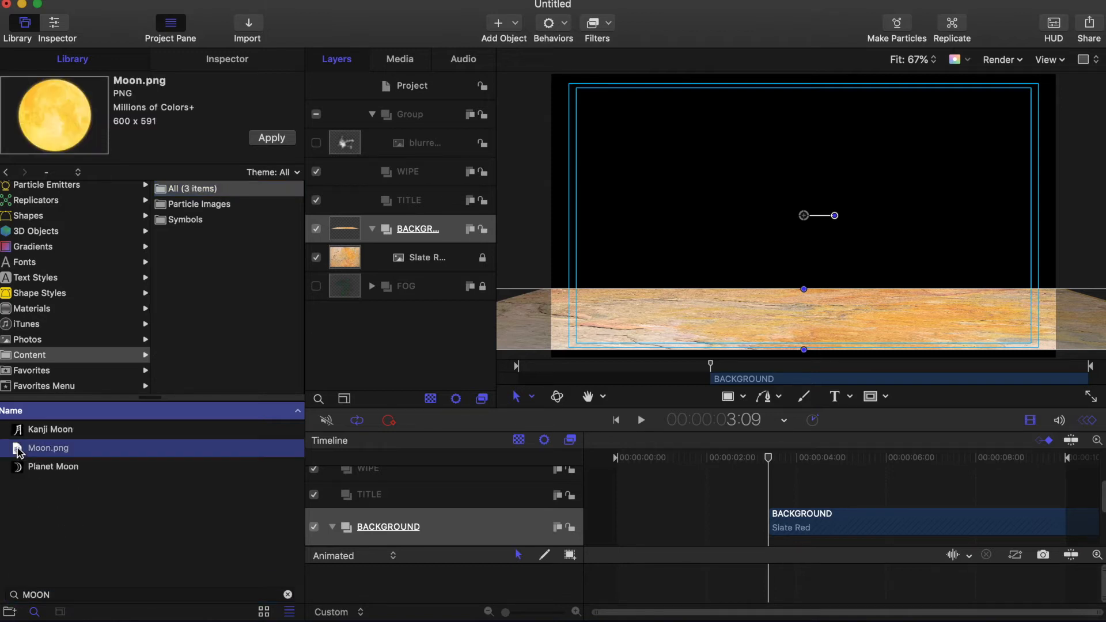
pyautogui.click(272, 139)
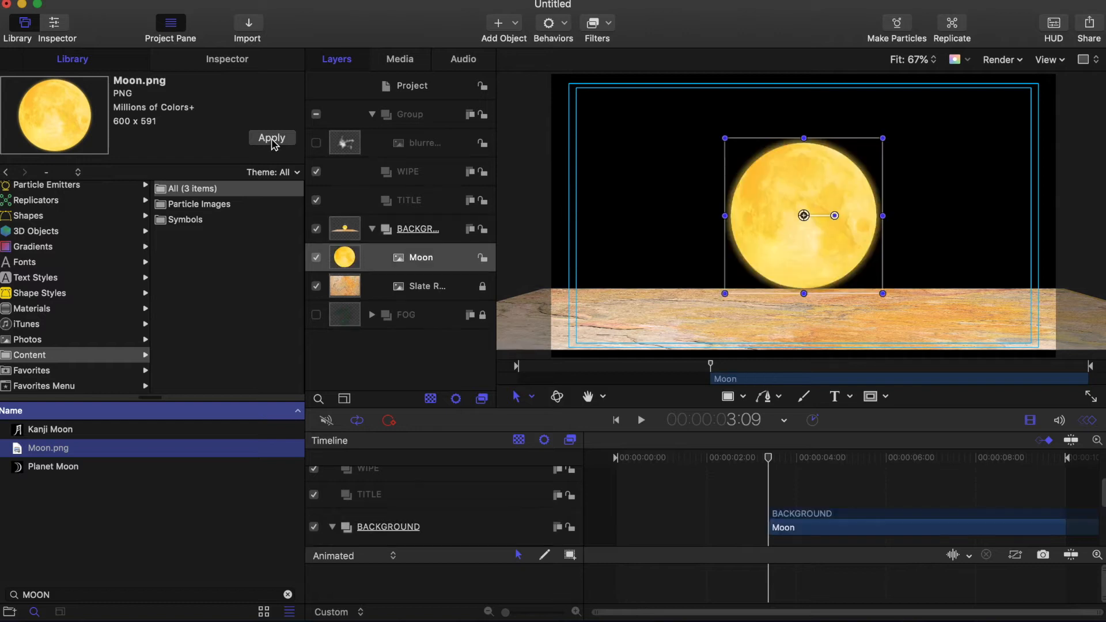
pyautogui.click(236, 62)
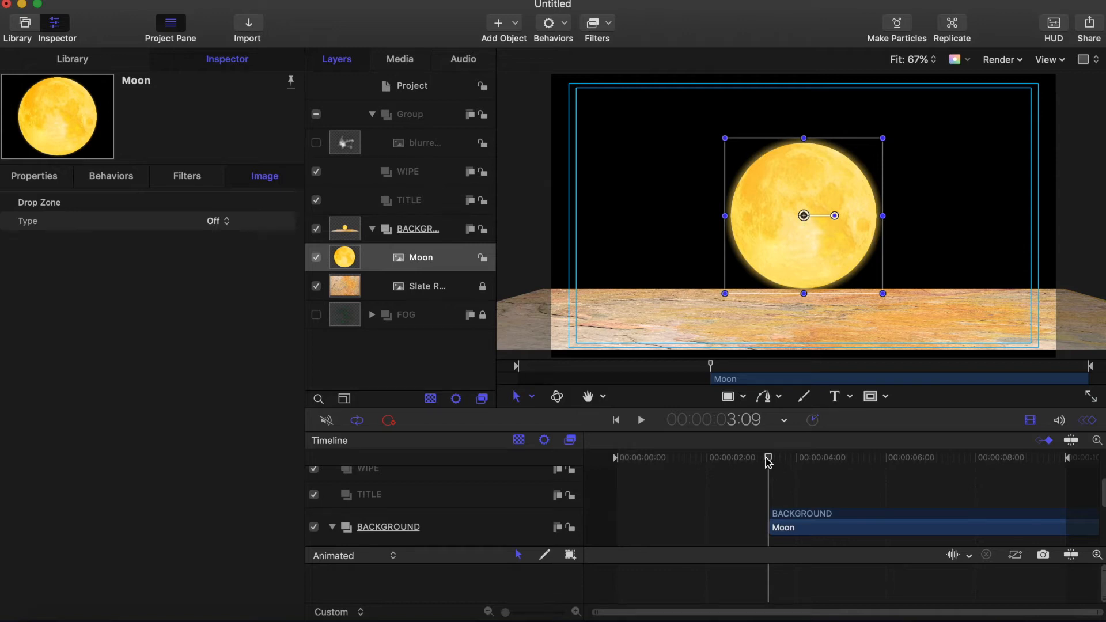
pyautogui.moveTo(767, 460); pyautogui.dragTo(564, 473)
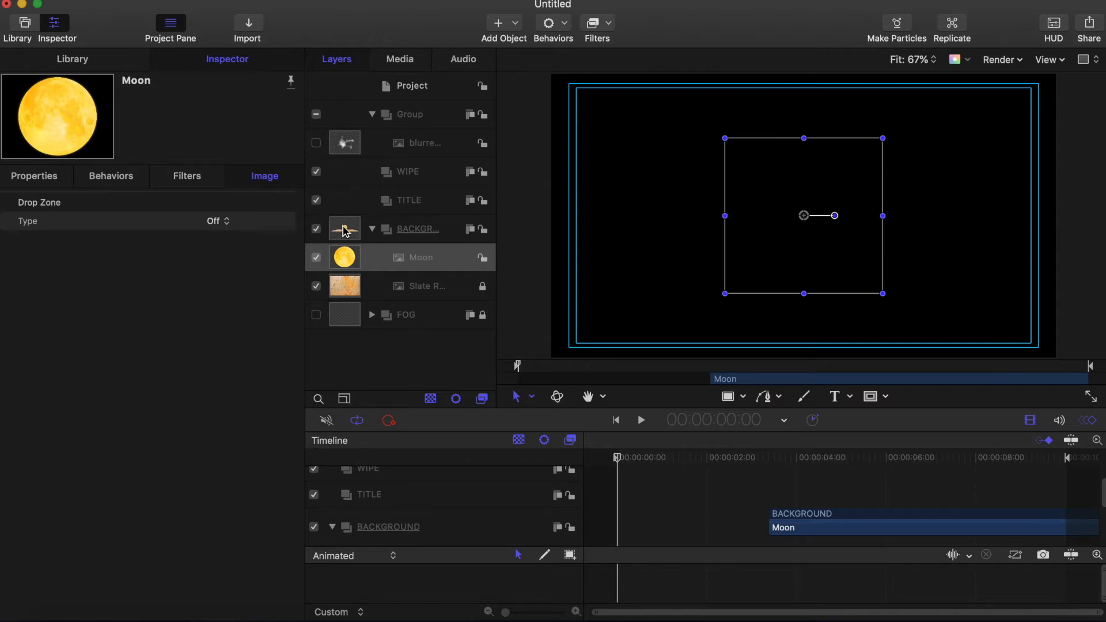
# Step: Move the In points of the BACKGROUND group and Slate Red layer to frame 0
pyautogui.click(346, 231)
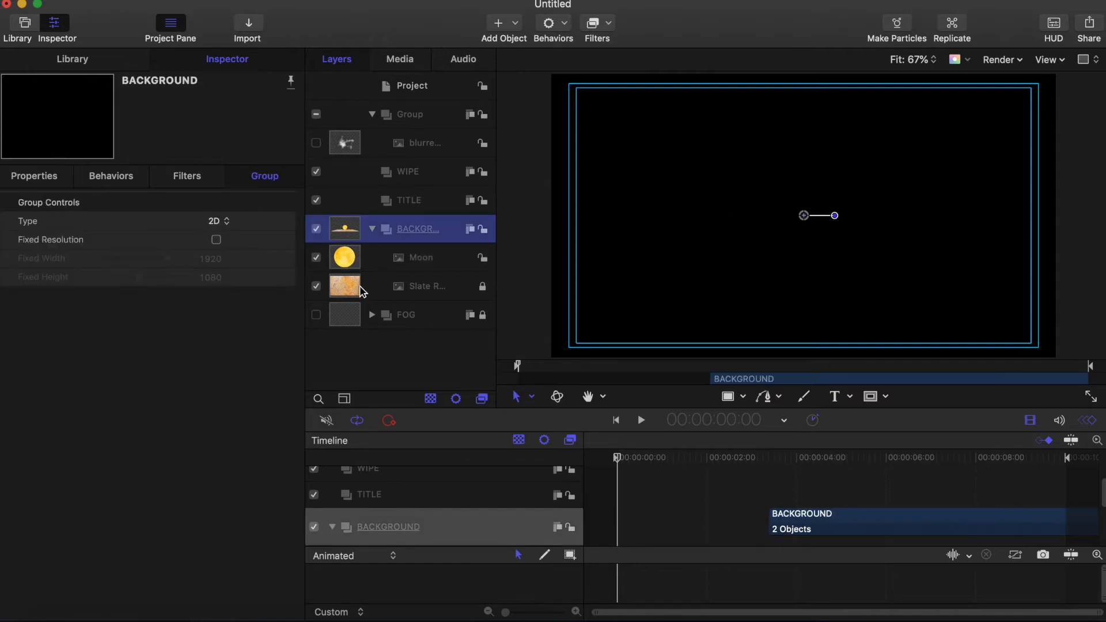
pyautogui.press('i')
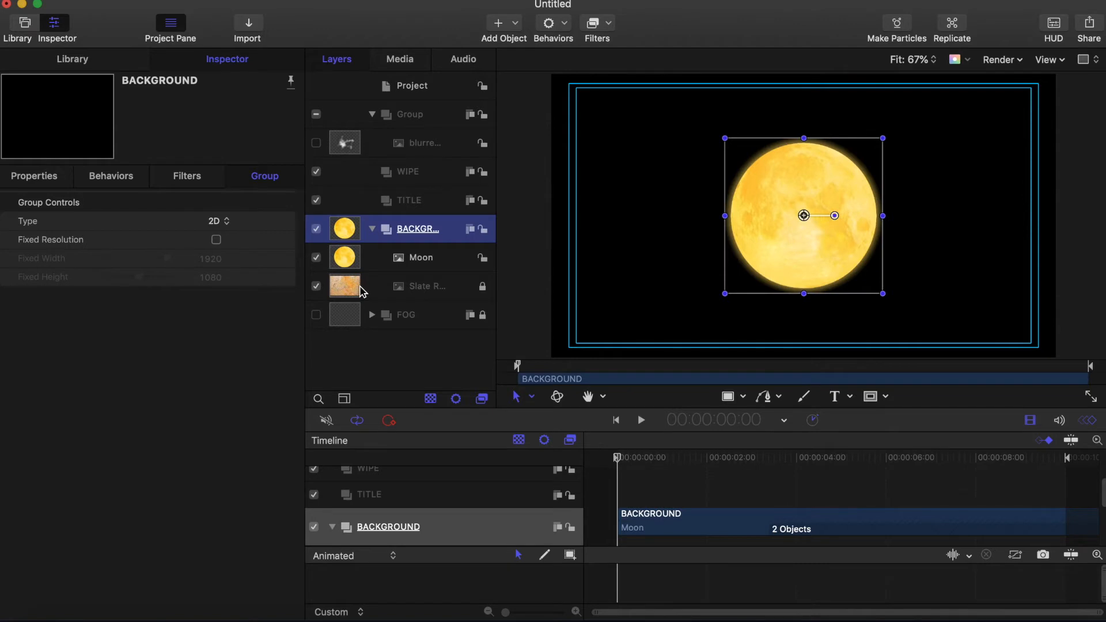
pyautogui.click(348, 288)
pyautogui.click(482, 286)
pyautogui.press('i')
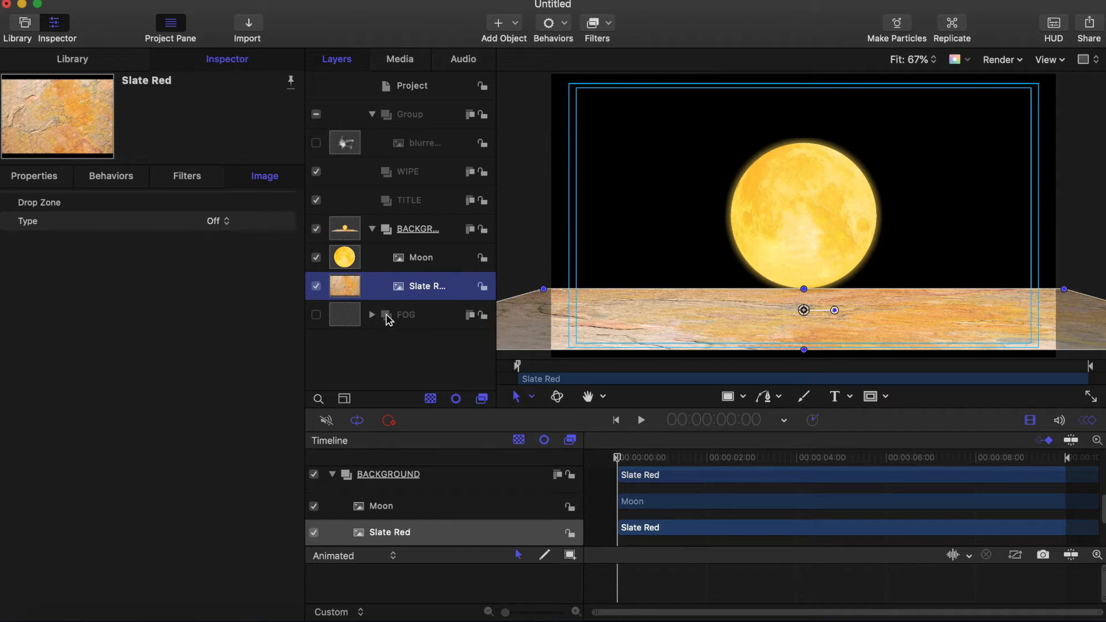
# Step: Lock and collapse the FOG group, relock Slate Red, and select the Moon layer
pyautogui.click(354, 321)
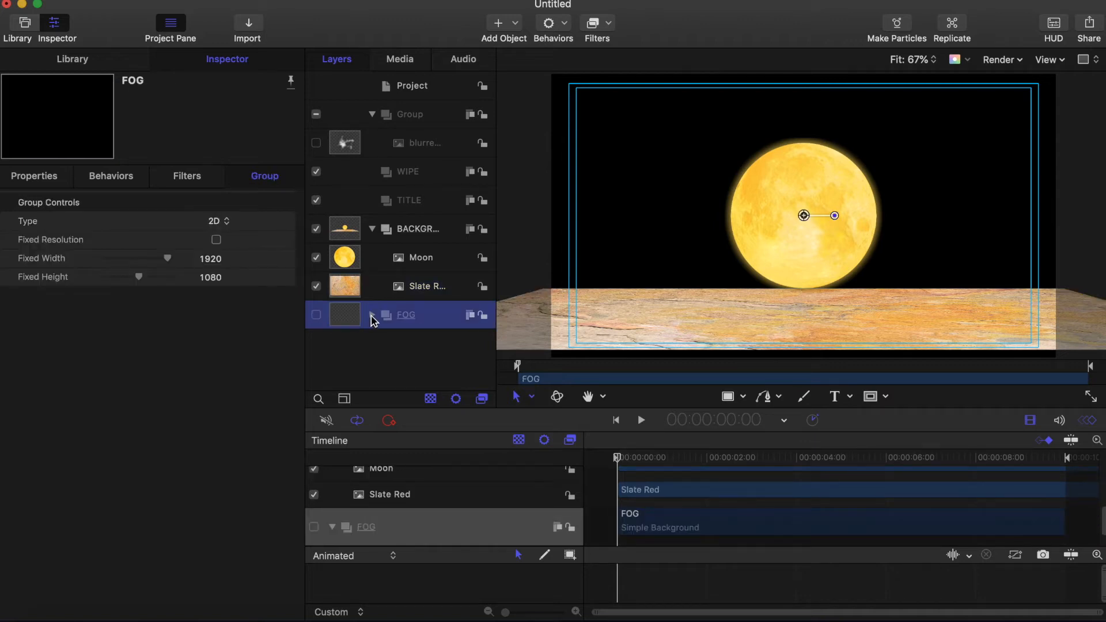
pyautogui.click(372, 315)
pyautogui.click(341, 346)
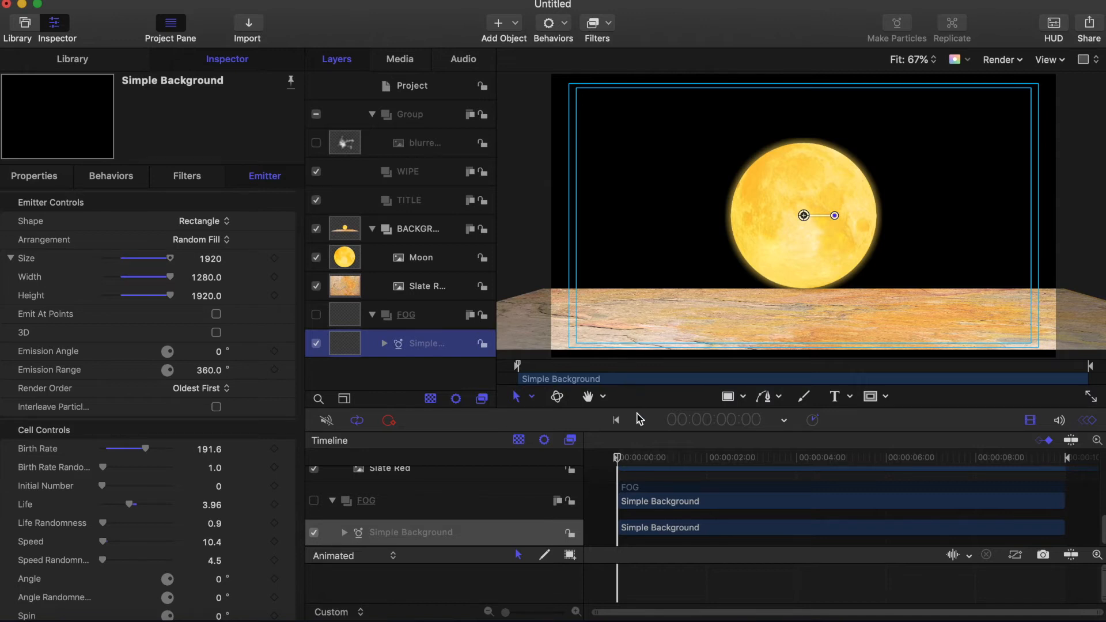
pyautogui.click(483, 315)
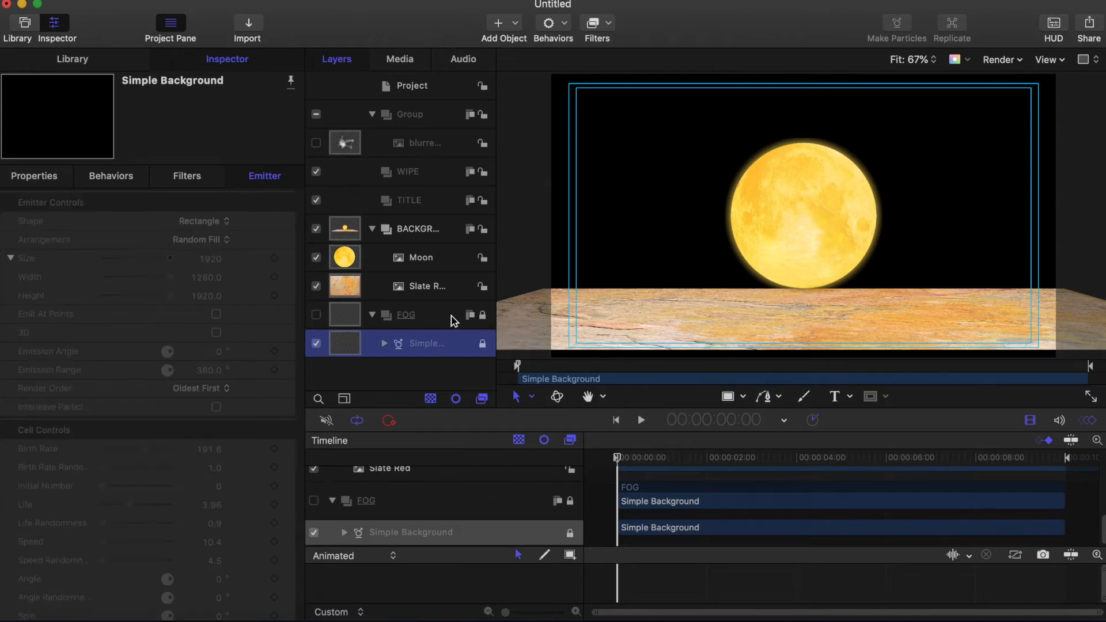
pyautogui.click(372, 315)
pyautogui.click(483, 287)
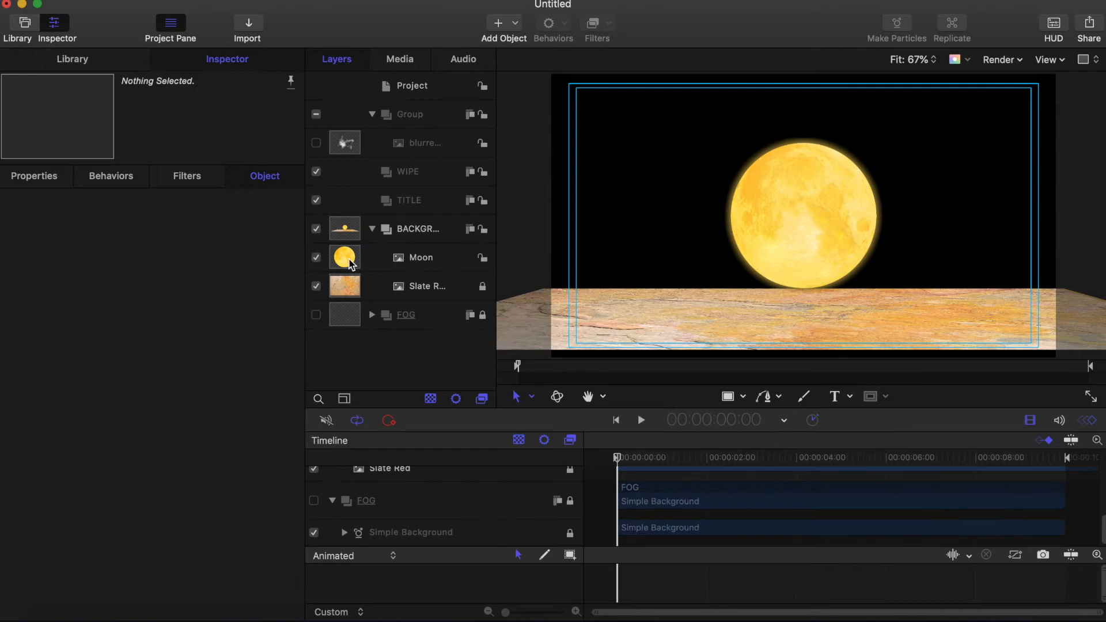
pyautogui.click(350, 261)
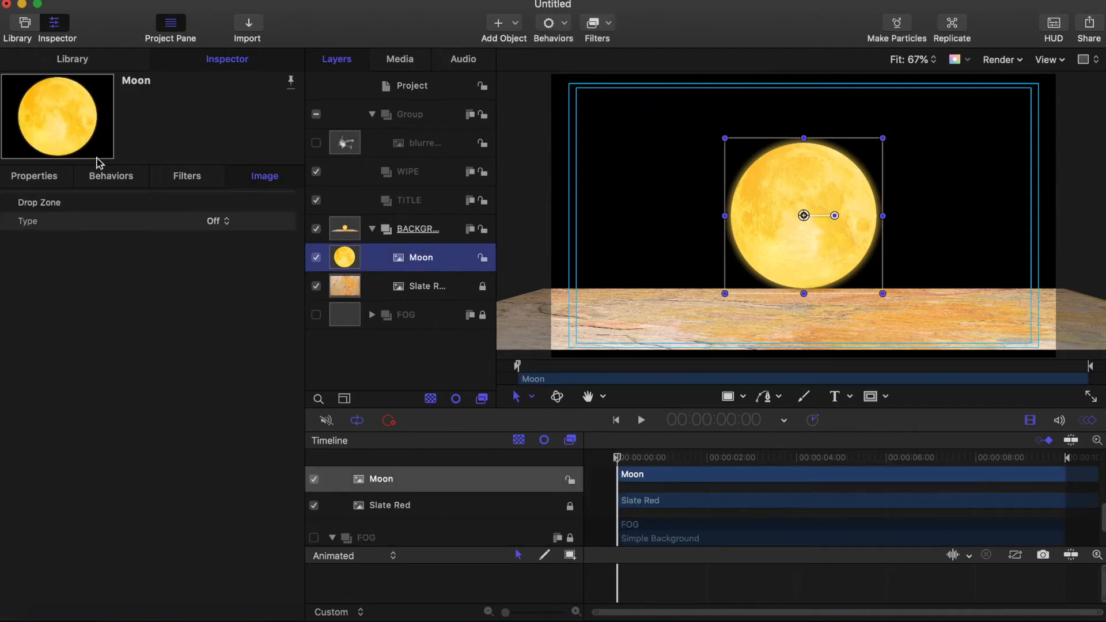
# Step: Scale the Moon to 375% and push it back to Z -1080
pyautogui.click(46, 181)
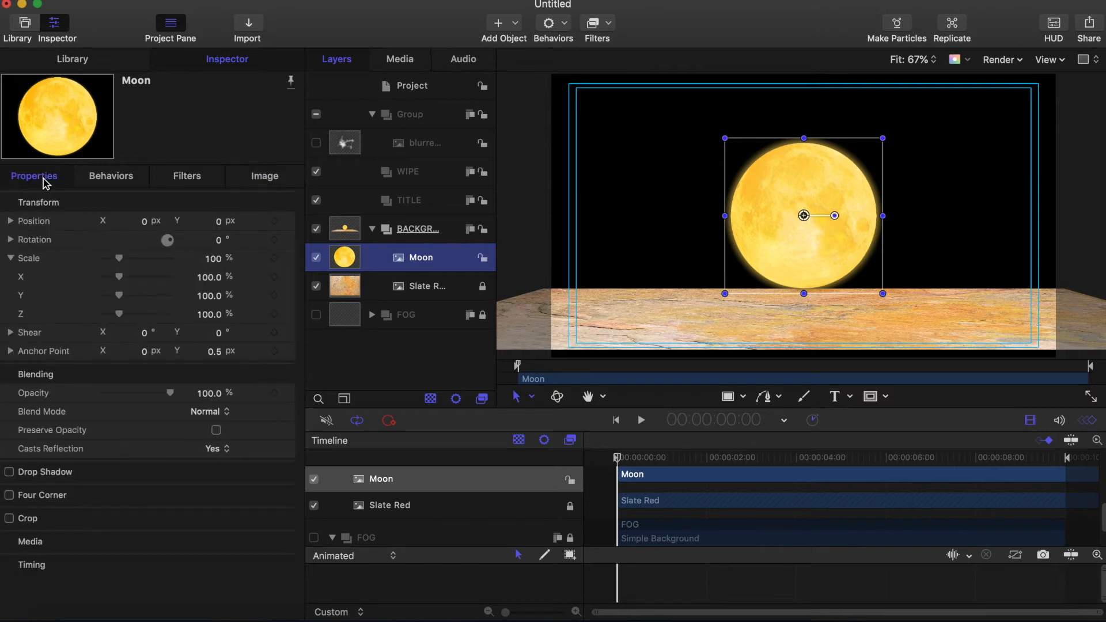
pyautogui.click(213, 260)
pyautogui.click(213, 260)
pyautogui.write('375')
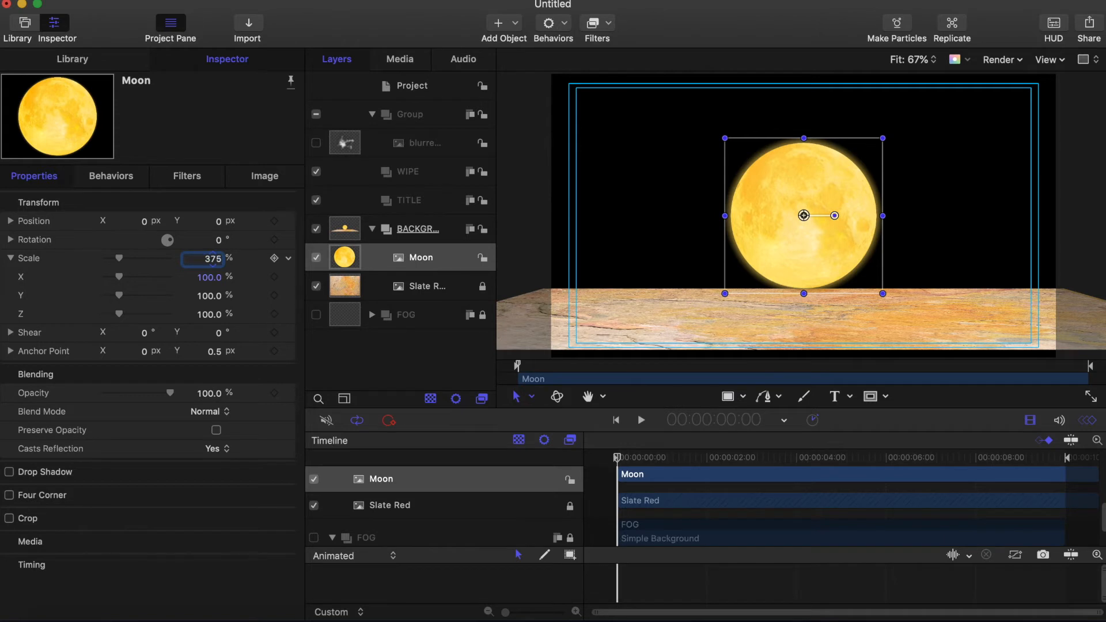
pyautogui.press('Return')
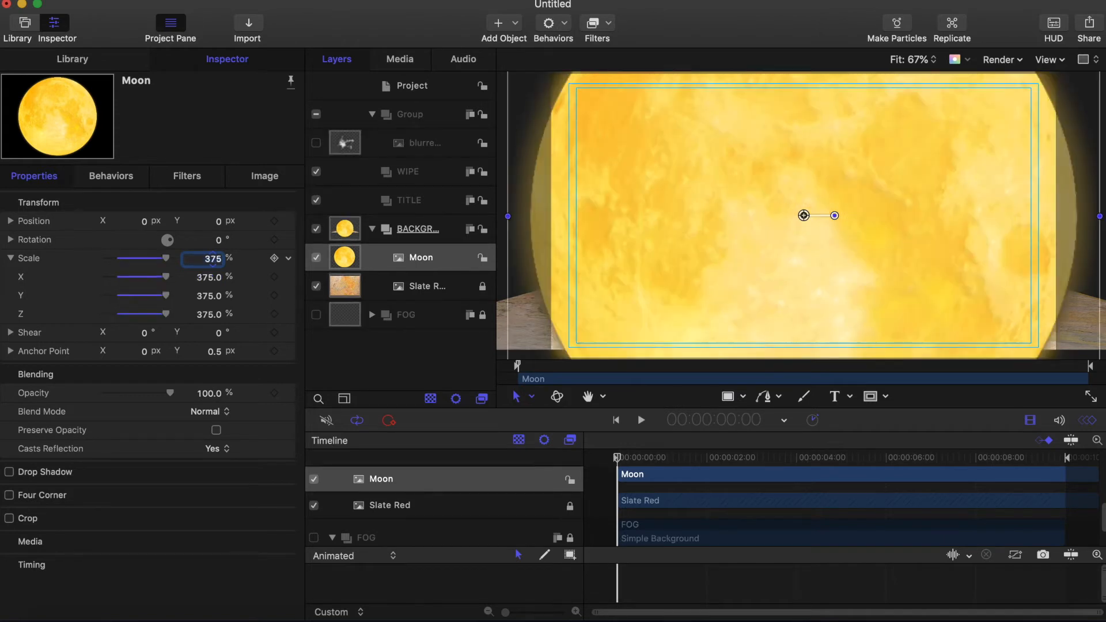
pyautogui.click(11, 258)
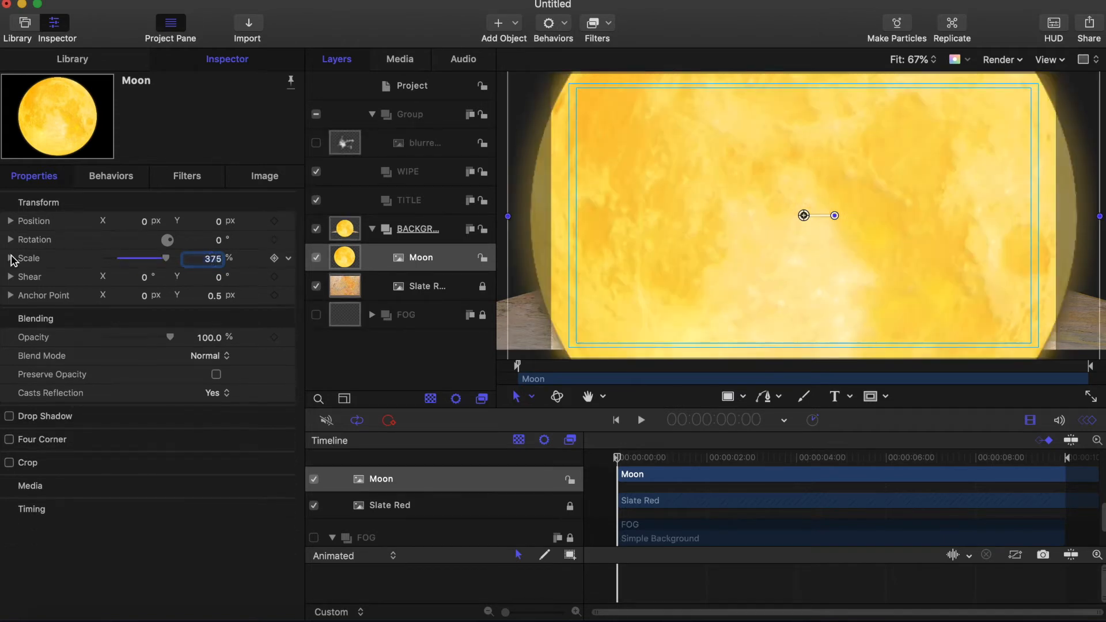
pyautogui.click(11, 221)
pyautogui.click(219, 279)
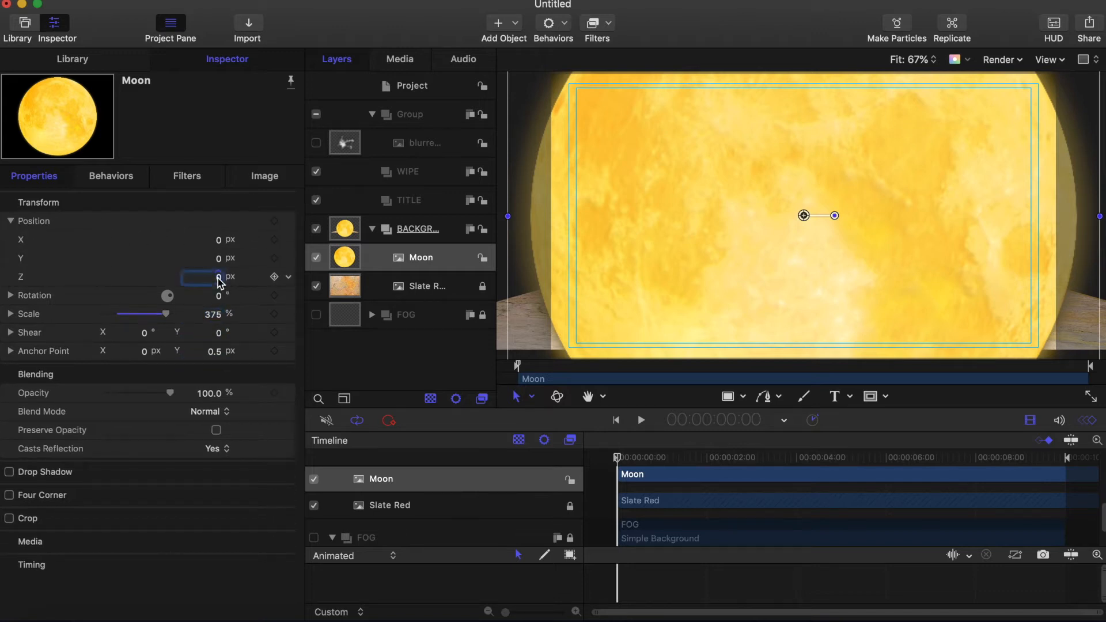
pyautogui.write('-1080')
pyautogui.press('Return')
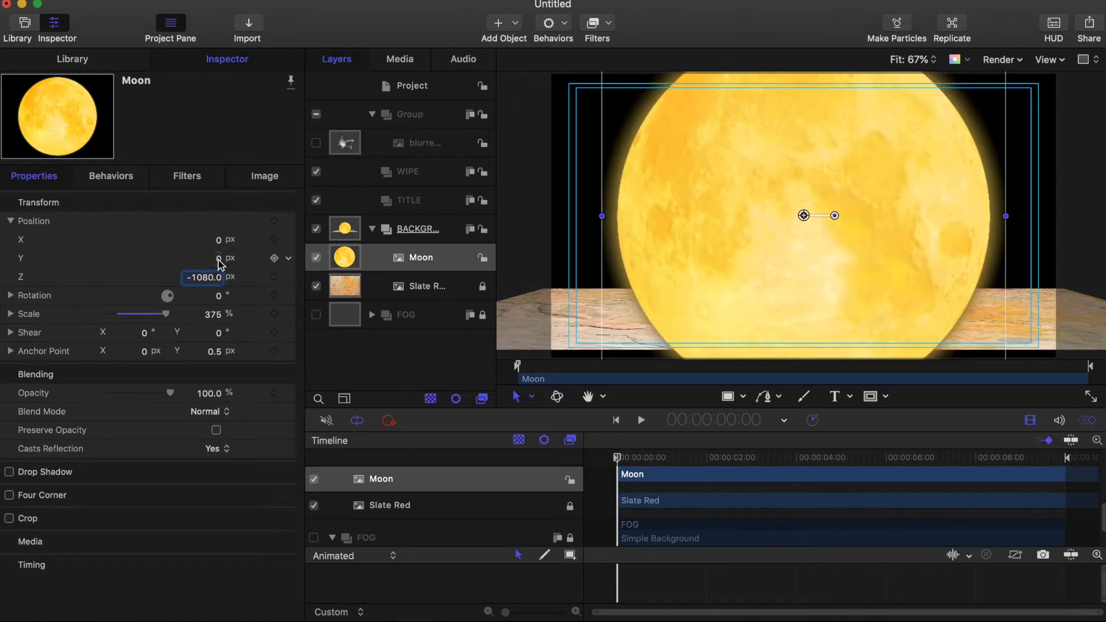
# Step: At the timeline's end, set the Moon's Y to -375 and place it beneath Slate Red
pyautogui.moveTo(618, 461); pyautogui.dragTo(1097, 443)
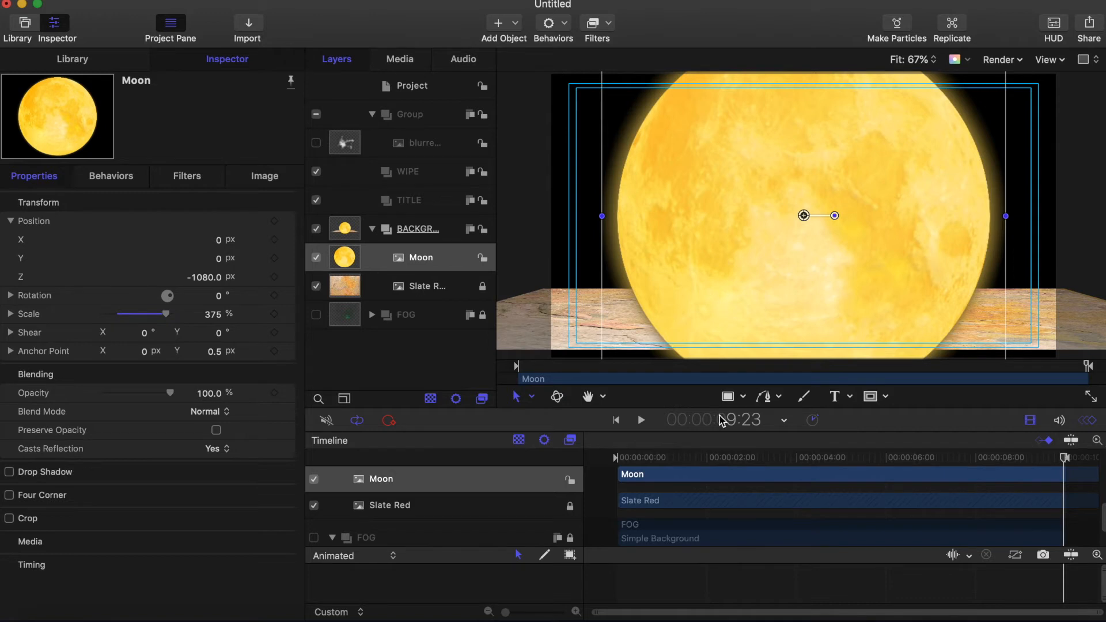
pyautogui.moveTo(220, 259)
pyautogui.mouseDown()
pyautogui.moveTo(219, 302)
pyautogui.moveTo(217, 262)
pyautogui.mouseUp()
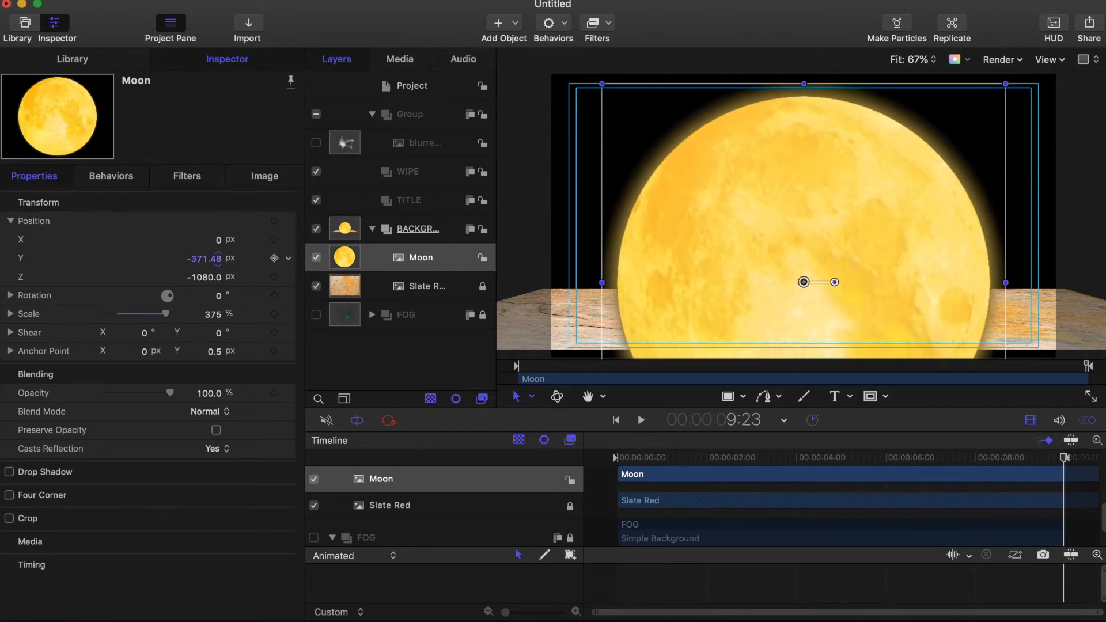
pyautogui.doubleClick(219, 258)
pyautogui.press('BackSpace')
pyautogui.write('-375')
pyautogui.press('Return')
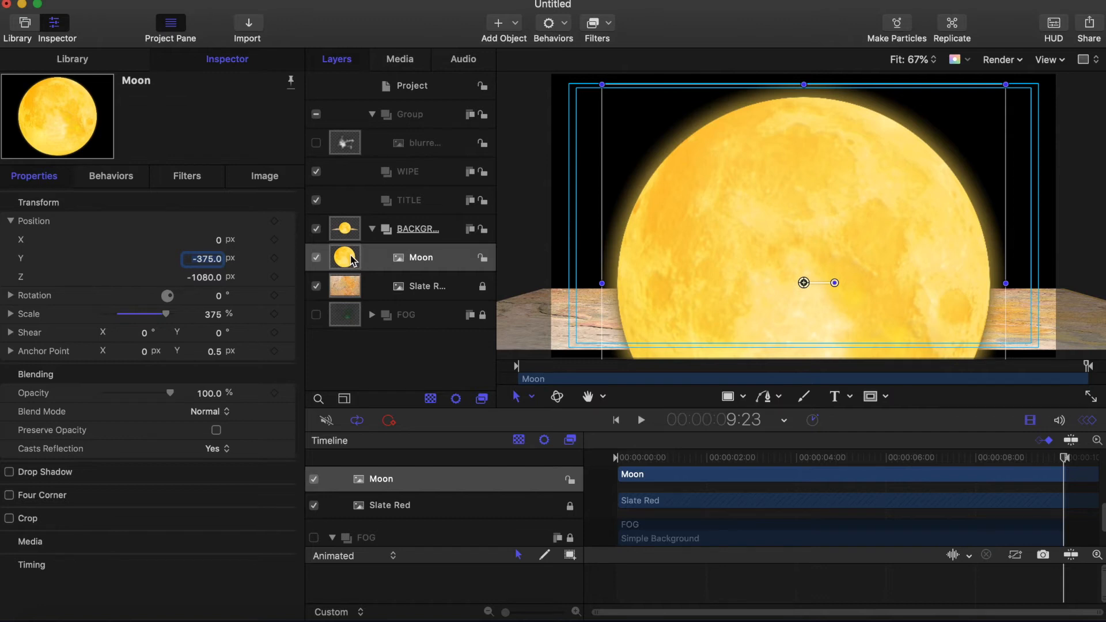
pyautogui.moveTo(366, 264); pyautogui.dragTo(395, 304)
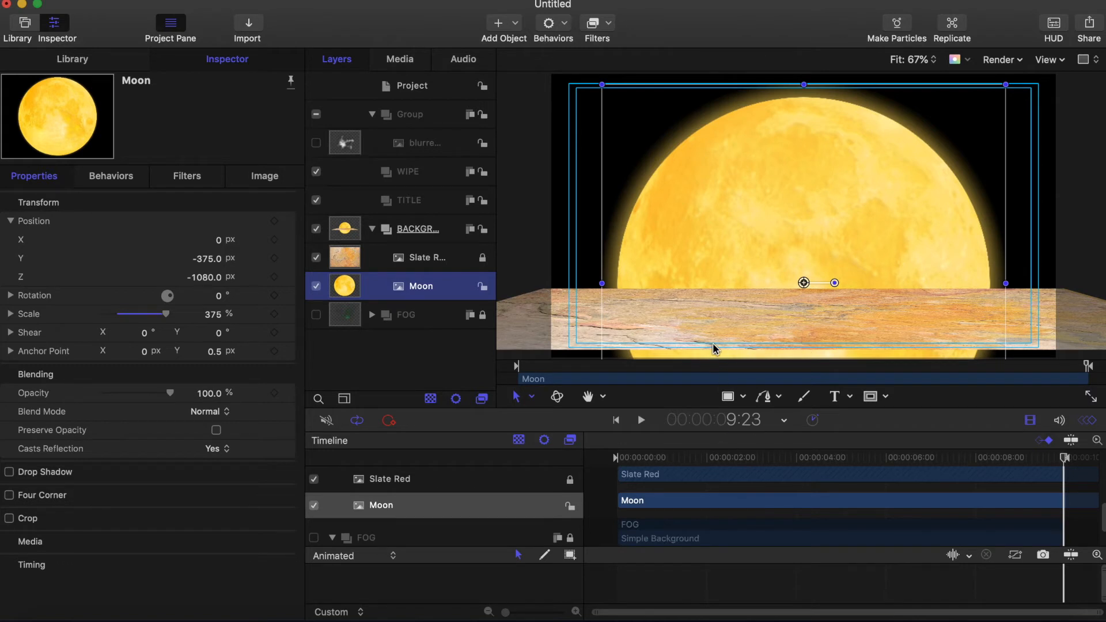
# Step: Unlock Slate Red, lower it to Y -390, relock it, and collapse the BACKGROUND group
pyautogui.click(345, 261)
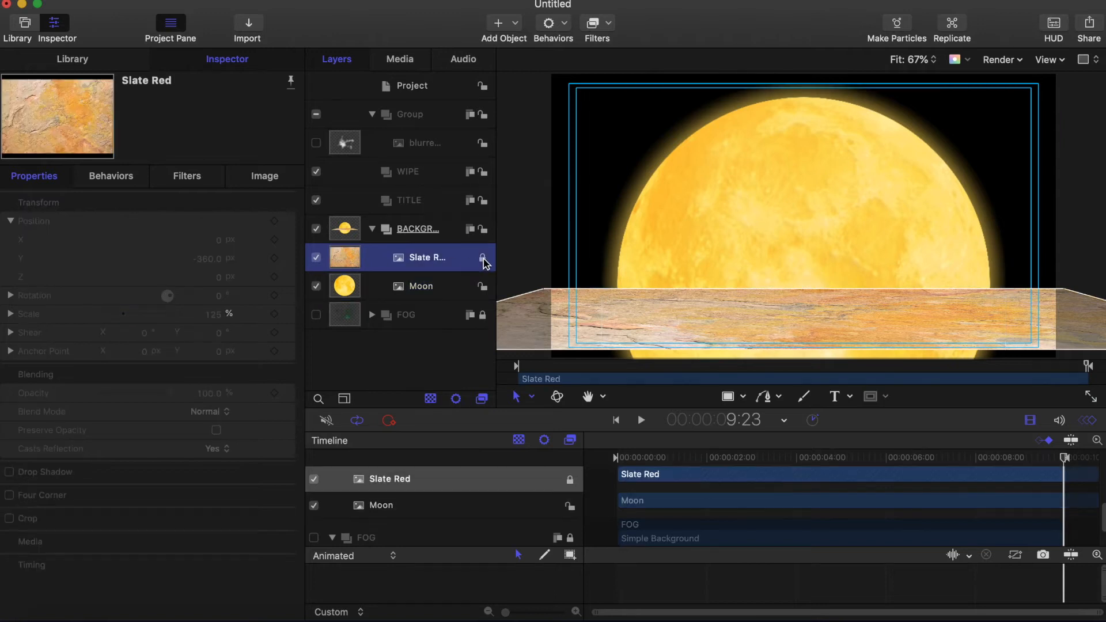
pyautogui.click(483, 258)
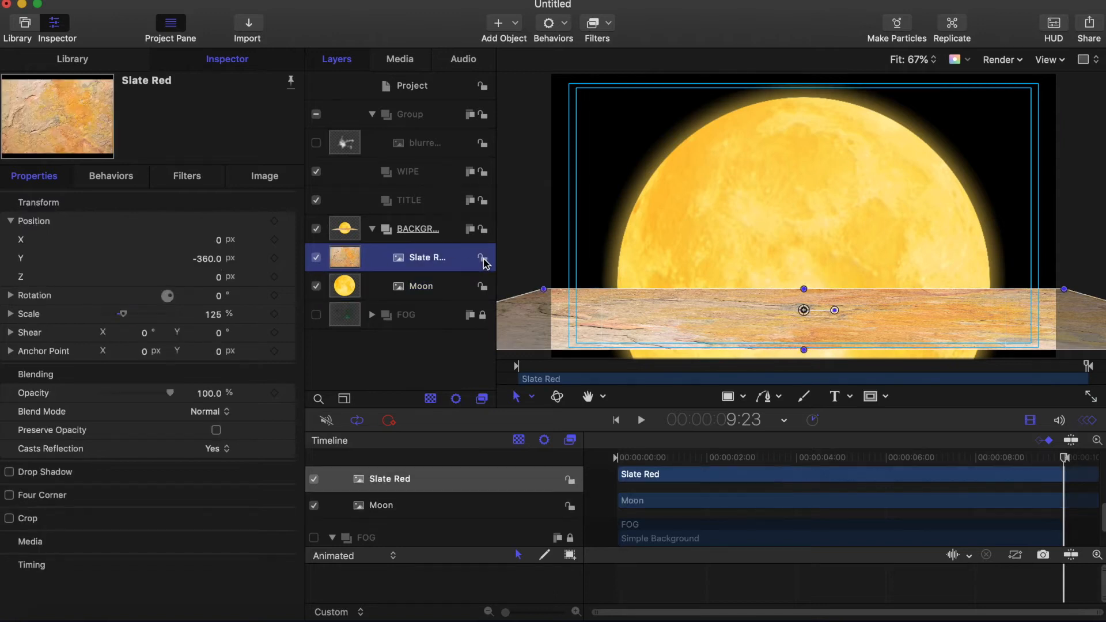
pyautogui.click(209, 262)
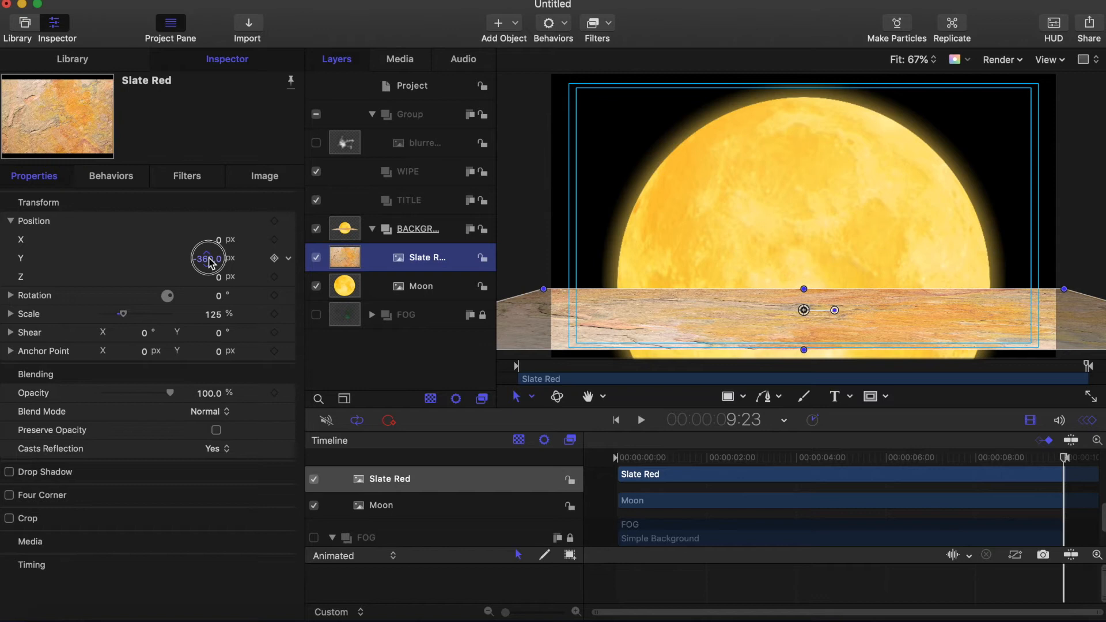
pyautogui.doubleClick(209, 262)
pyautogui.write('-390')
pyautogui.press('Return')
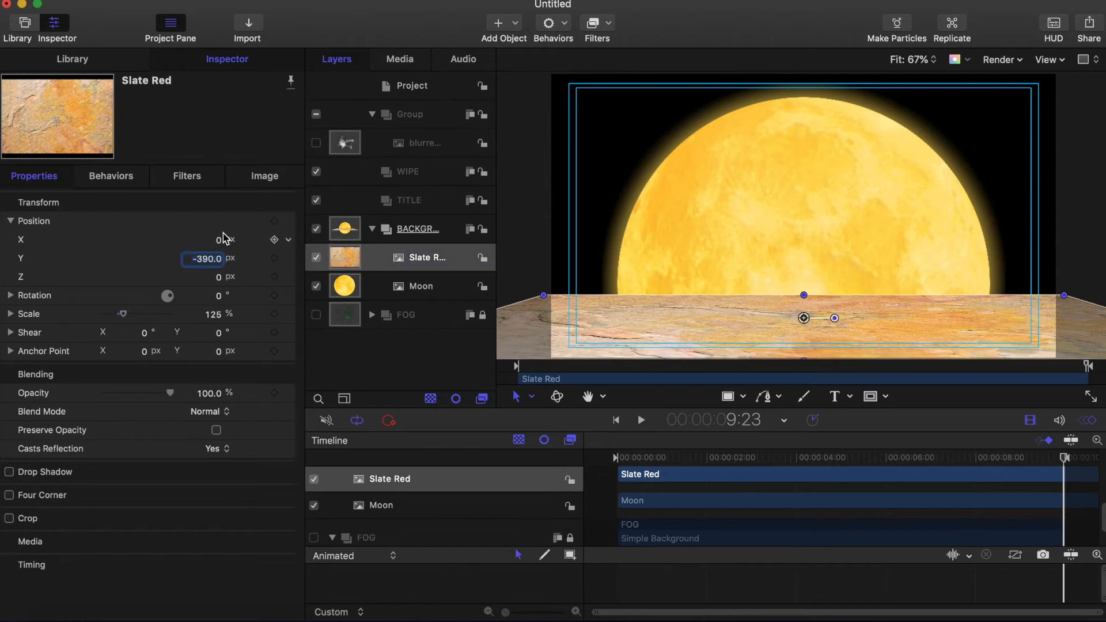
pyautogui.click(485, 262)
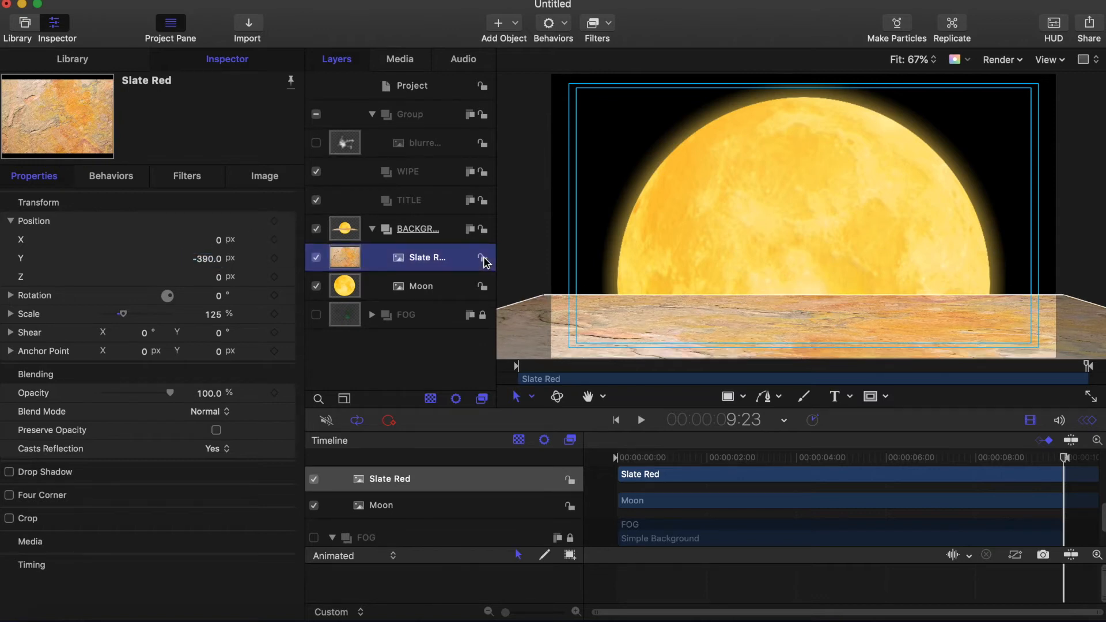
pyautogui.click(484, 259)
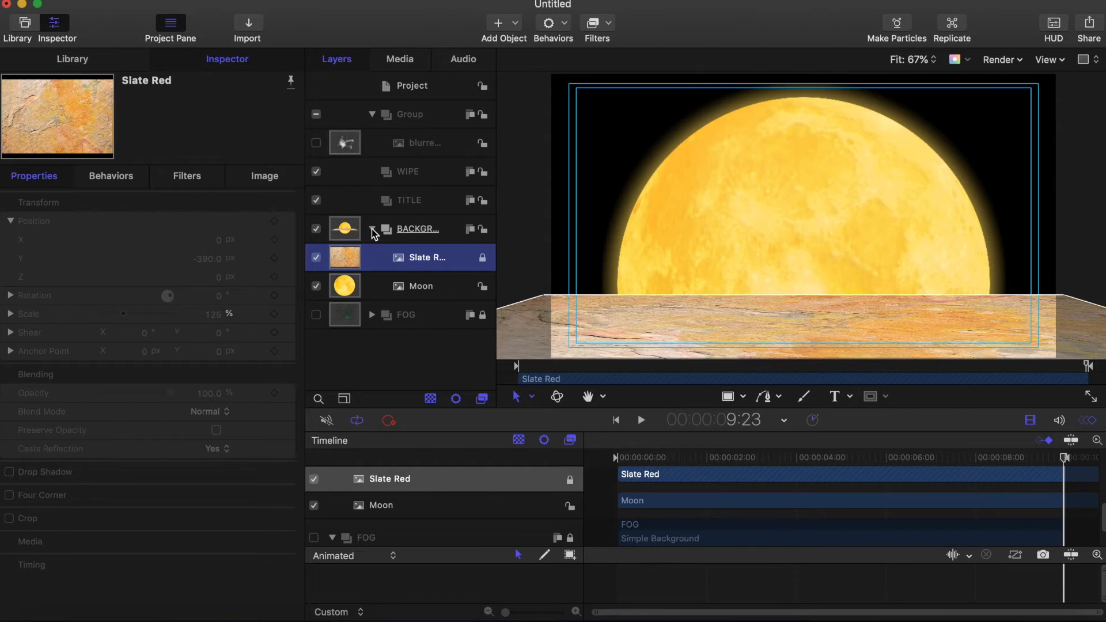
pyautogui.click(372, 229)
pyautogui.click(423, 202)
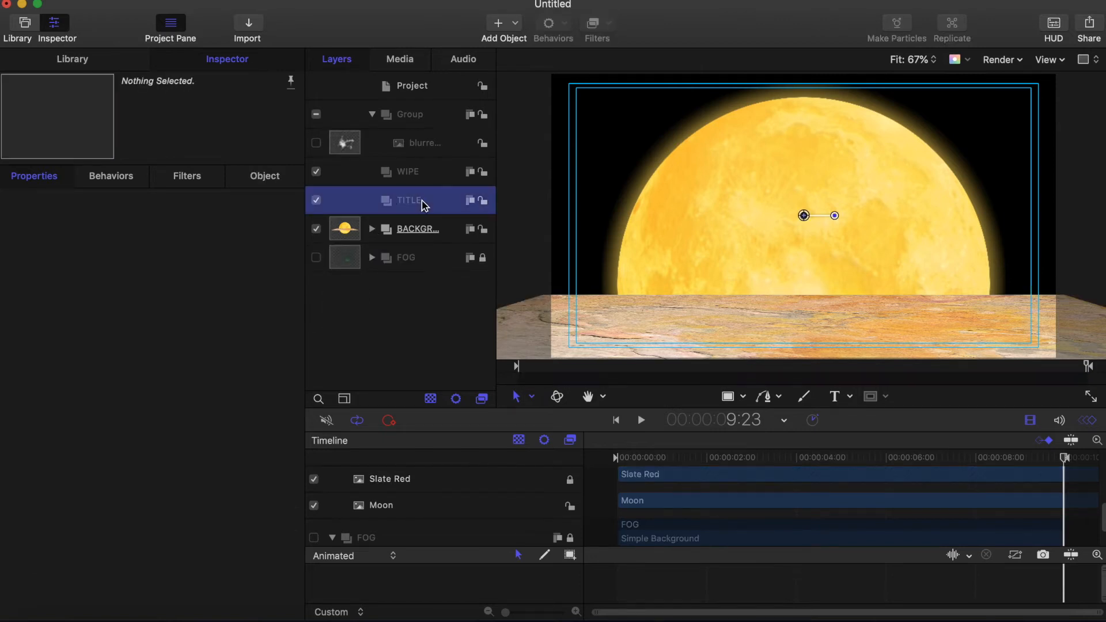
# Step: Paste 'NIGHT OF THE LIVING DEAD' as a centre-aligned text layer in TITLE and reset its position
pyautogui.click(835, 399)
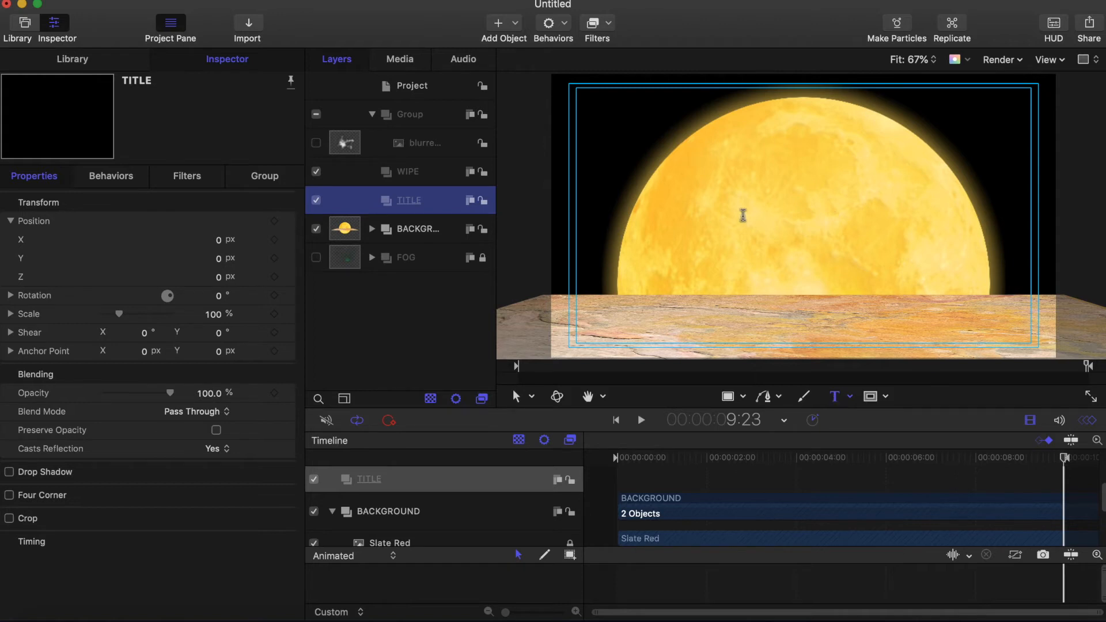
pyautogui.click(743, 213)
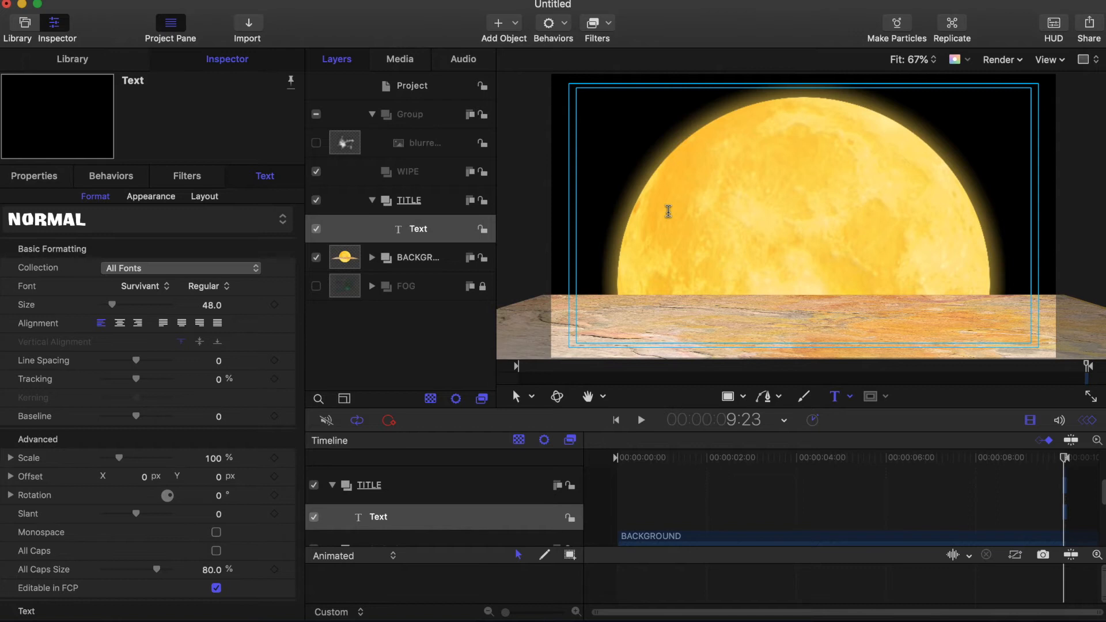
pyautogui.write('NIGHT OF THE LIVING DEAD')
pyautogui.click(120, 323)
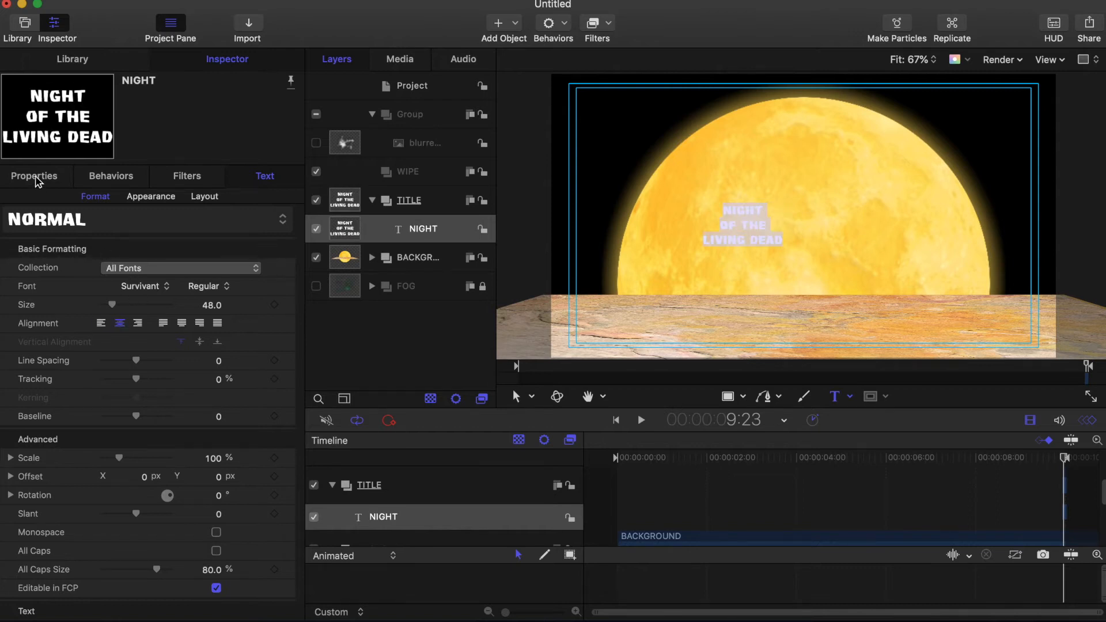
pyautogui.click(34, 179)
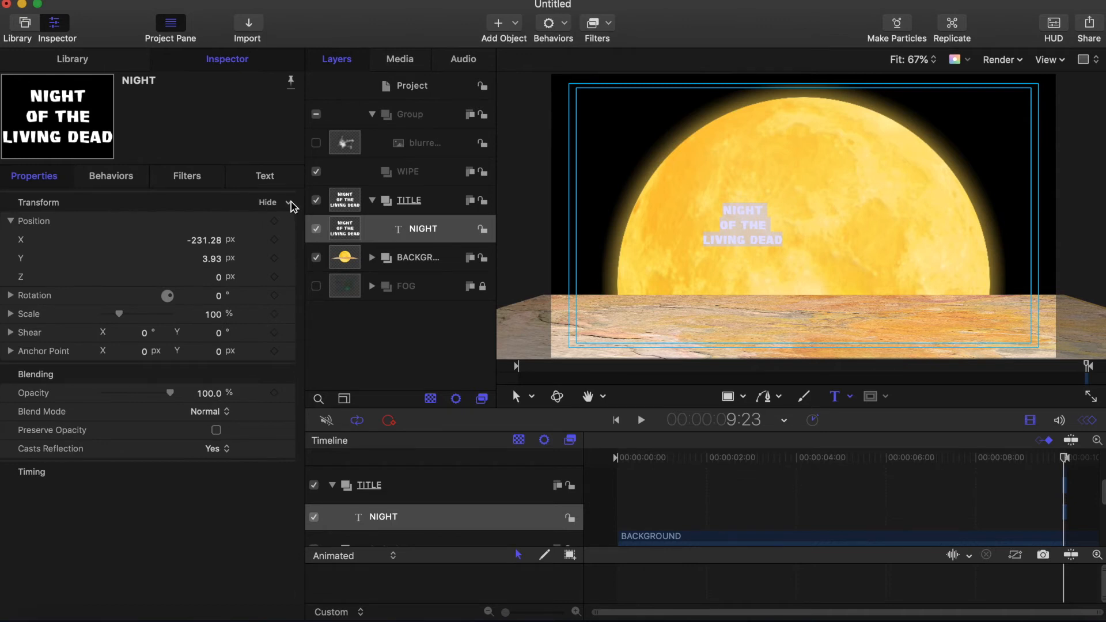
pyautogui.click(291, 204)
pyautogui.click(323, 209)
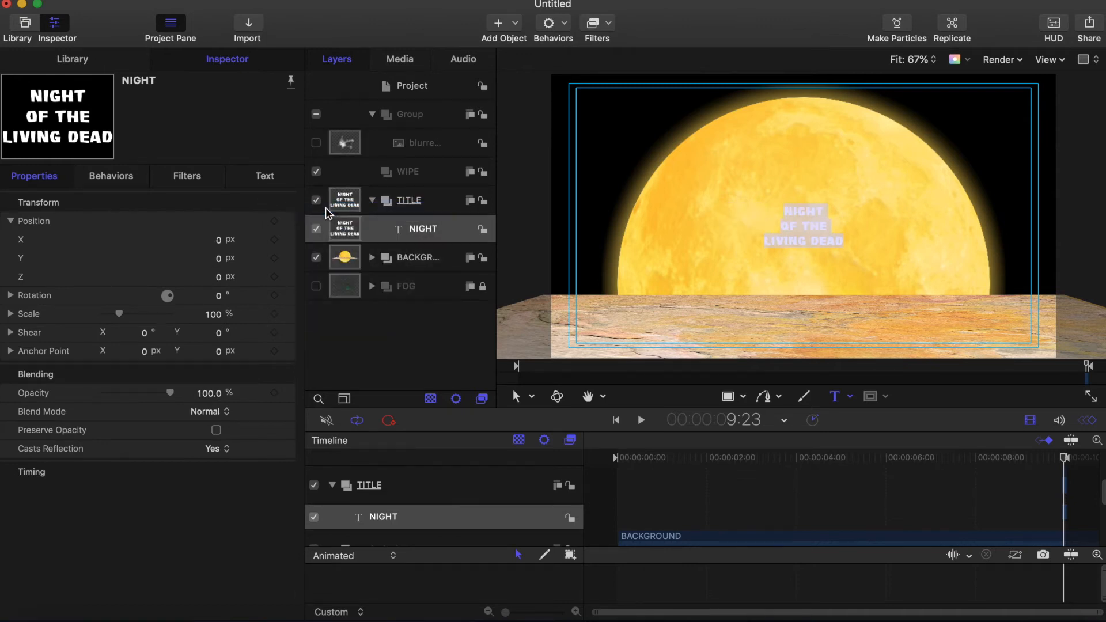
# Step: Set the title size to 200, shrink OF THE, put DEAD on its own line, and raise the anchor point
pyautogui.click(263, 178)
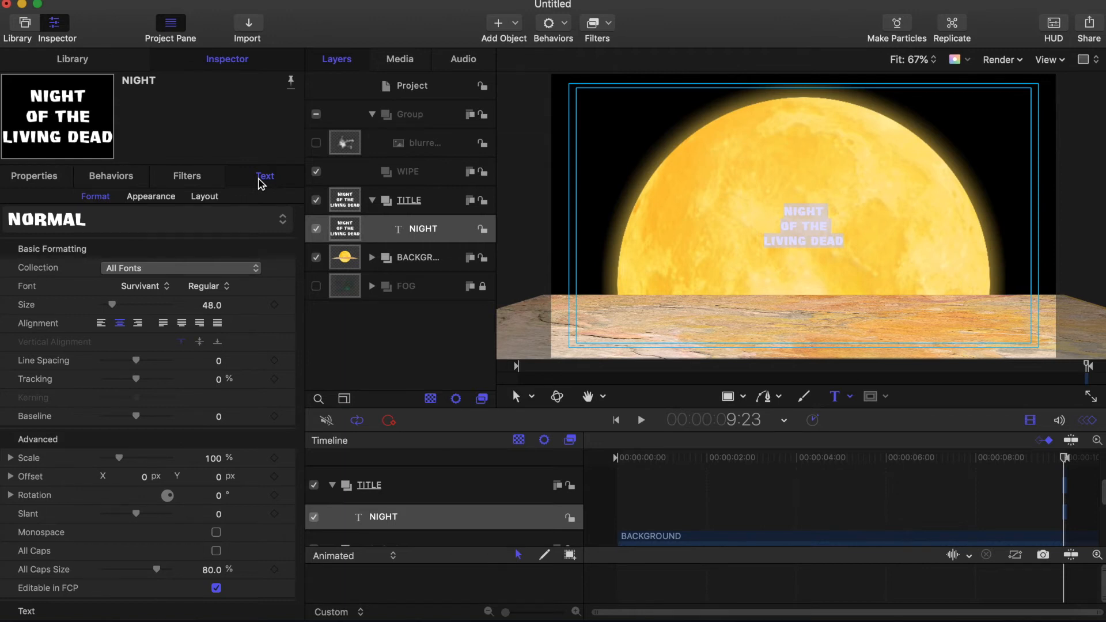
pyautogui.moveTo(112, 305); pyautogui.dragTo(148, 306)
pyautogui.moveTo(713, 259); pyautogui.dragTo(907, 259)
pyautogui.moveTo(148, 305); pyautogui.dragTo(120, 305)
pyautogui.click(833, 281)
pyautogui.press('Return')
pyautogui.press('super+a')
pyautogui.click(517, 396)
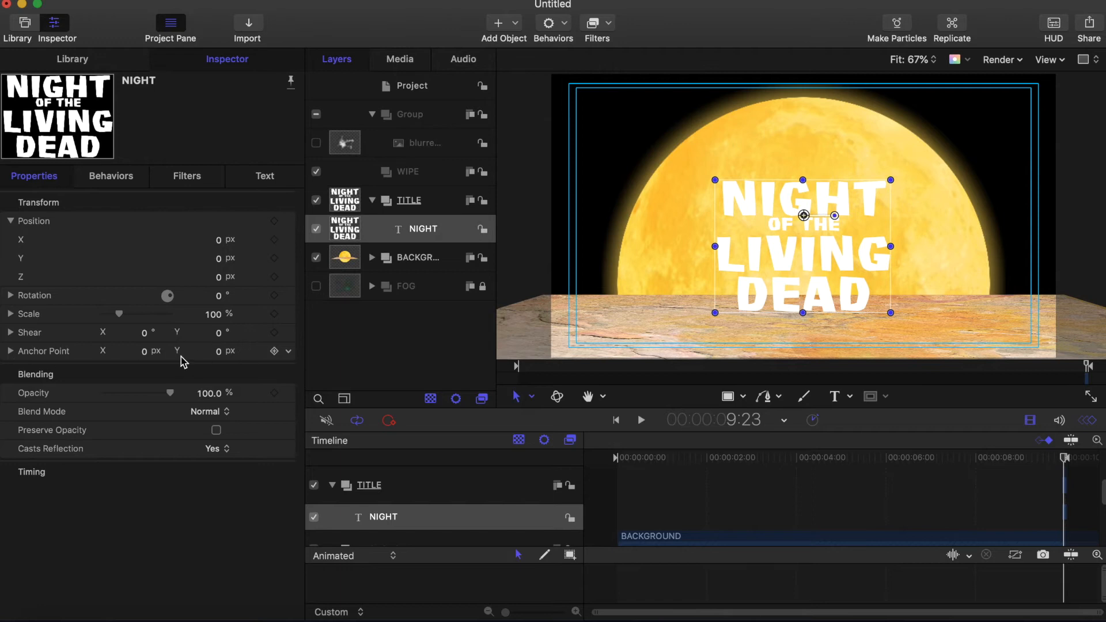
pyautogui.moveTo(220, 357); pyautogui.dragTo(157, 356)
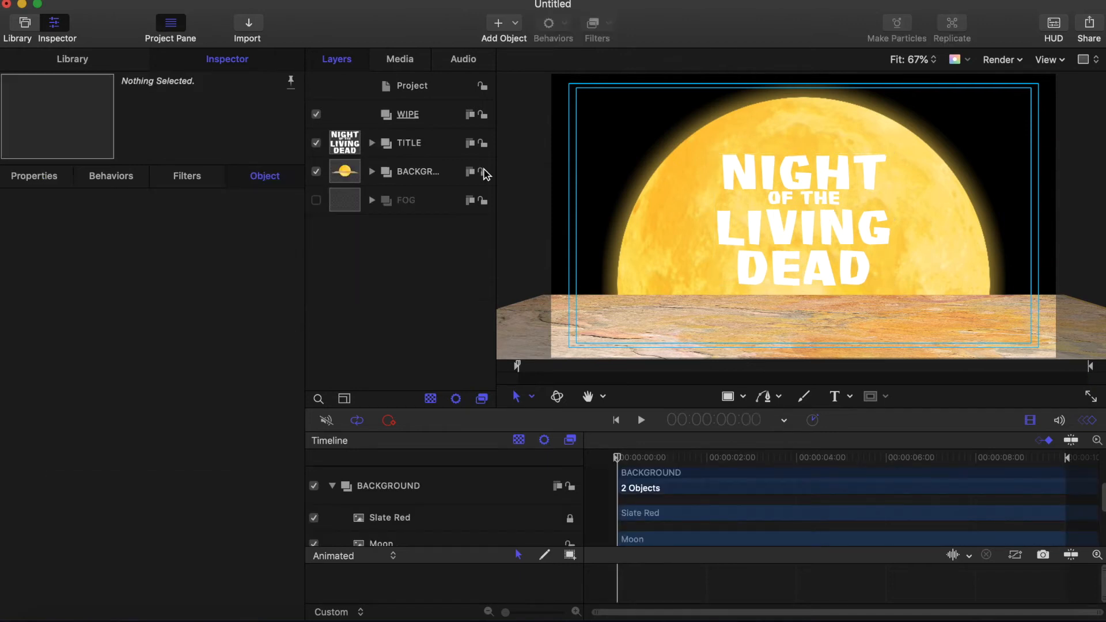
# Step: Expand BACKGROUND and add a Light, accepting the switch of the groups to 3D
pyautogui.click(444, 176)
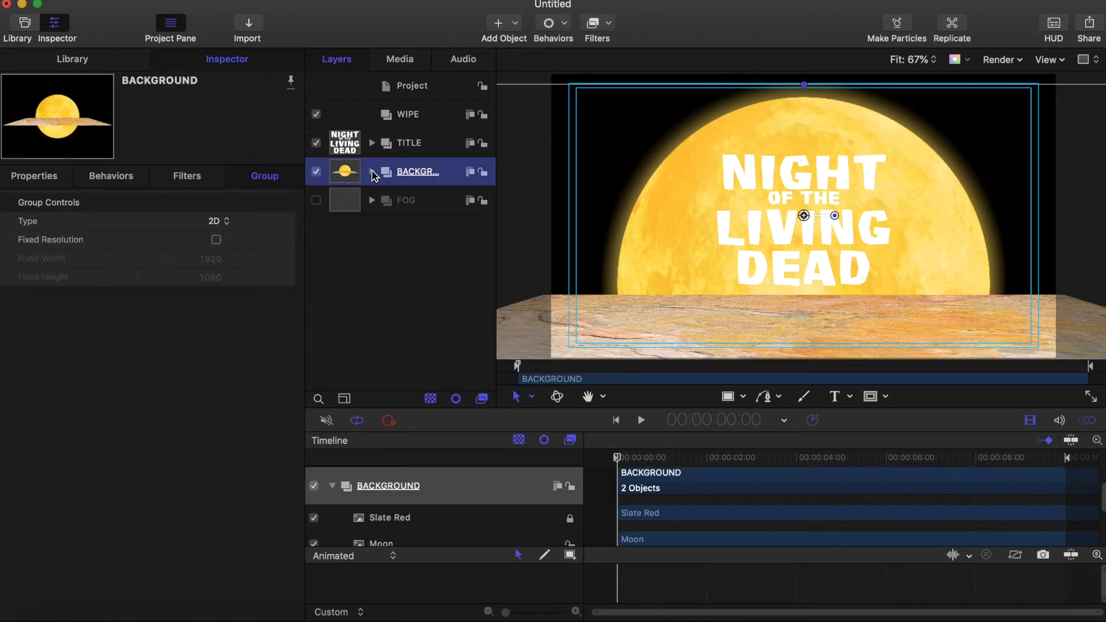
pyautogui.click(371, 172)
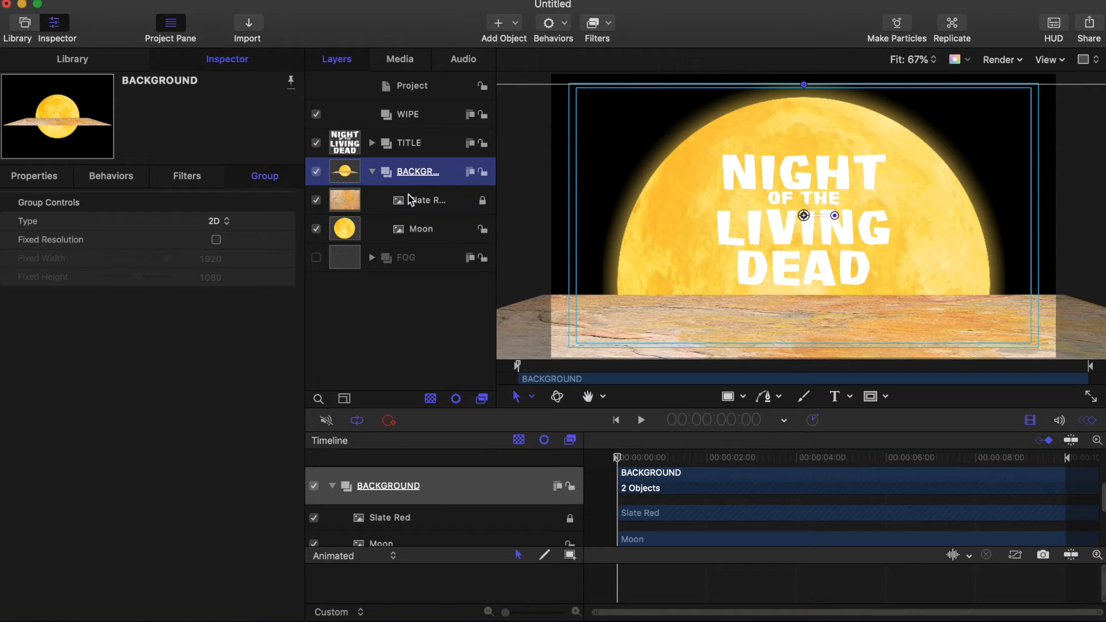
pyautogui.click(499, 24)
pyautogui.click(530, 84)
pyautogui.click(677, 141)
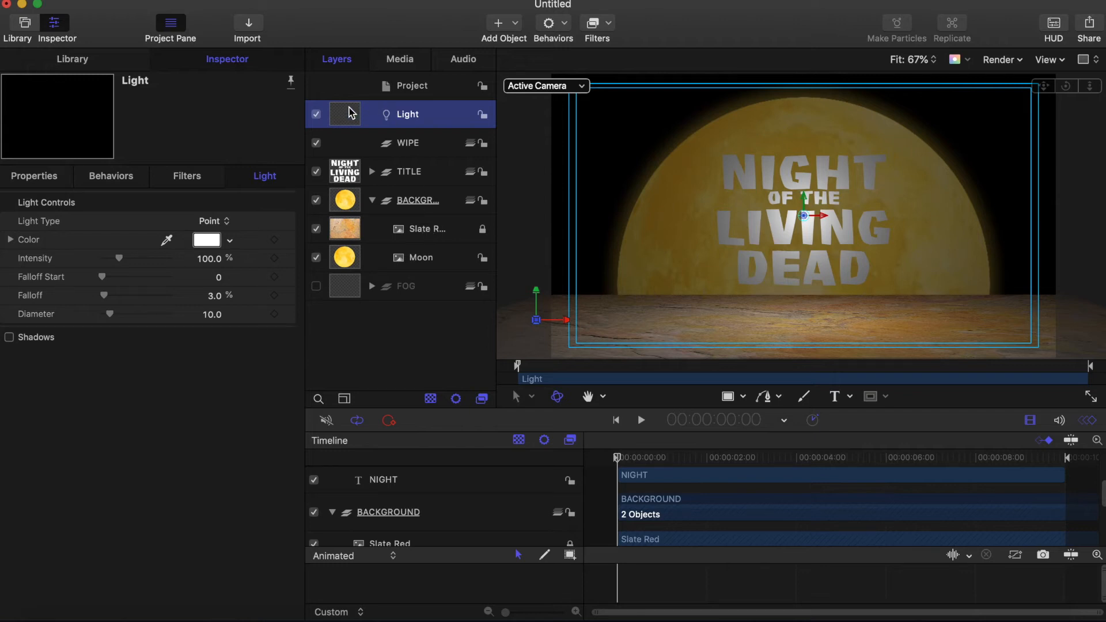
# Step: Move the Light into the BACKGROUND group and make it a Spot light
pyautogui.moveTo(350, 113); pyautogui.dragTo(419, 205)
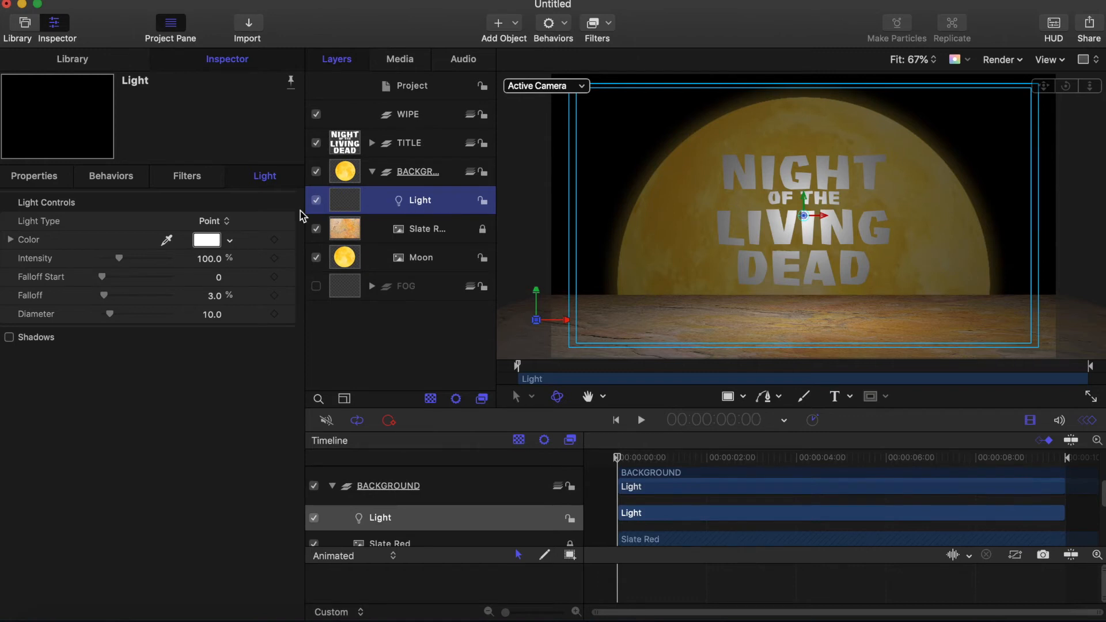
pyautogui.click(226, 226)
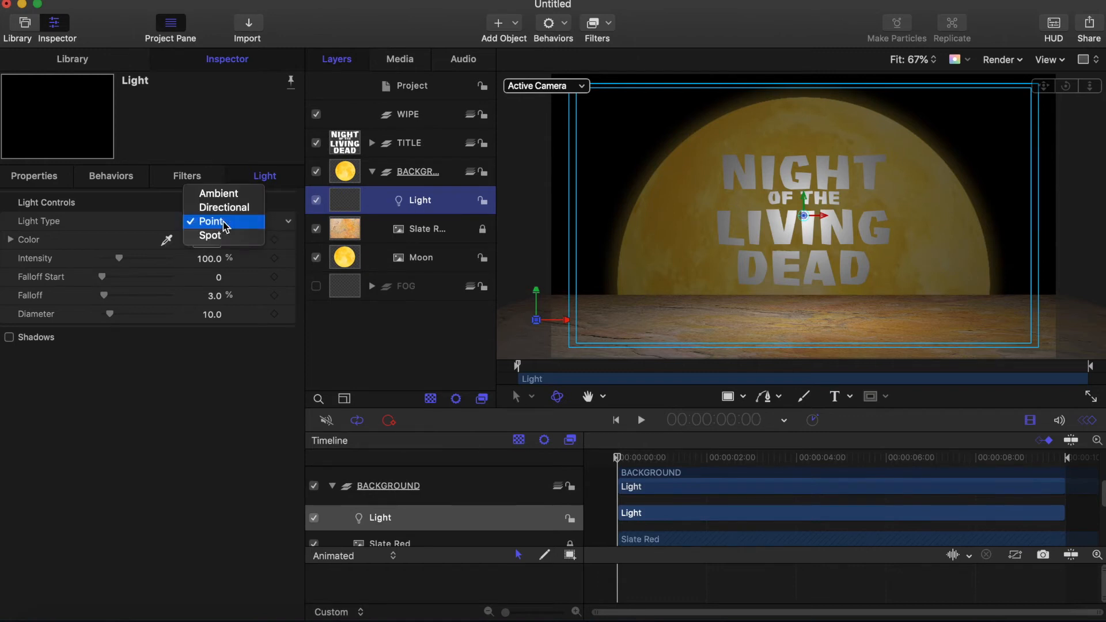
pyautogui.click(221, 237)
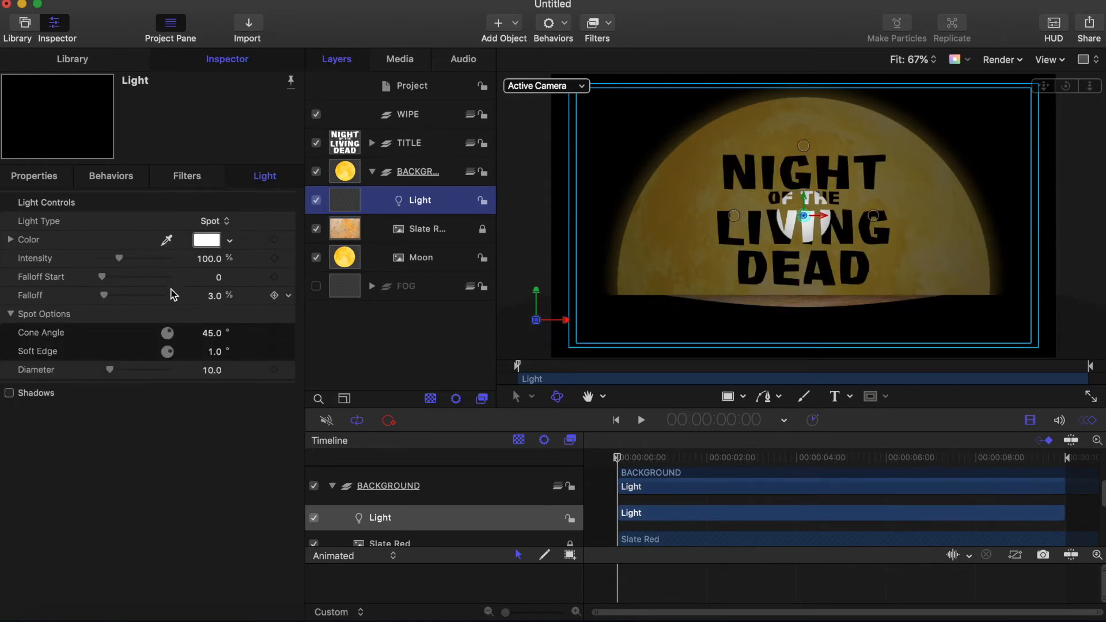
# Step: Give the spotlight a 70° cone angle and a 30° soft edge
pyautogui.click(213, 334)
pyautogui.write('70')
pyautogui.press('Return')
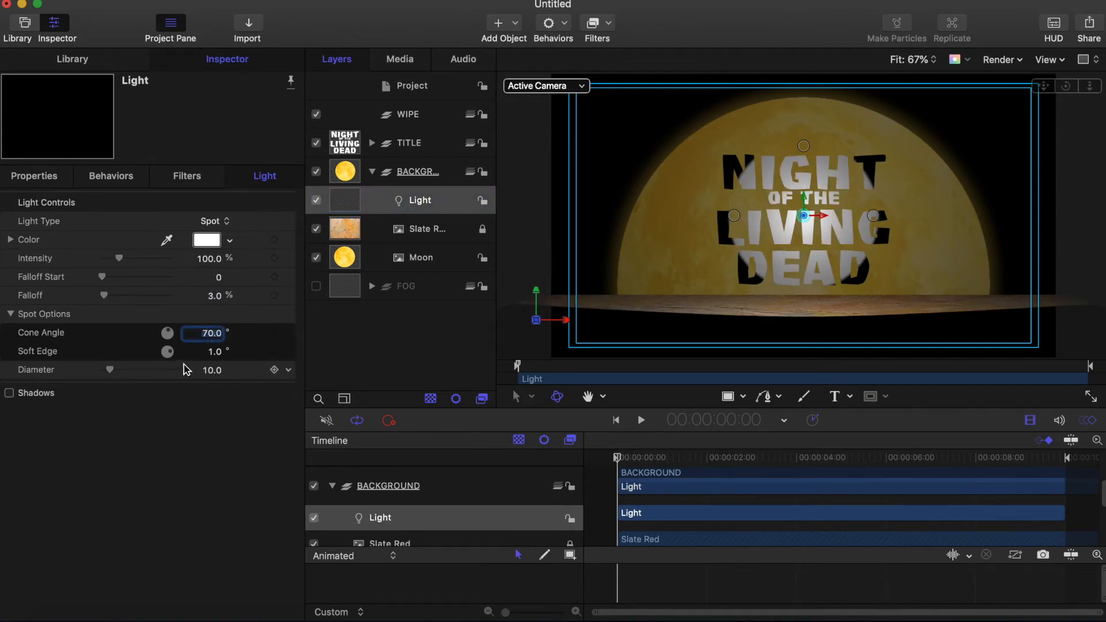
pyautogui.click(215, 351)
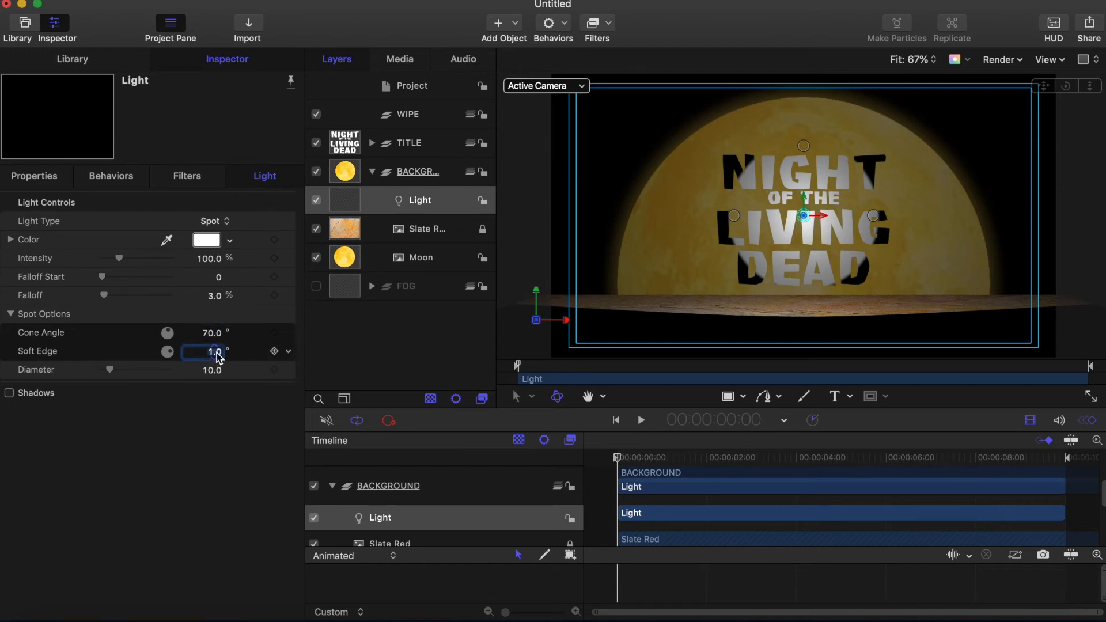
pyautogui.write('30')
pyautogui.press('Return')
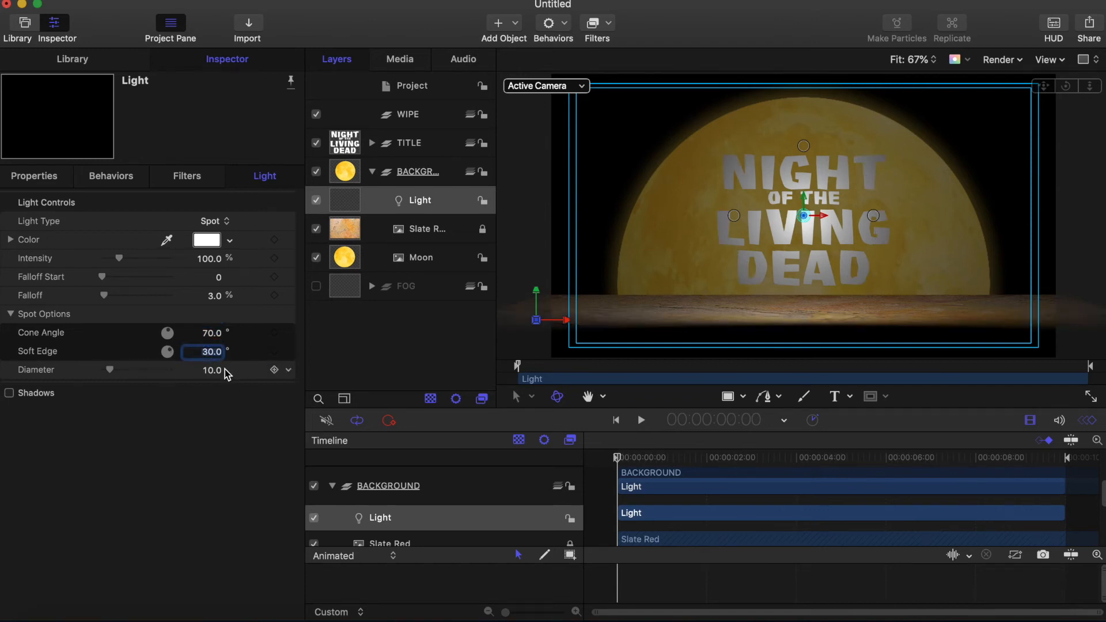
# Step: Turn on shadows for the light with a shadow softness of 40
pyautogui.click(10, 393)
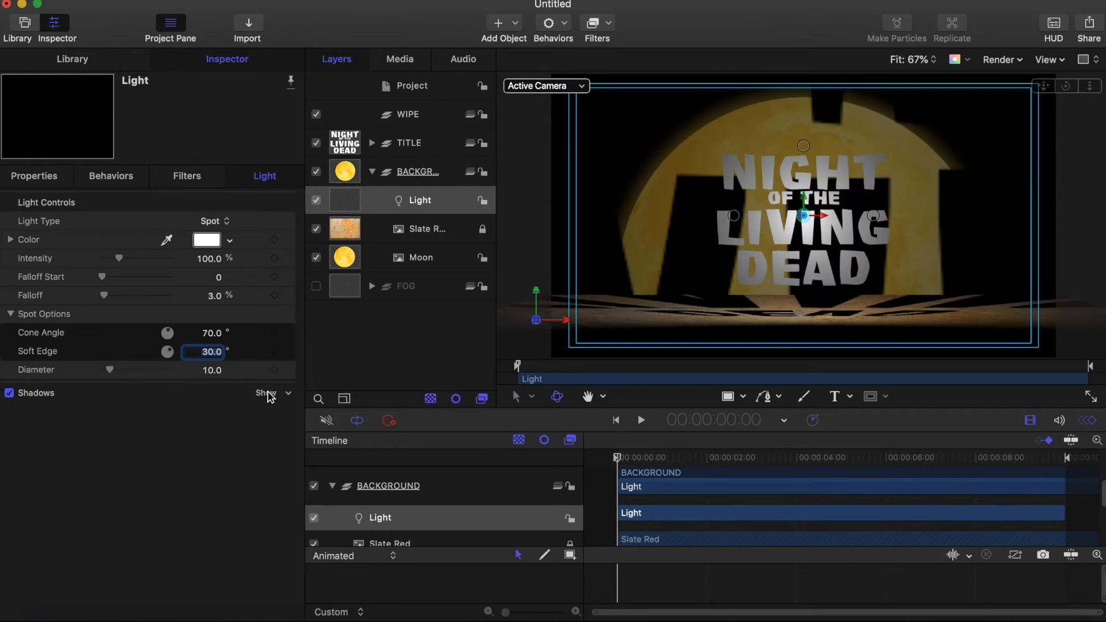
pyautogui.click(266, 393)
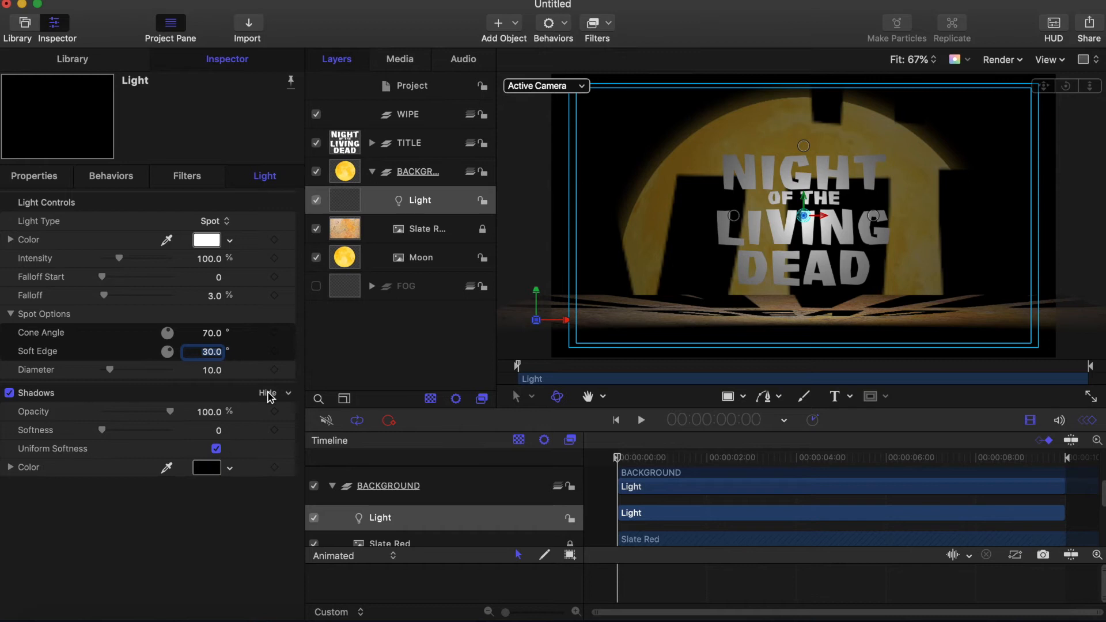
pyautogui.click(219, 431)
pyautogui.write('40')
pyautogui.click(47, 181)
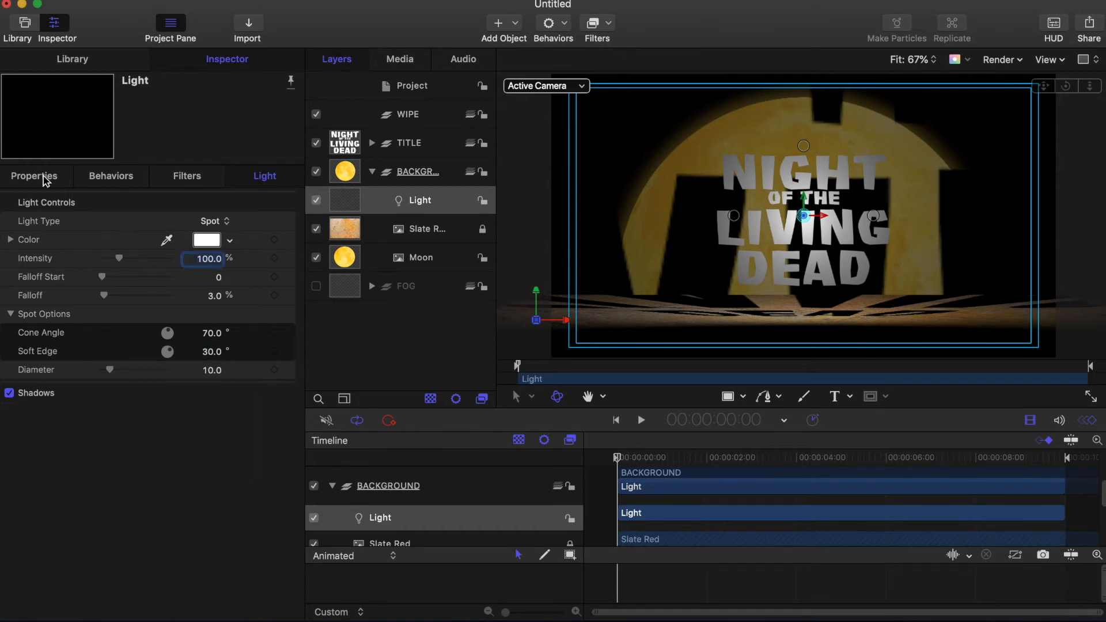
# Step: Make the spotlight Clover green at 400% intensity with Falloff Start 3
pyautogui.click(206, 240)
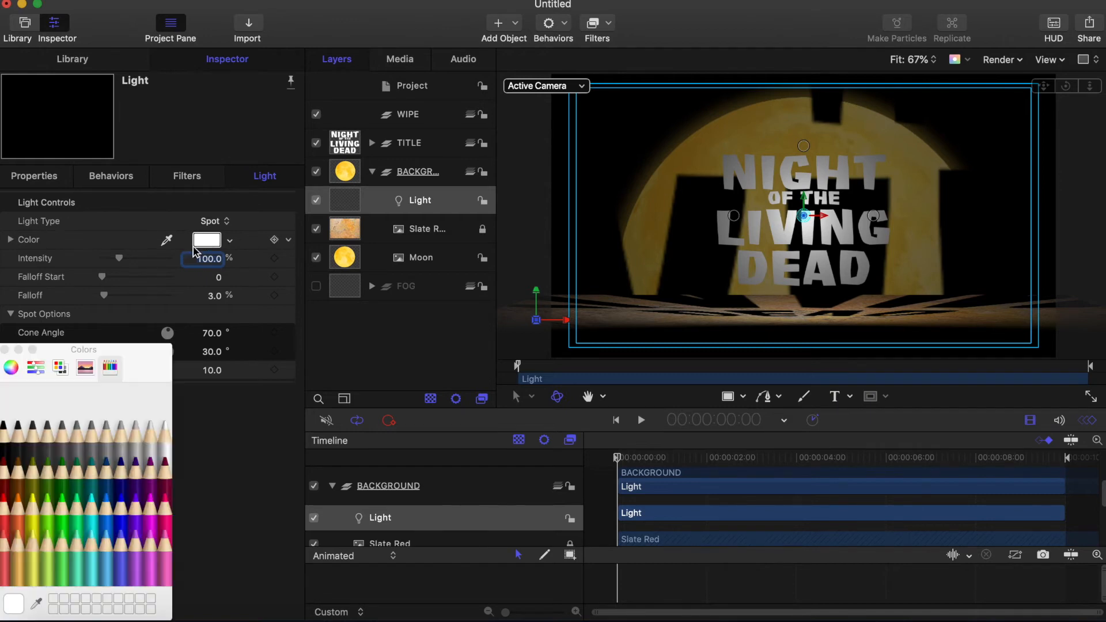
pyautogui.click(63, 467)
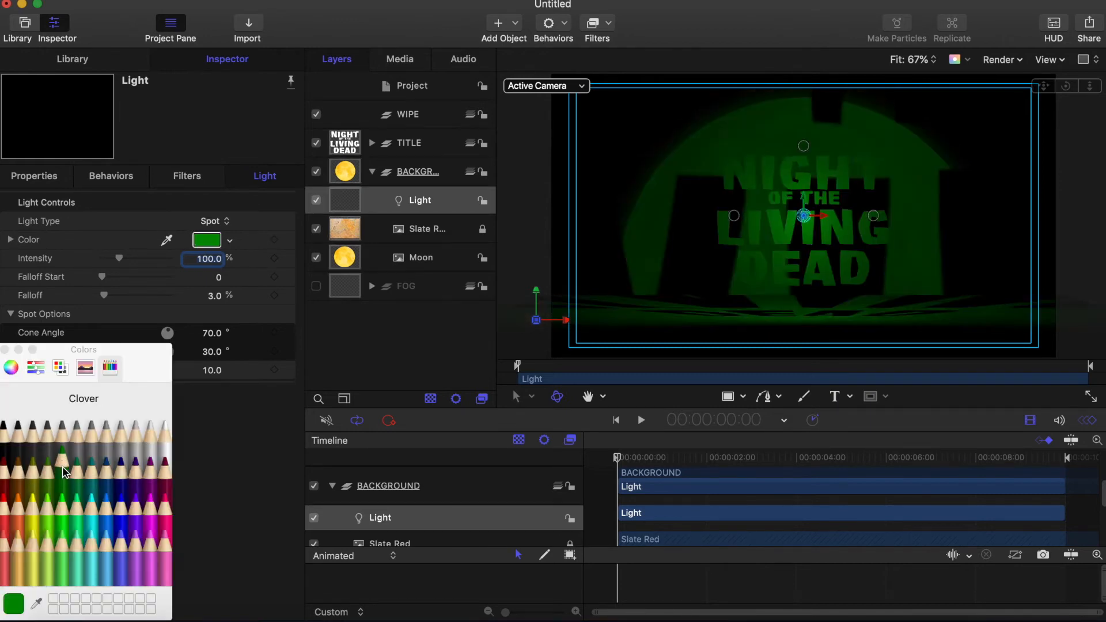
pyautogui.click(5, 350)
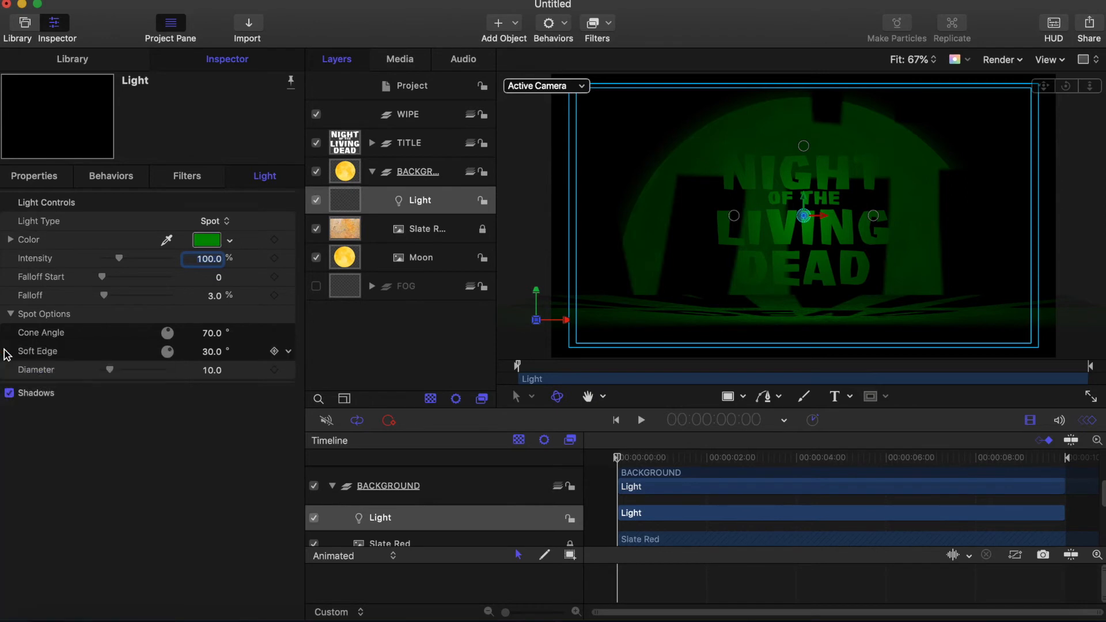
pyautogui.moveTo(122, 262); pyautogui.dragTo(229, 265)
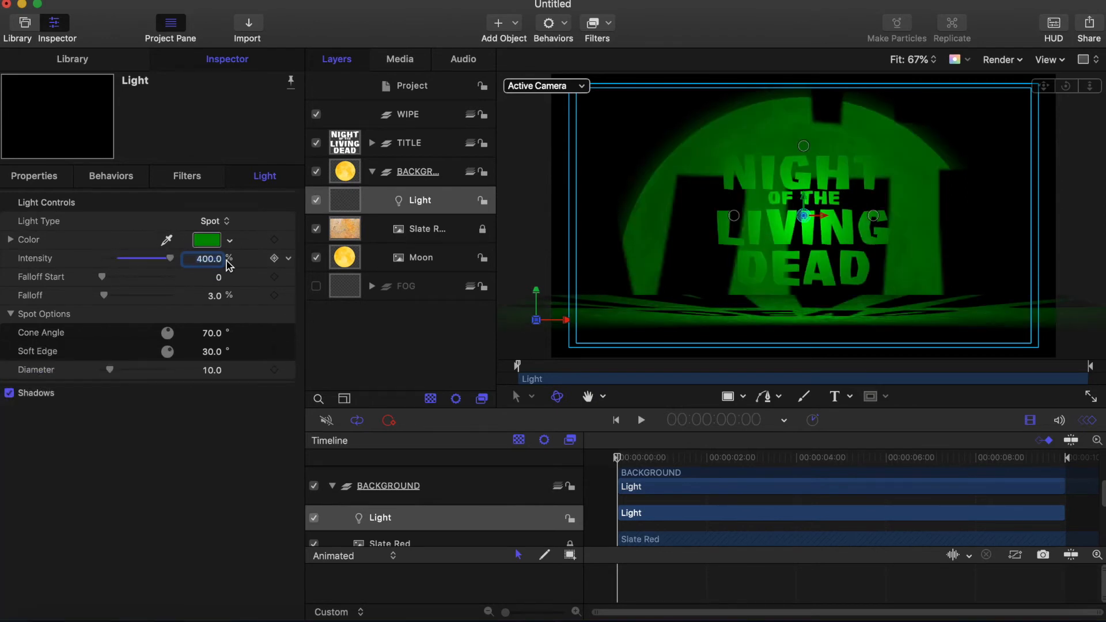
pyautogui.click(219, 279)
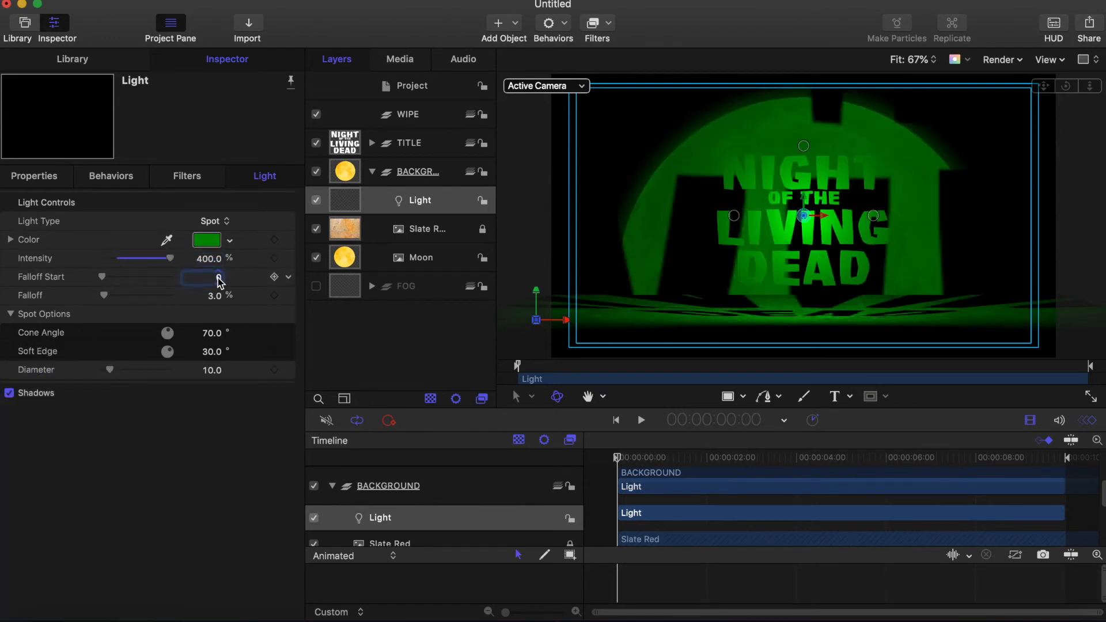
pyautogui.write('3')
pyautogui.press('Return')
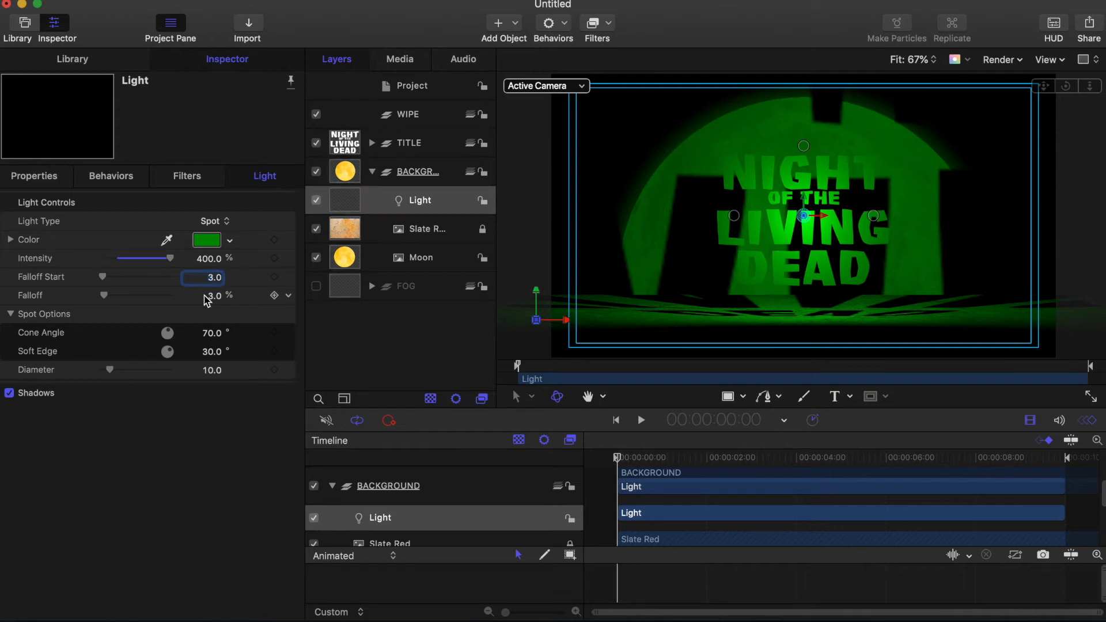
pyautogui.click(41, 182)
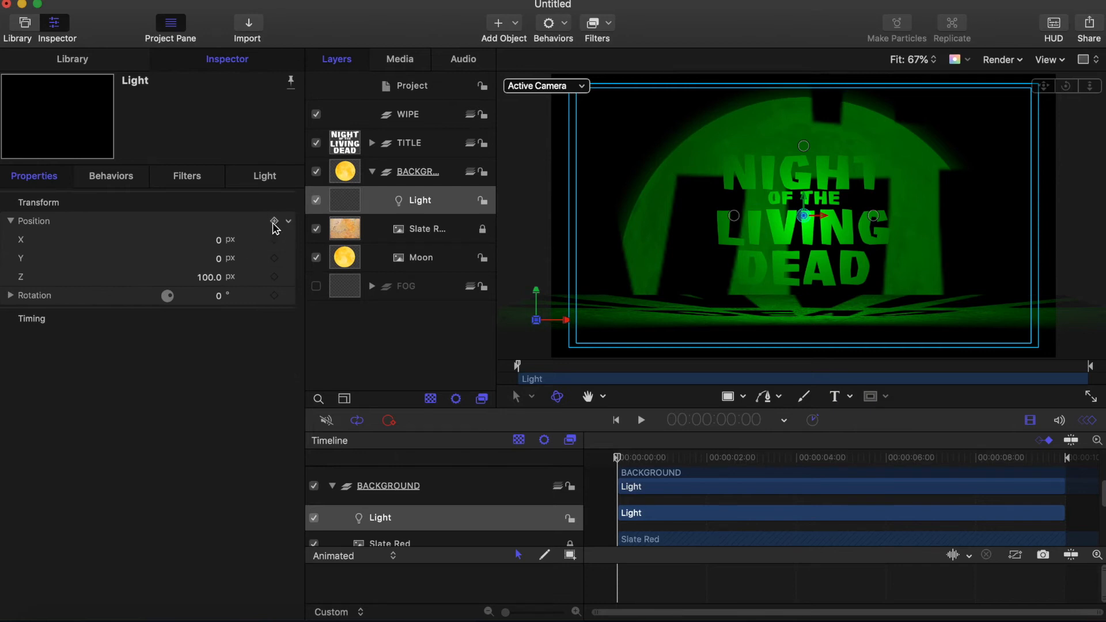
# Step: Push the light back to Z -960, set Y to 325, and tilt it -45° on X
pyautogui.click(210, 278)
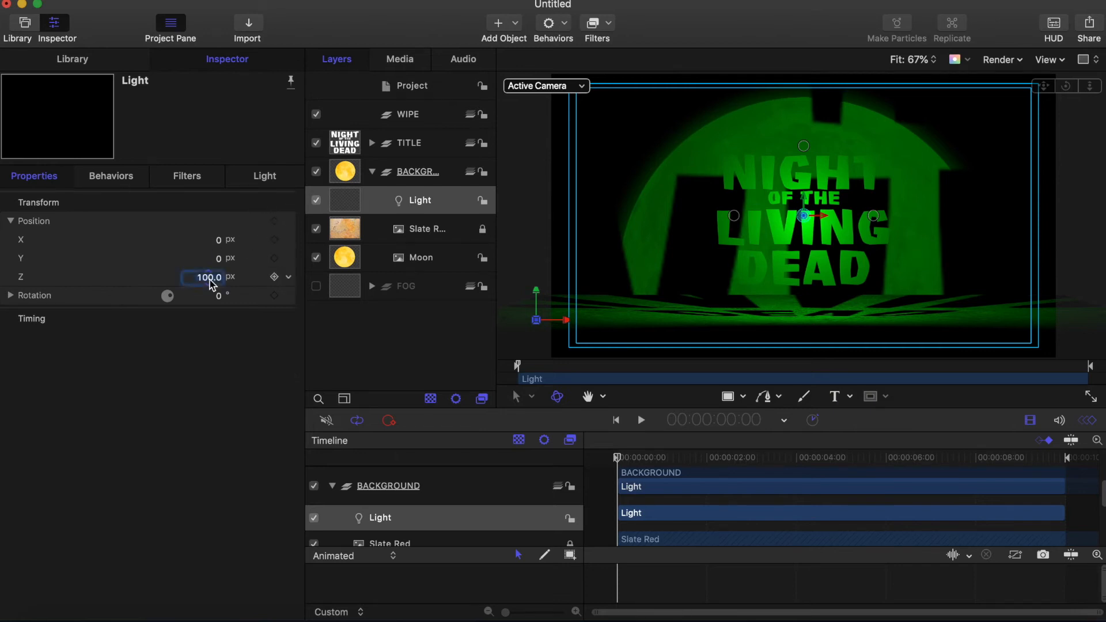
pyautogui.write('-960')
pyautogui.press('Return')
pyautogui.click(220, 258)
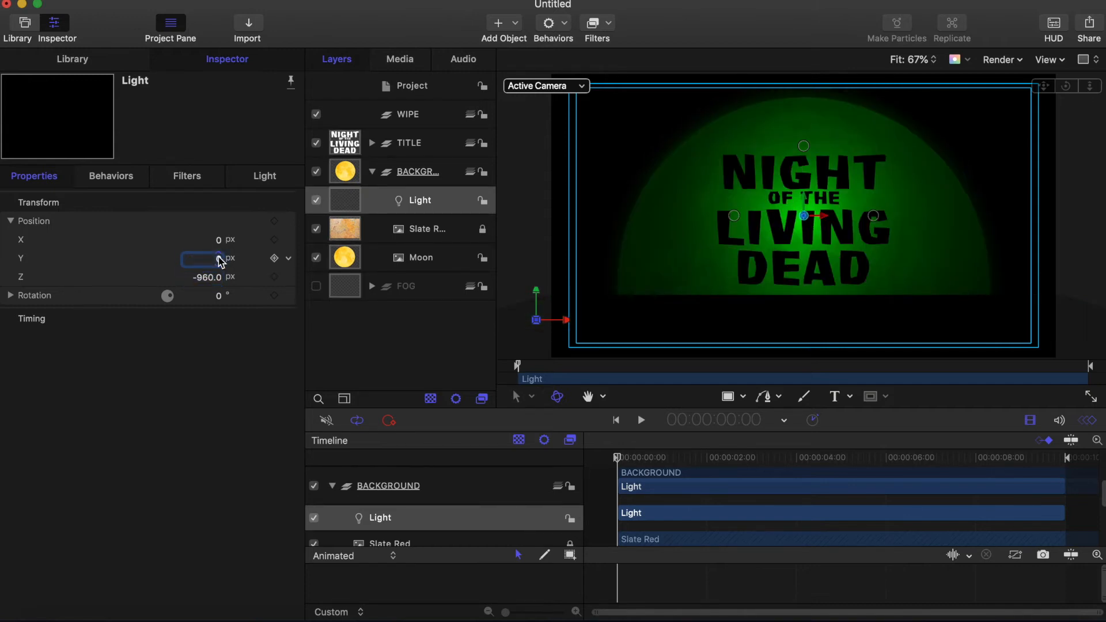
pyautogui.press('Return')
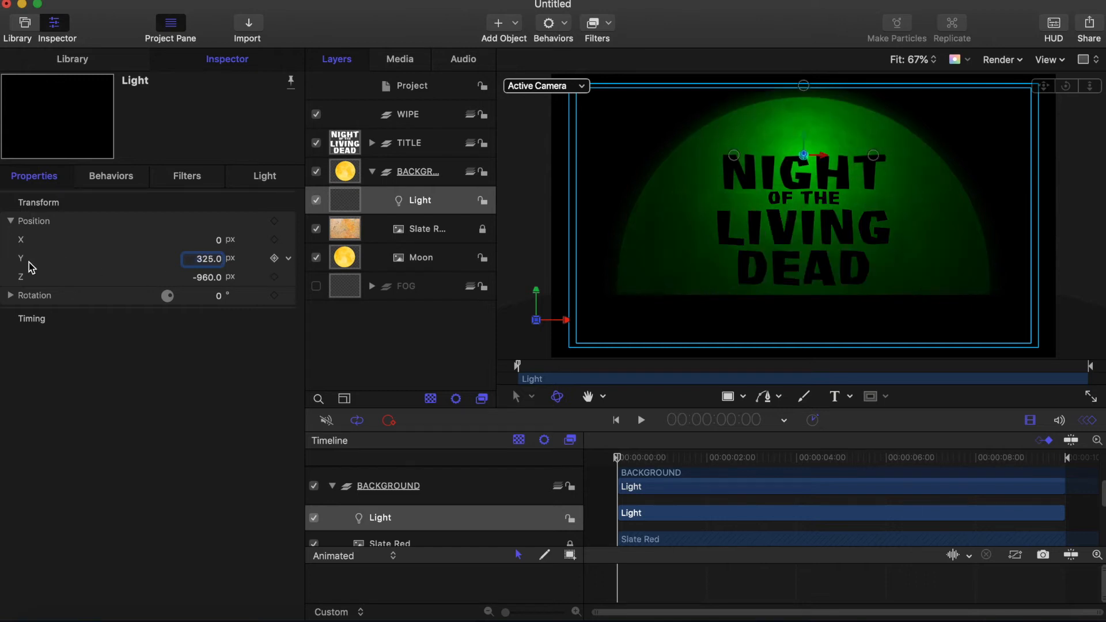
pyautogui.click(11, 295)
pyautogui.click(217, 315)
pyautogui.write('-45')
pyautogui.press('Return')
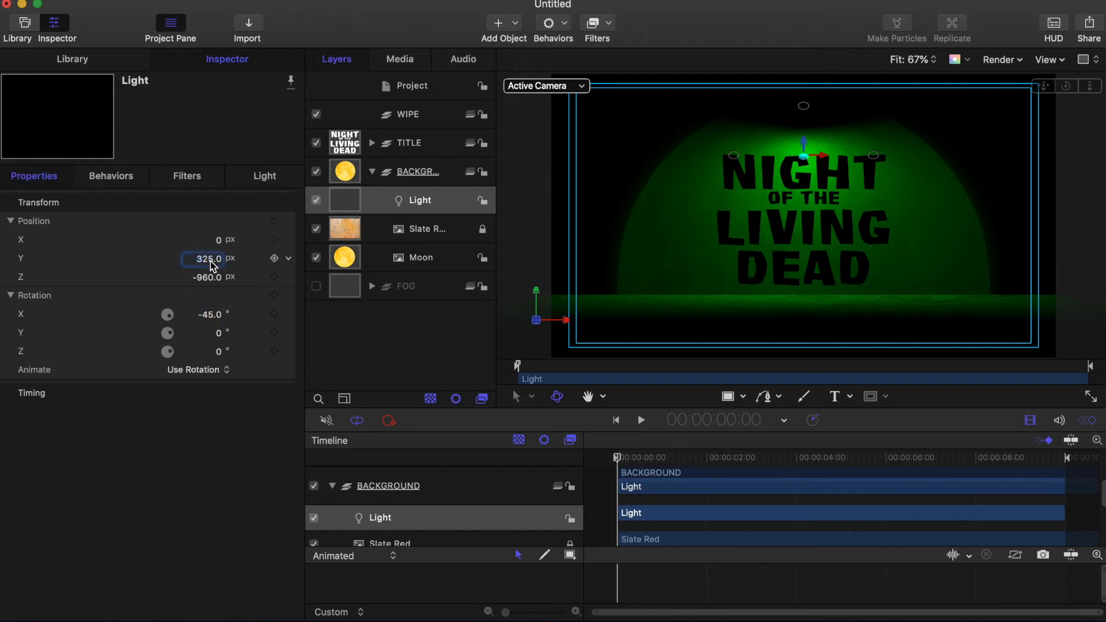
# Step: Raise the light to Y 575 so it shines down over the title
pyautogui.moveTo(210, 265); pyautogui.dragTo(207, 263)
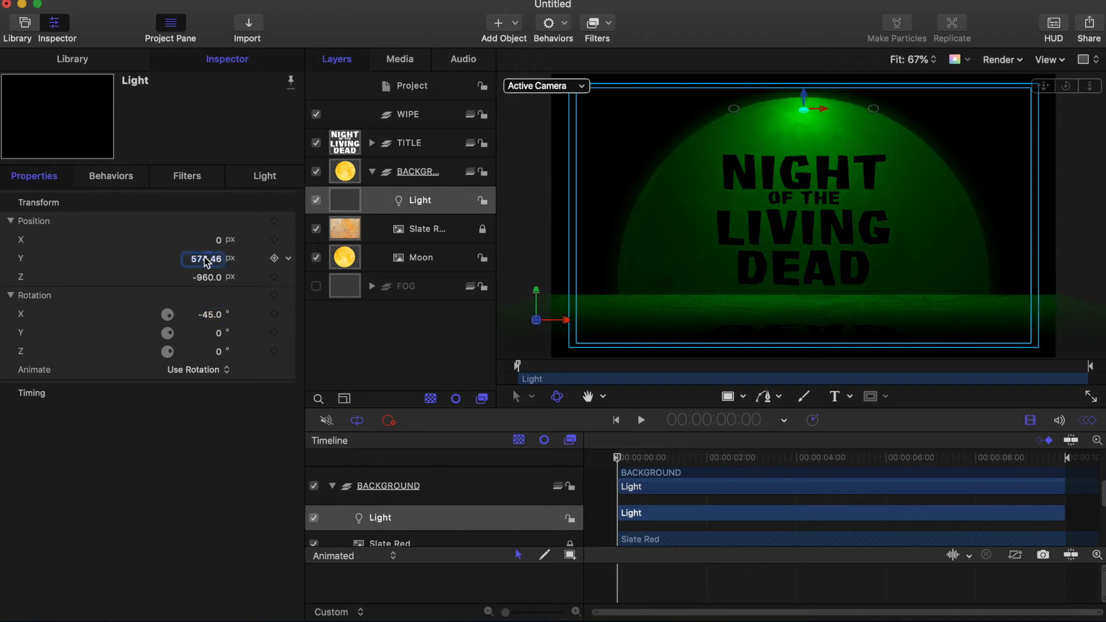
pyautogui.click(205, 259)
pyautogui.write('575')
pyautogui.press('Return')
pyautogui.click(442, 148)
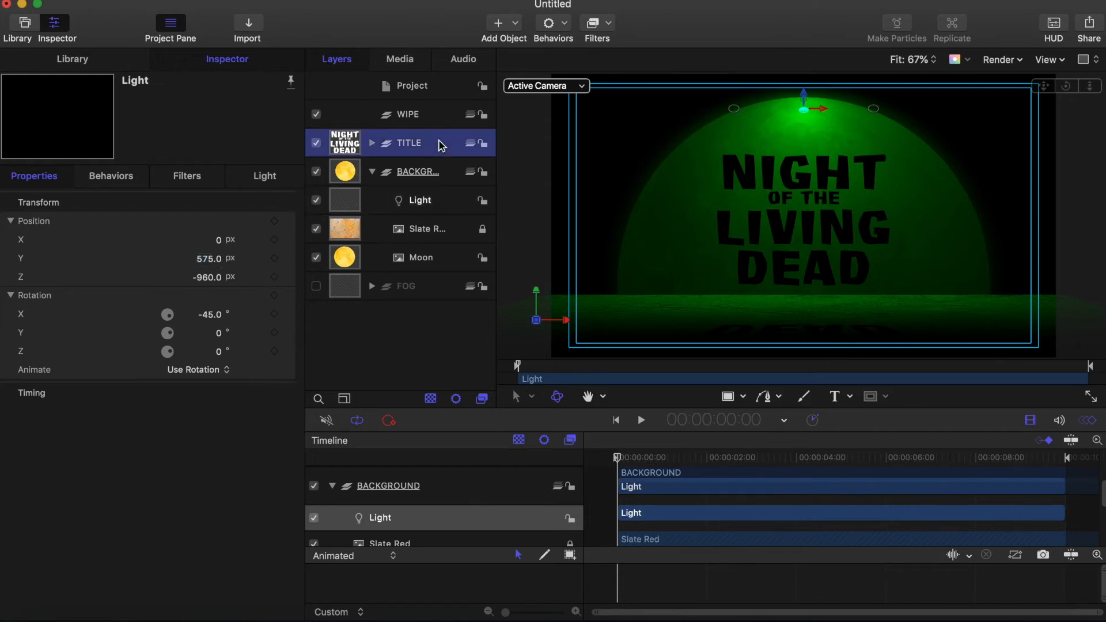
# Step: Add a Camera to the project, then orbit the view and undo it to face the title
pyautogui.click(372, 143)
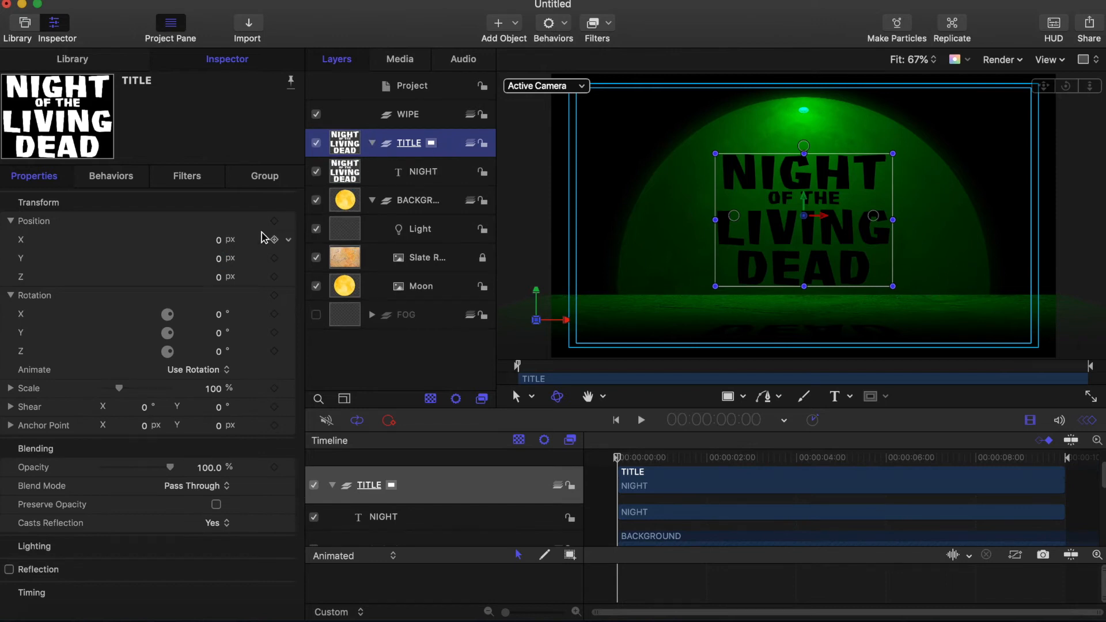
pyautogui.click(347, 173)
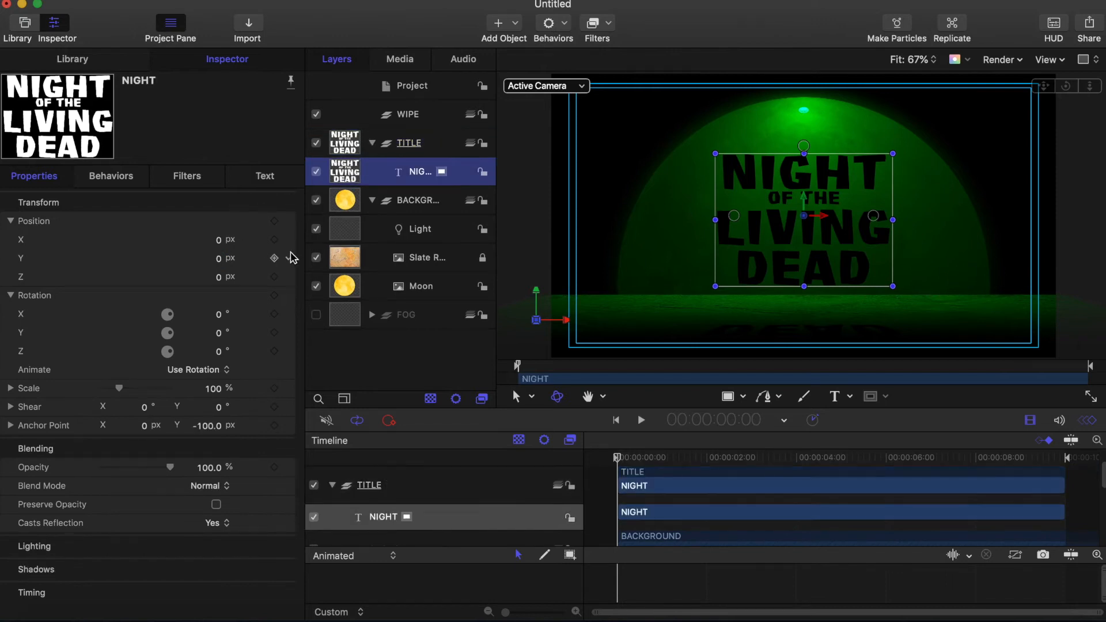
pyautogui.click(219, 258)
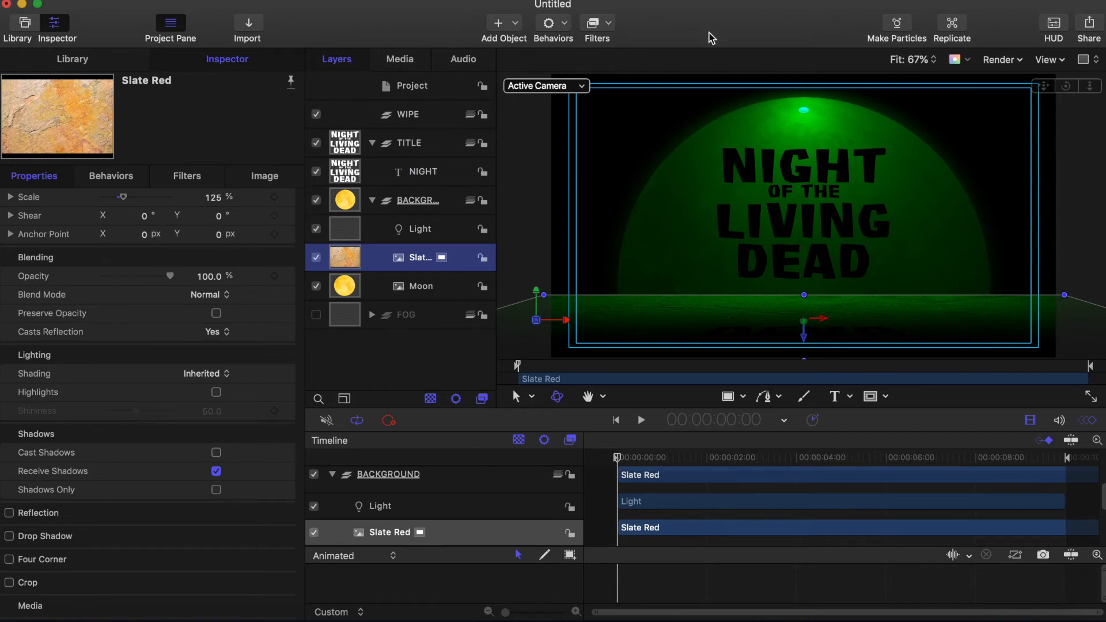
pyautogui.click(500, 24)
pyautogui.click(509, 70)
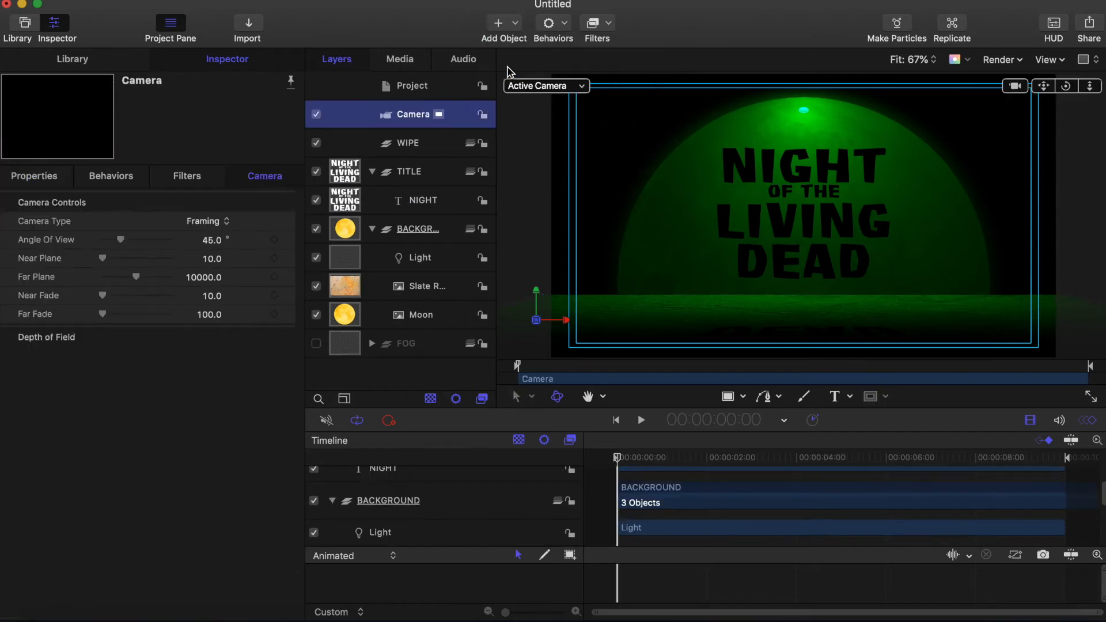
pyautogui.moveTo(1066, 86); pyautogui.dragTo(1025, 109)
pyautogui.press('super+z')
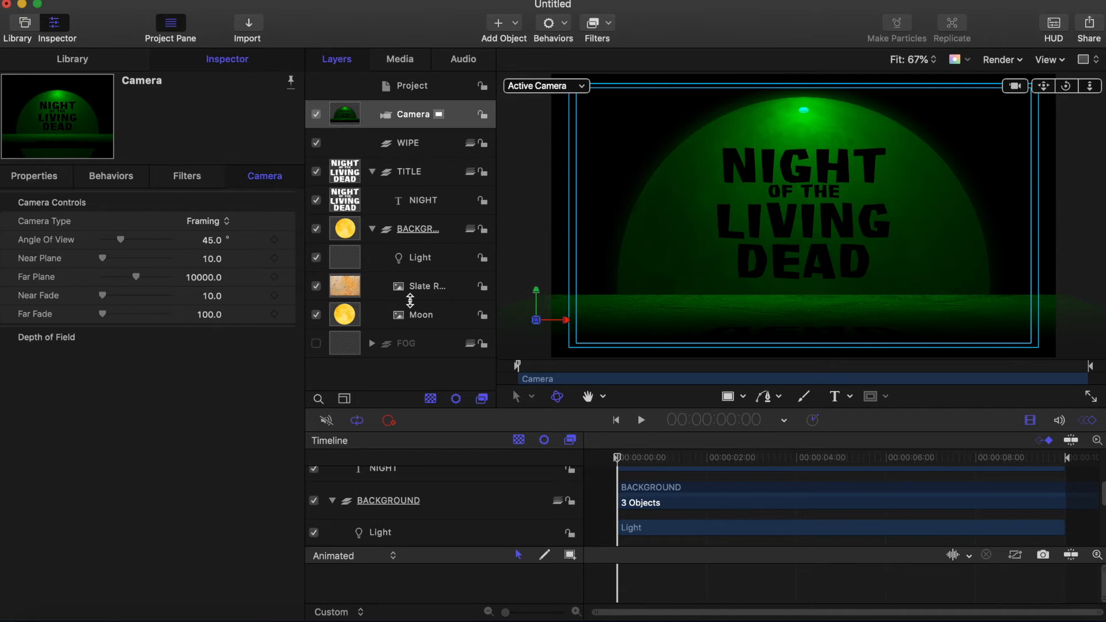
# Step: Lock the FOG and BACKGROUND groups and collapse BACKGROUND and TITLE
pyautogui.click(483, 343)
pyautogui.click(483, 230)
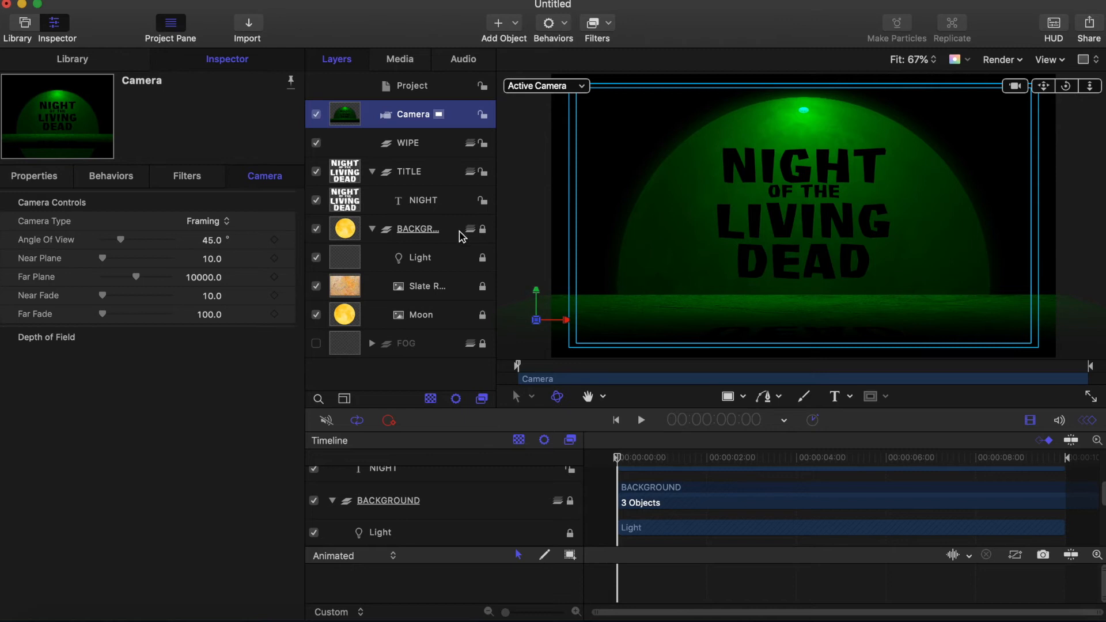
pyautogui.click(372, 230)
pyautogui.click(372, 171)
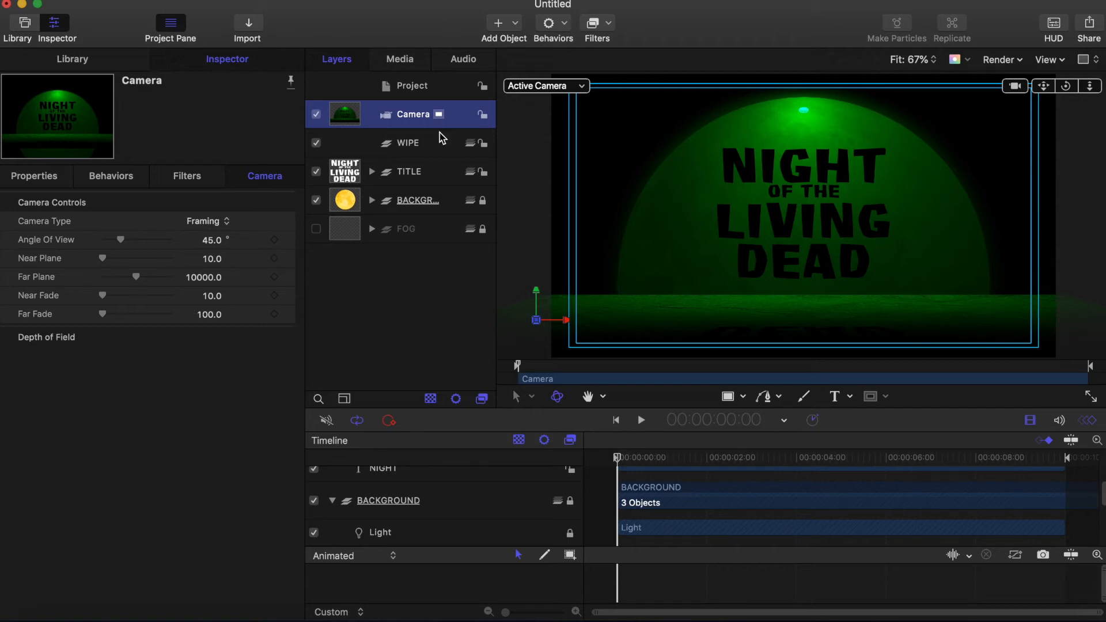
pyautogui.click(431, 150)
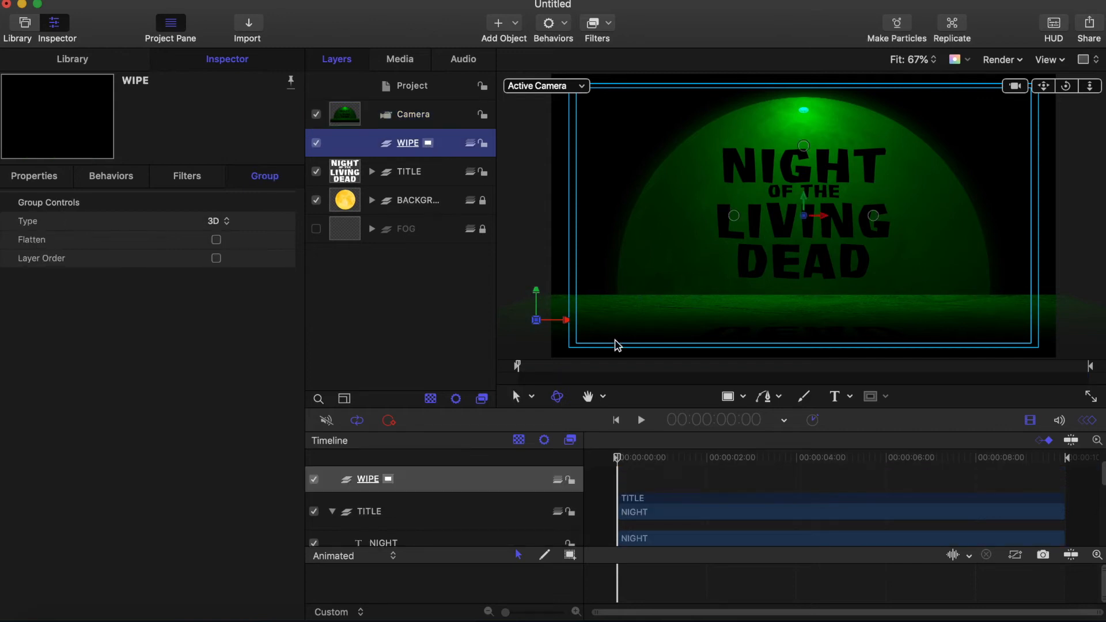
# Step: Draw a rectangle over the upper frame in WIPE and set its Lighting Shading to Off
pyautogui.click(728, 397)
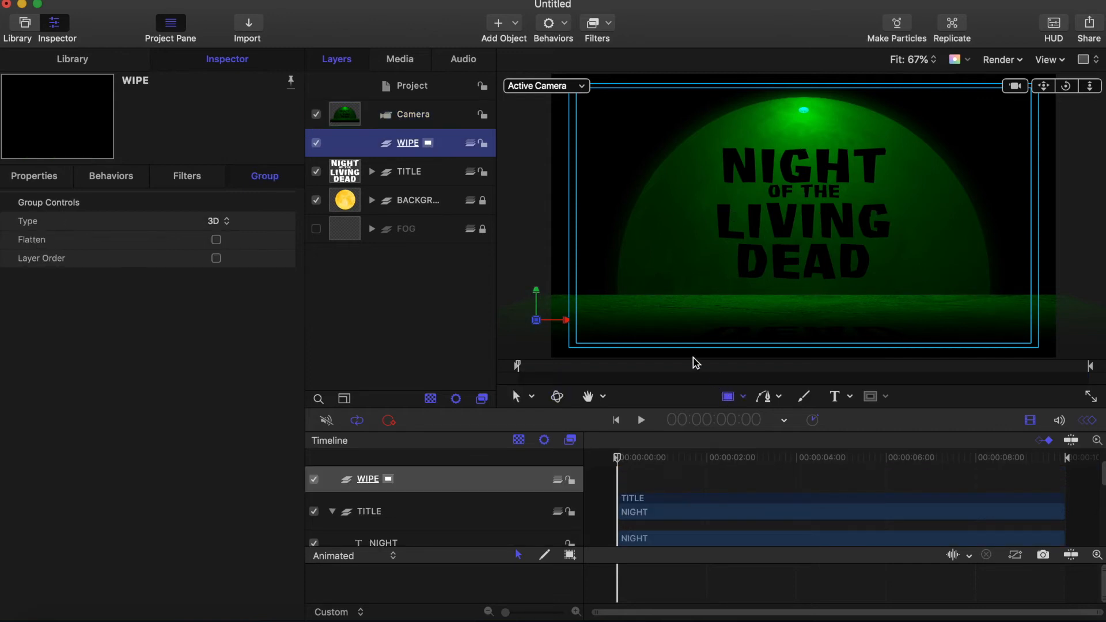
pyautogui.moveTo(647, 102); pyautogui.dragTo(914, 245)
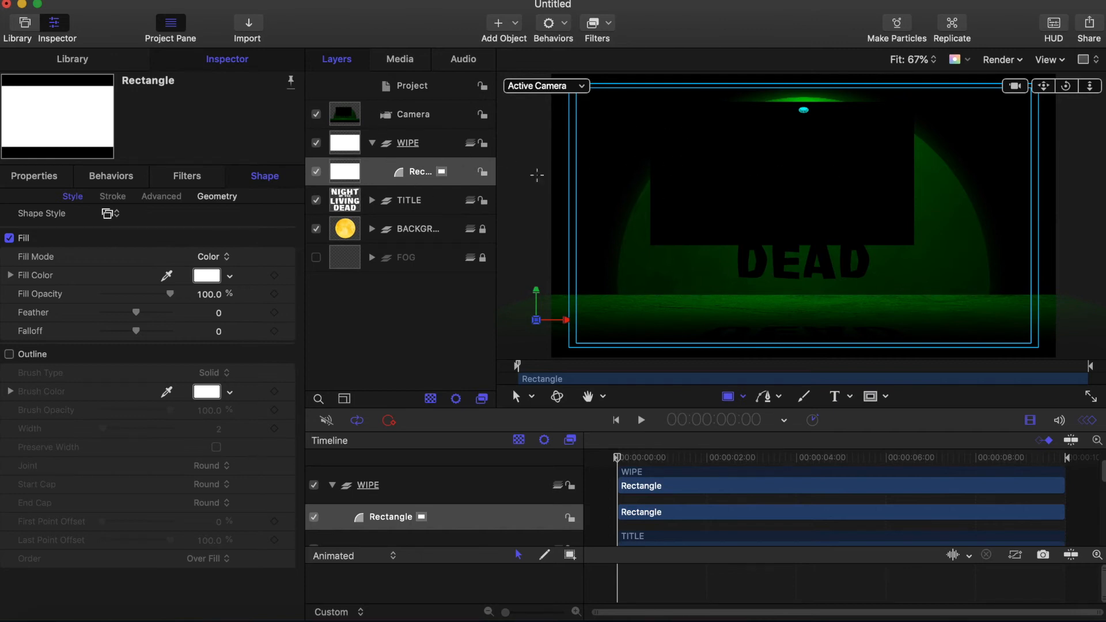
pyautogui.click(43, 184)
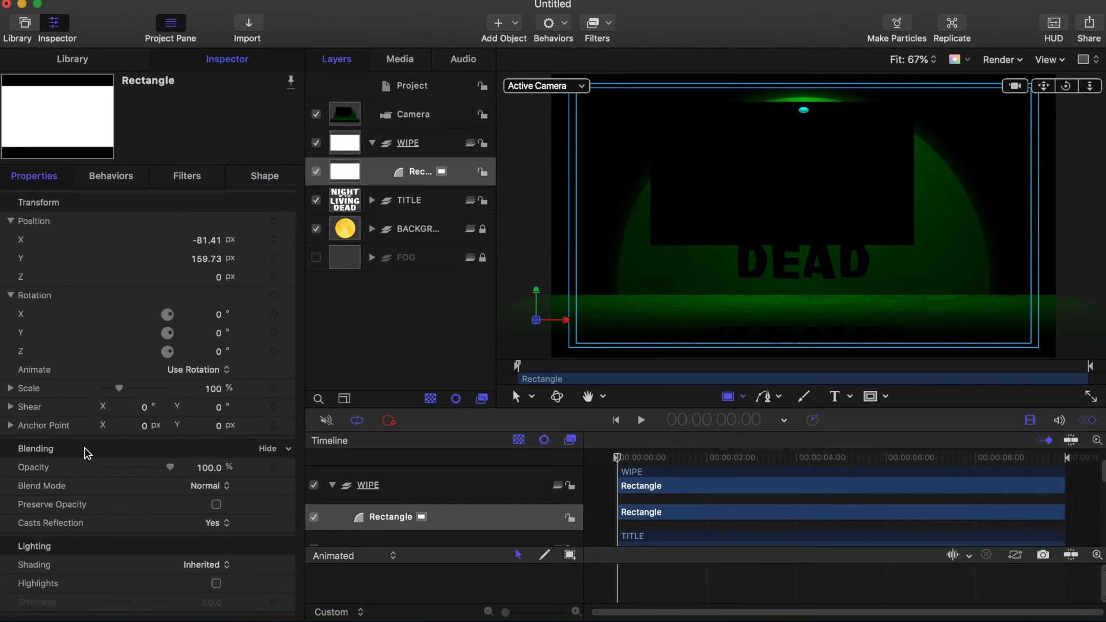
pyautogui.scroll(-5, 185, 507)
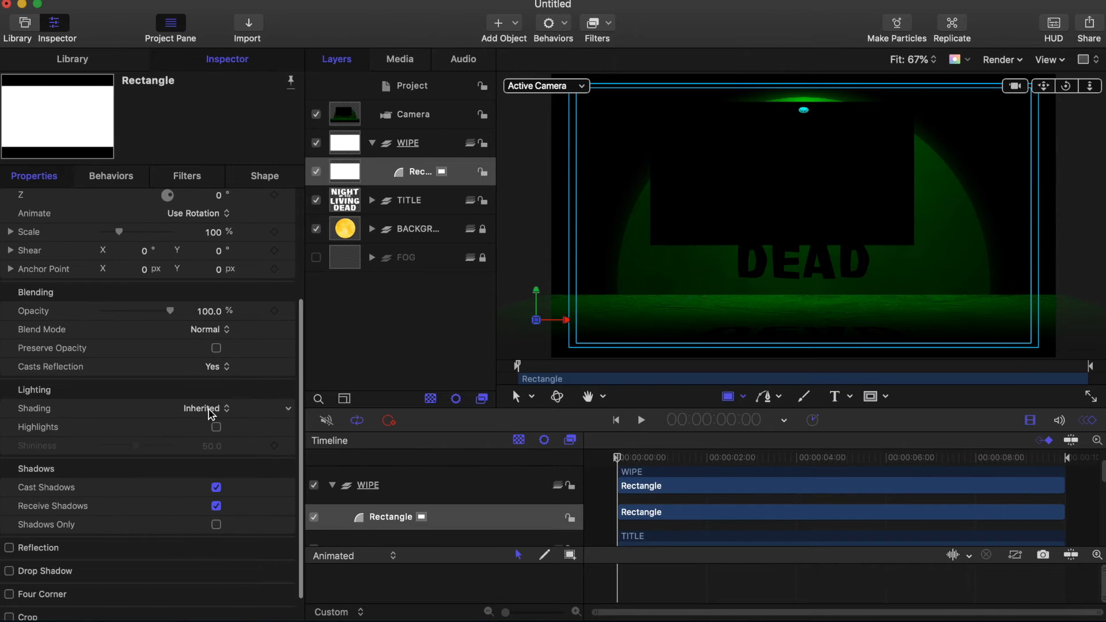
pyautogui.click(213, 412)
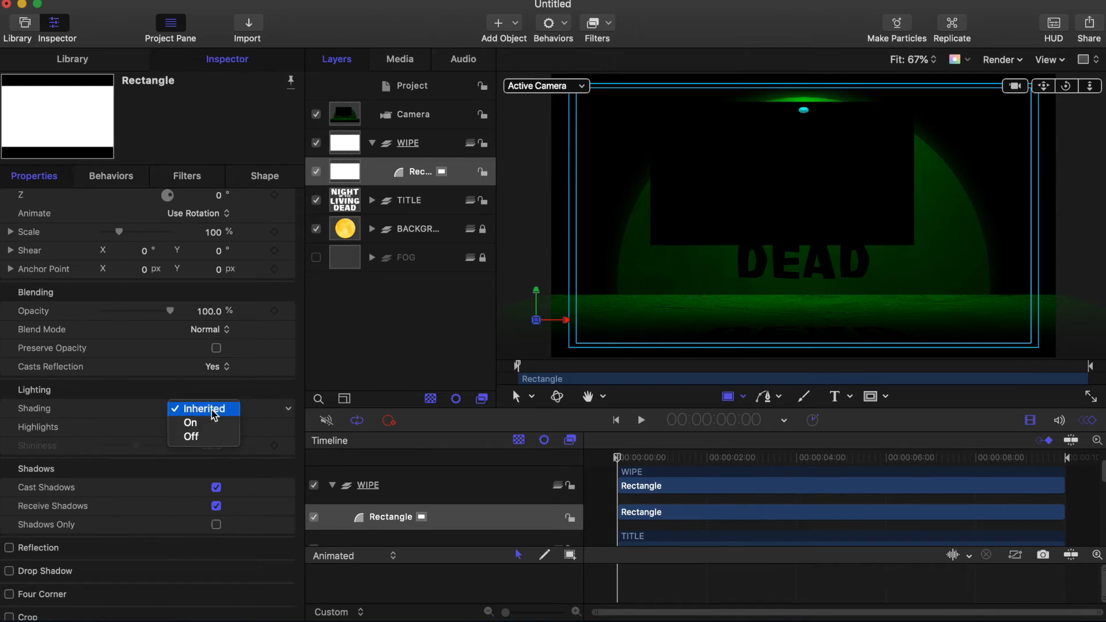
pyautogui.click(207, 439)
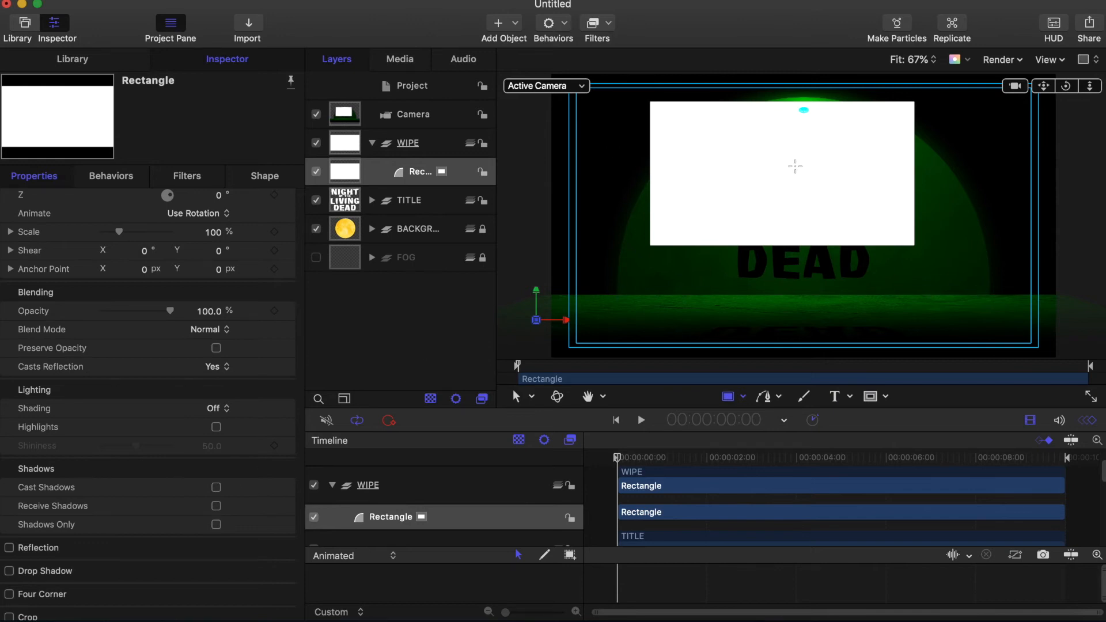
# Step: Set the Rectangle's geometry size to width 1920 and height 1080
pyautogui.click(351, 171)
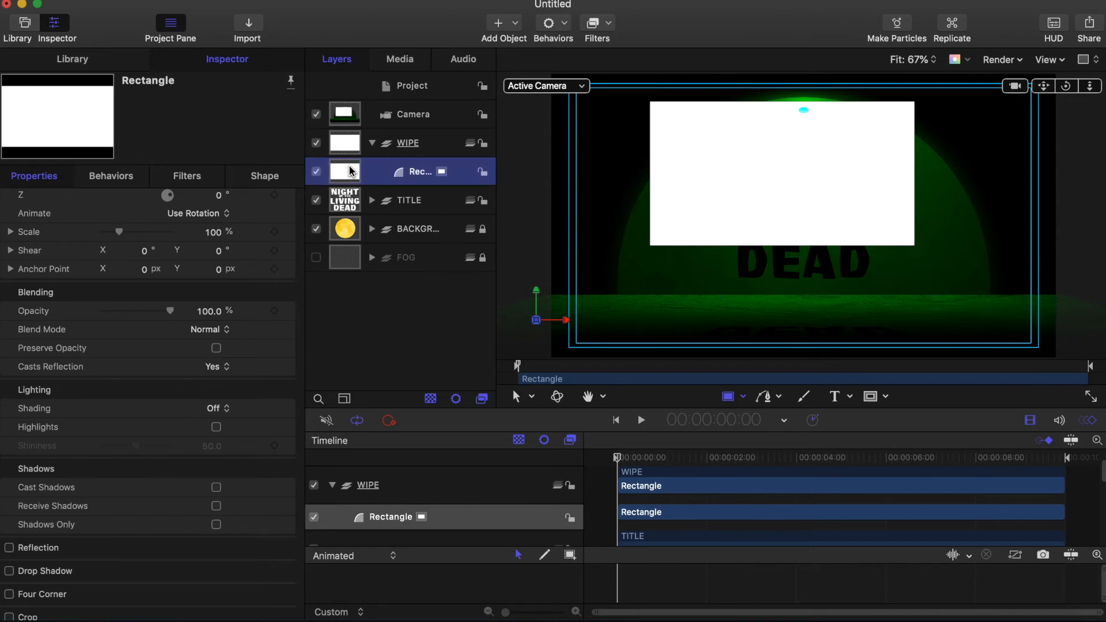
pyautogui.click(272, 179)
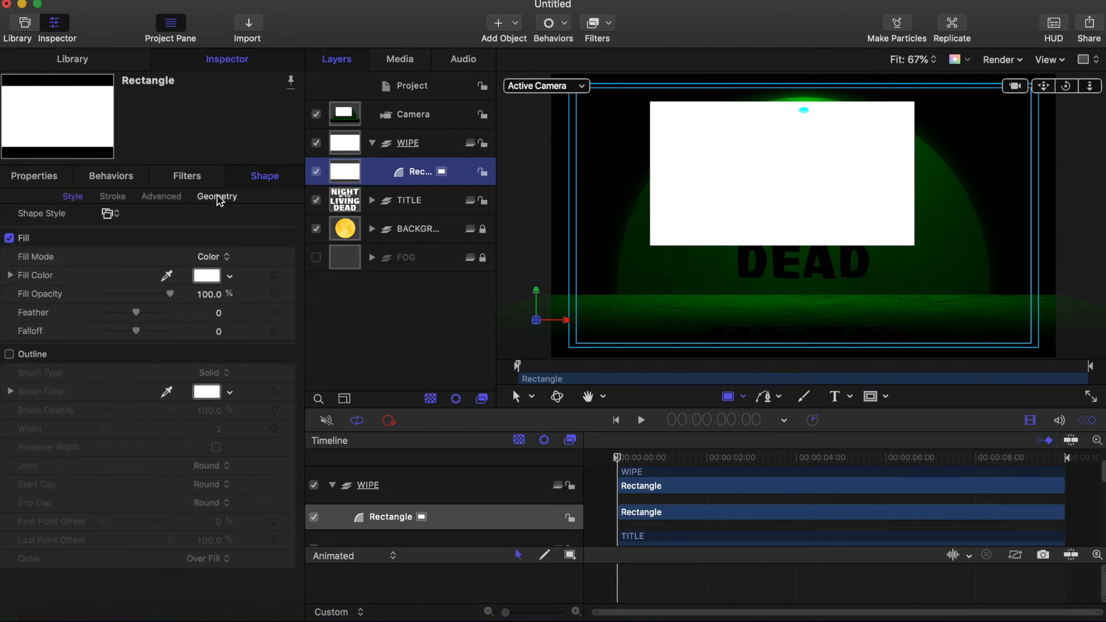
pyautogui.click(217, 196)
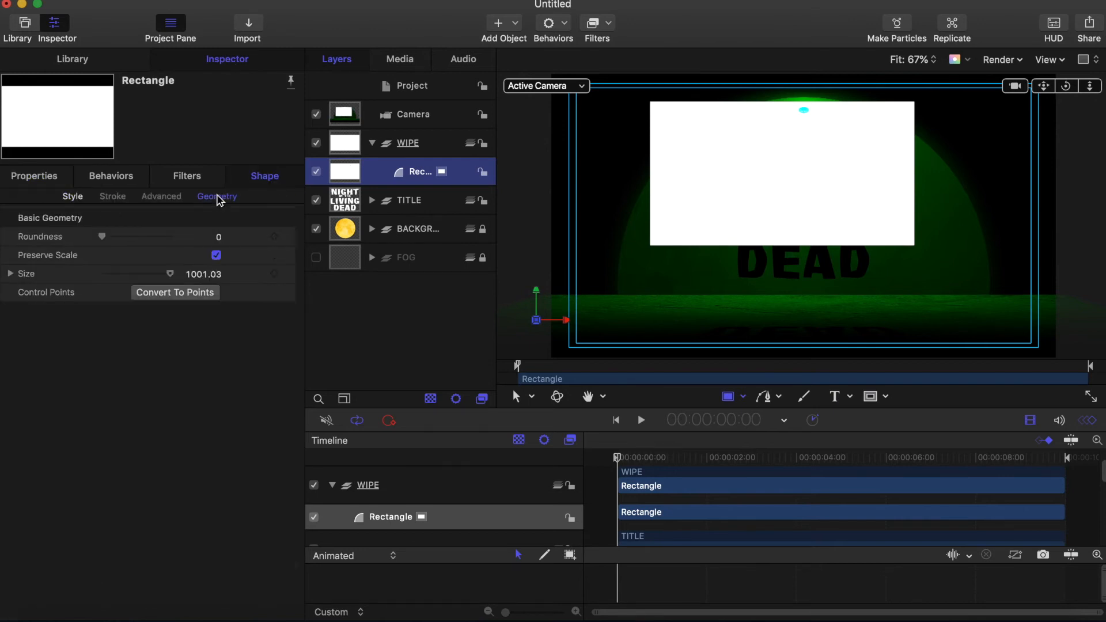
pyautogui.click(11, 273)
pyautogui.click(207, 292)
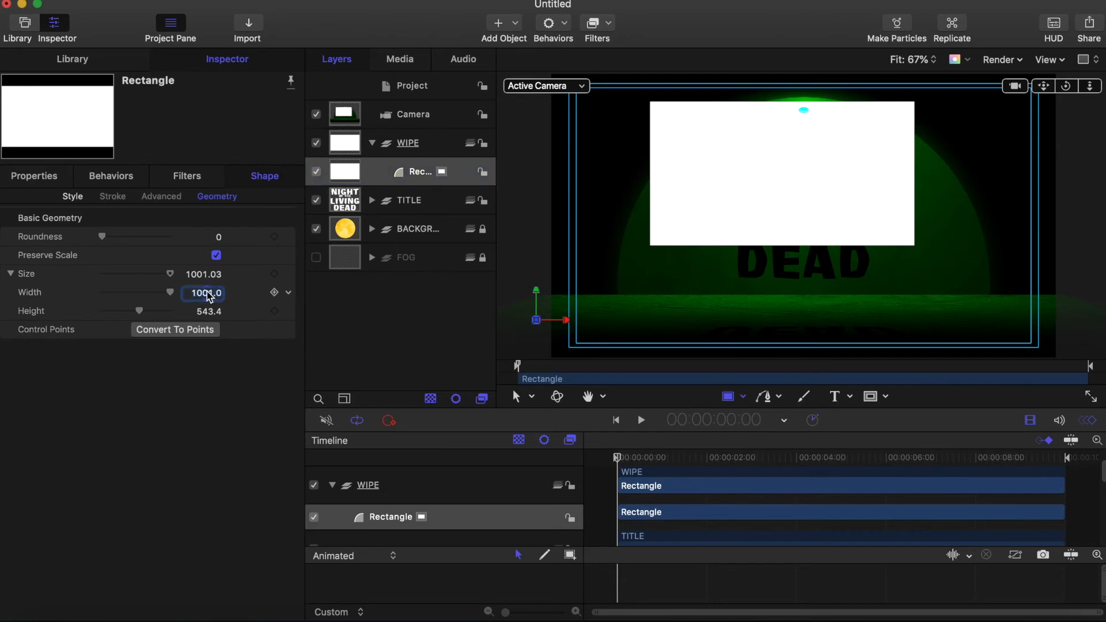
pyautogui.write('1920')
pyautogui.press('Return')
pyautogui.press('Tab')
pyautogui.write('10')
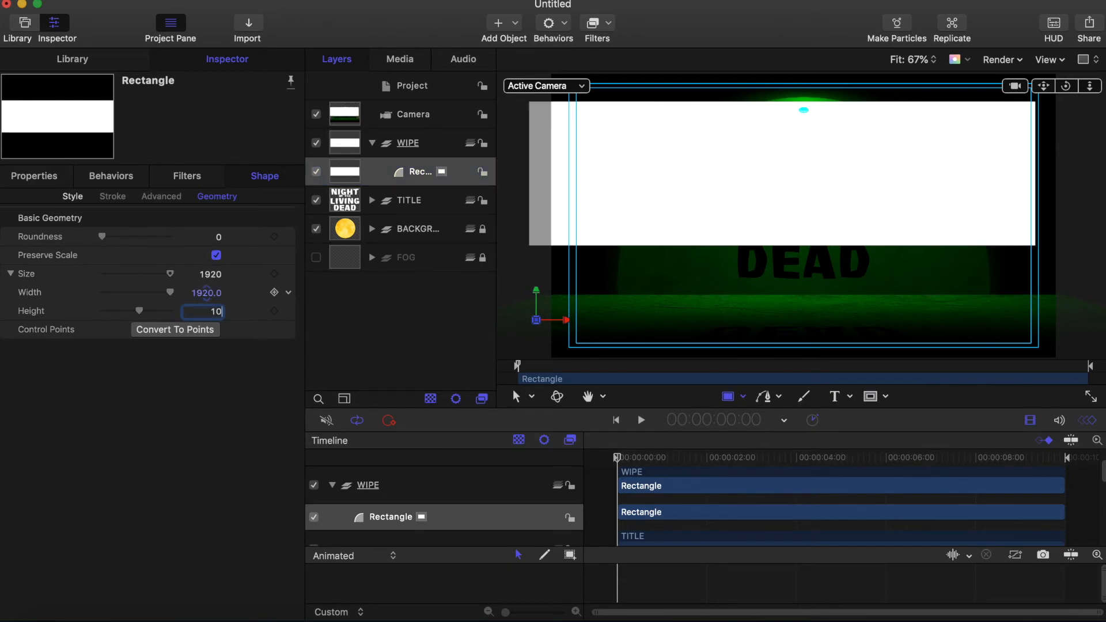
pyautogui.write('80')
pyautogui.press('Return')
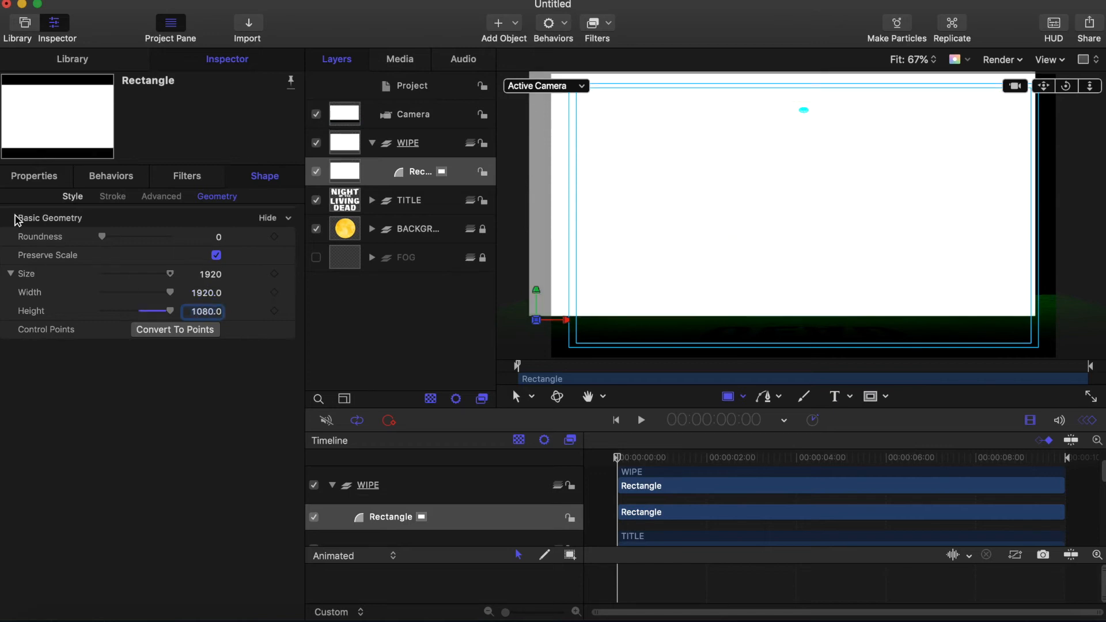
# Step: Reset the Rectangle's transform so it sits at position 0, 0
pyautogui.click(33, 178)
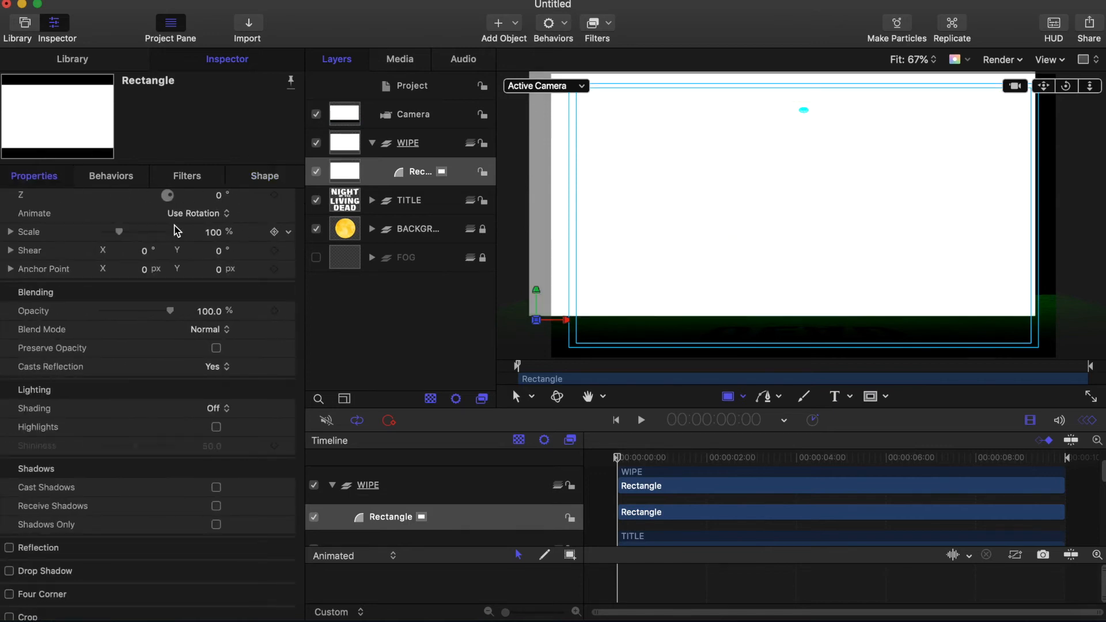
pyautogui.scroll(5, 60, 202)
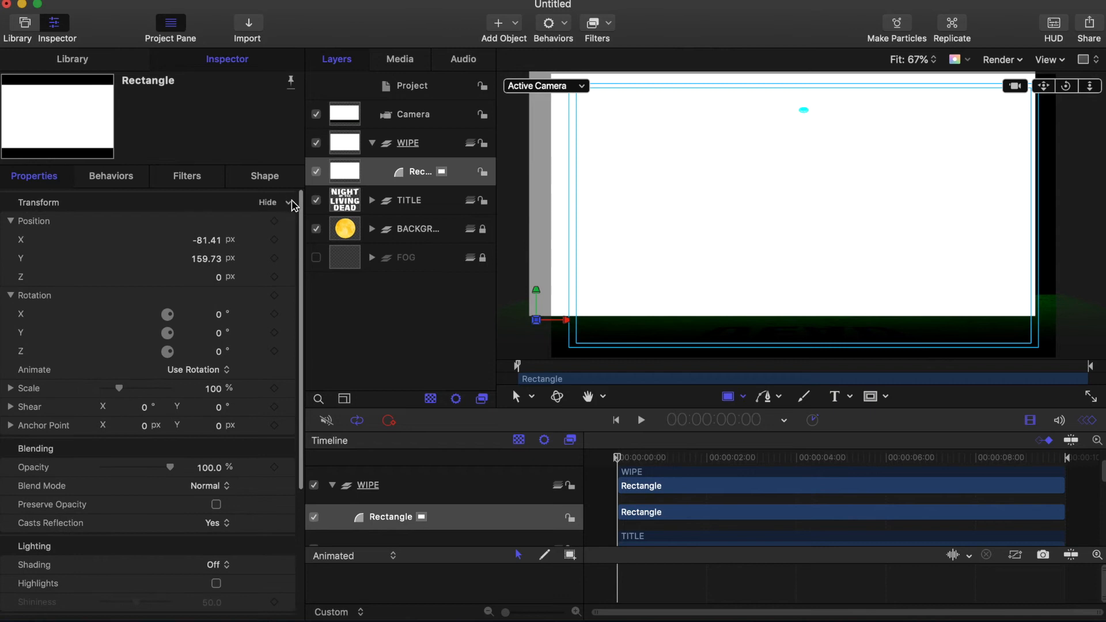
pyautogui.click(290, 206)
pyautogui.click(305, 208)
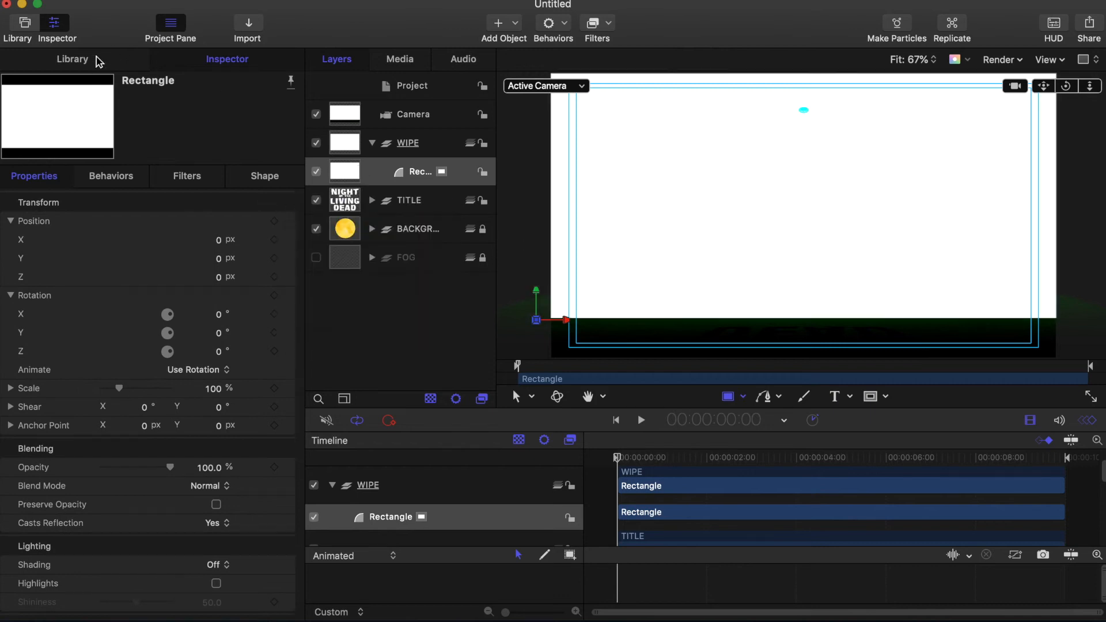
# Step: Apply the Library's Transitional 'Dots Out Top' replicator to the WIPE group and scrub to preview it
pyautogui.click(99, 61)
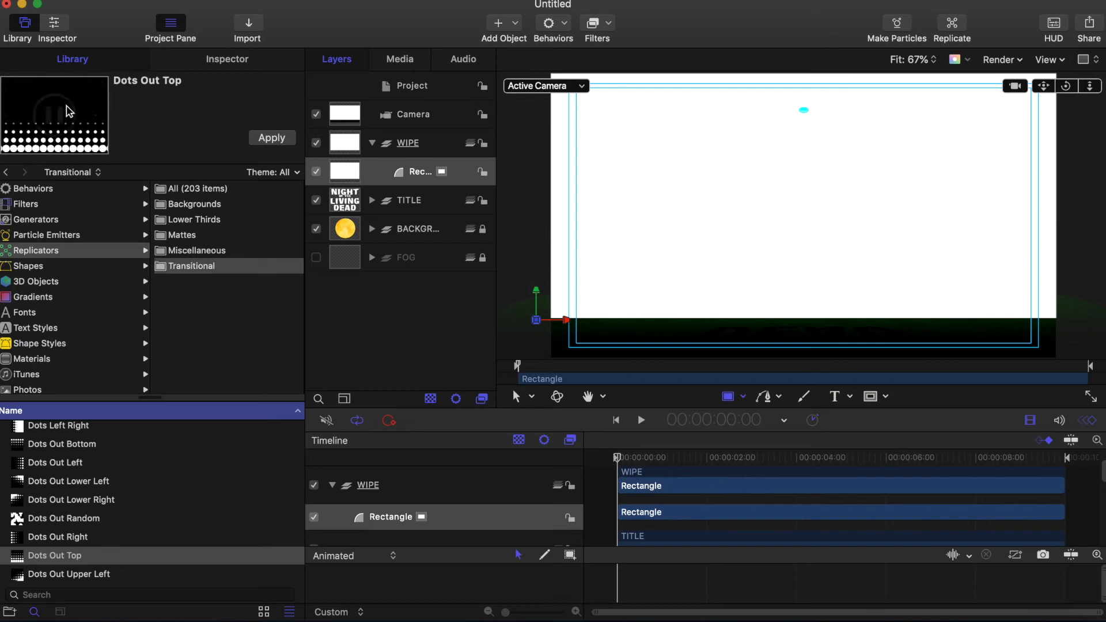
pyautogui.click(8, 252)
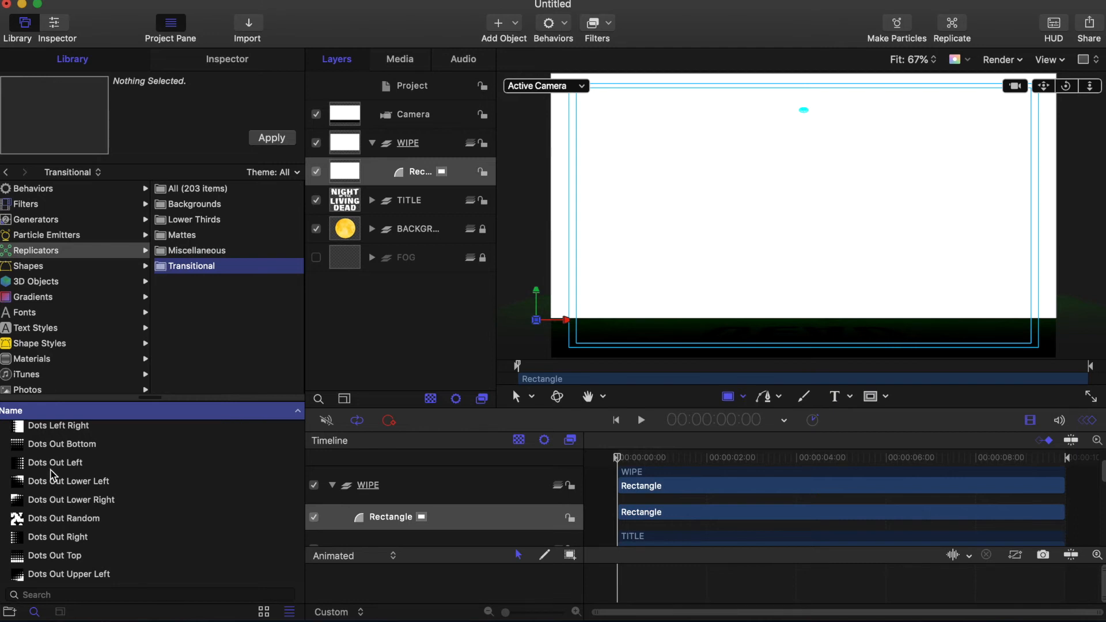
pyautogui.click(46, 555)
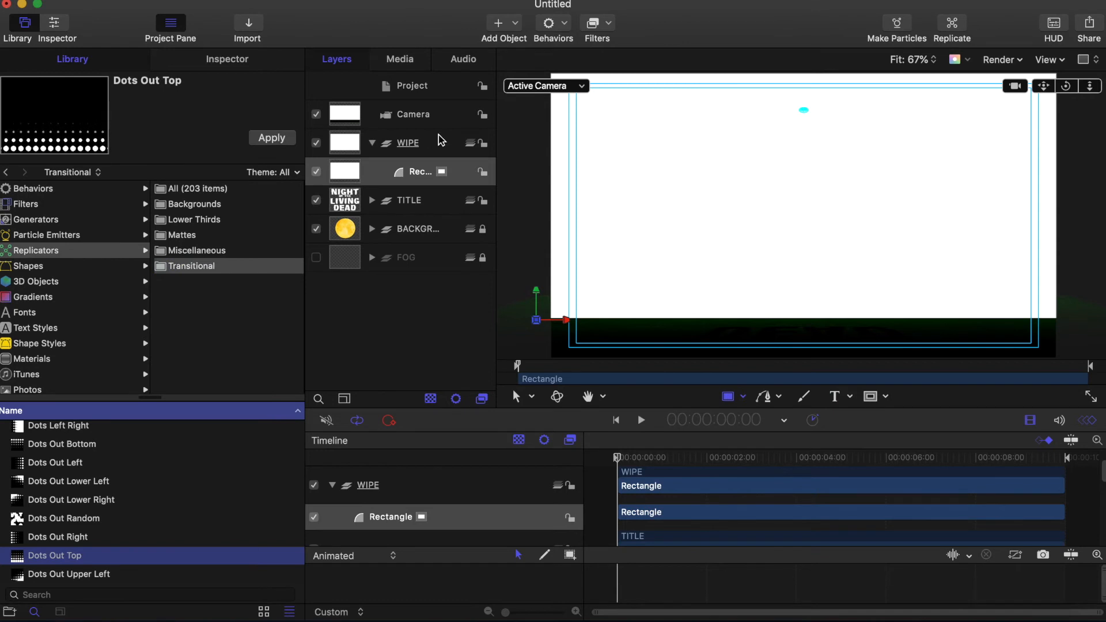
pyautogui.click(271, 139)
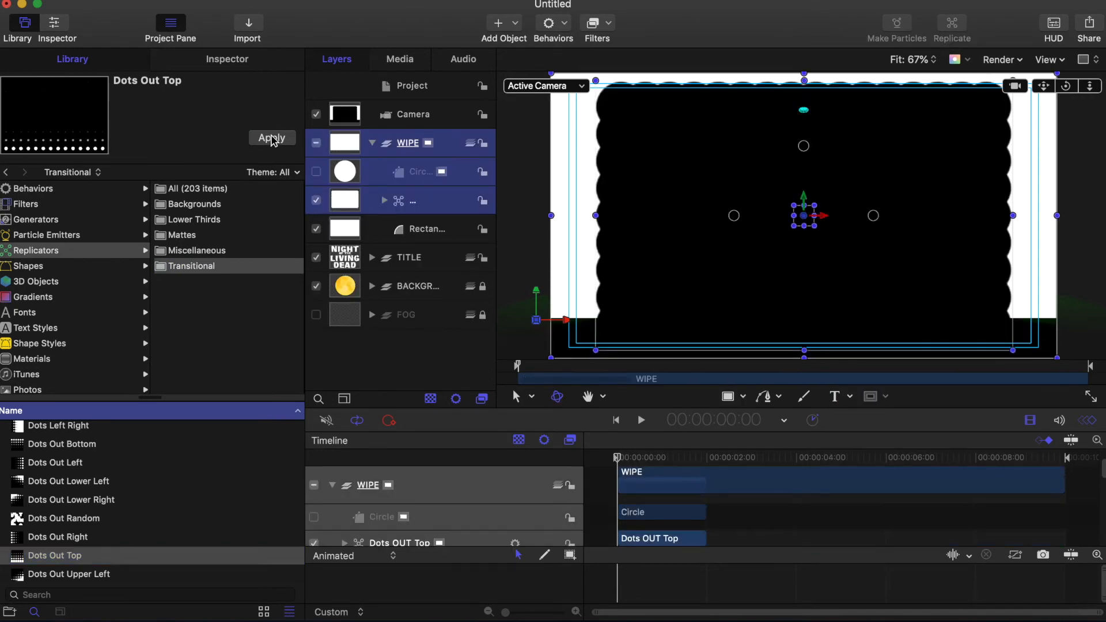
pyautogui.click(620, 457)
pyautogui.moveTo(621, 456)
pyautogui.mouseDown()
pyautogui.moveTo(661, 457)
pyautogui.moveTo(597, 457)
pyautogui.moveTo(702, 457)
pyautogui.moveTo(617, 457)
pyautogui.mouseUp()
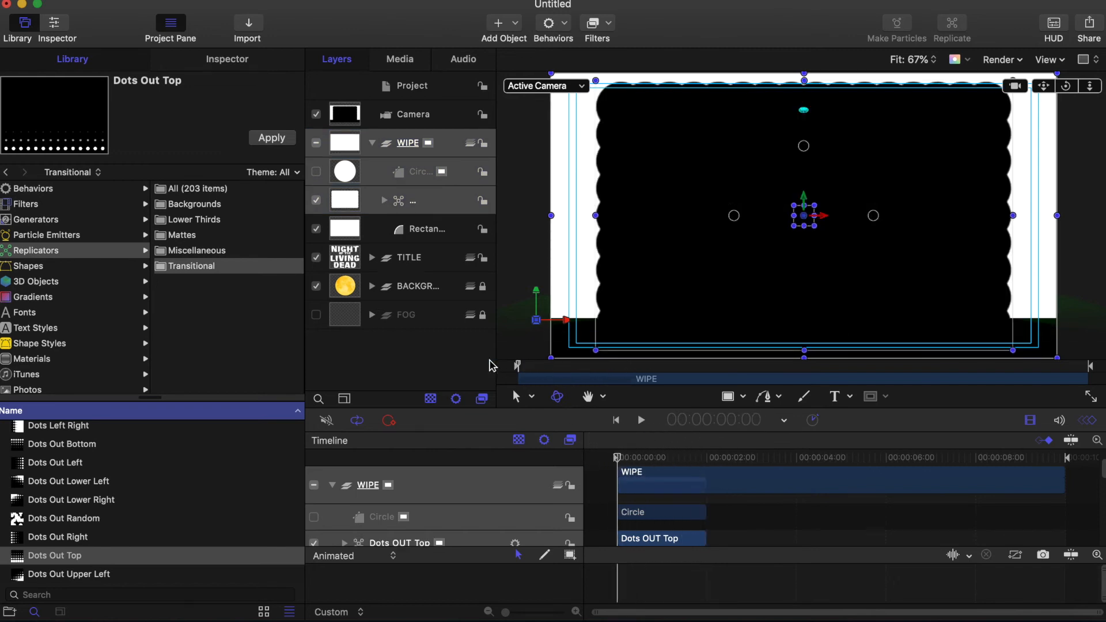
pyautogui.click(346, 229)
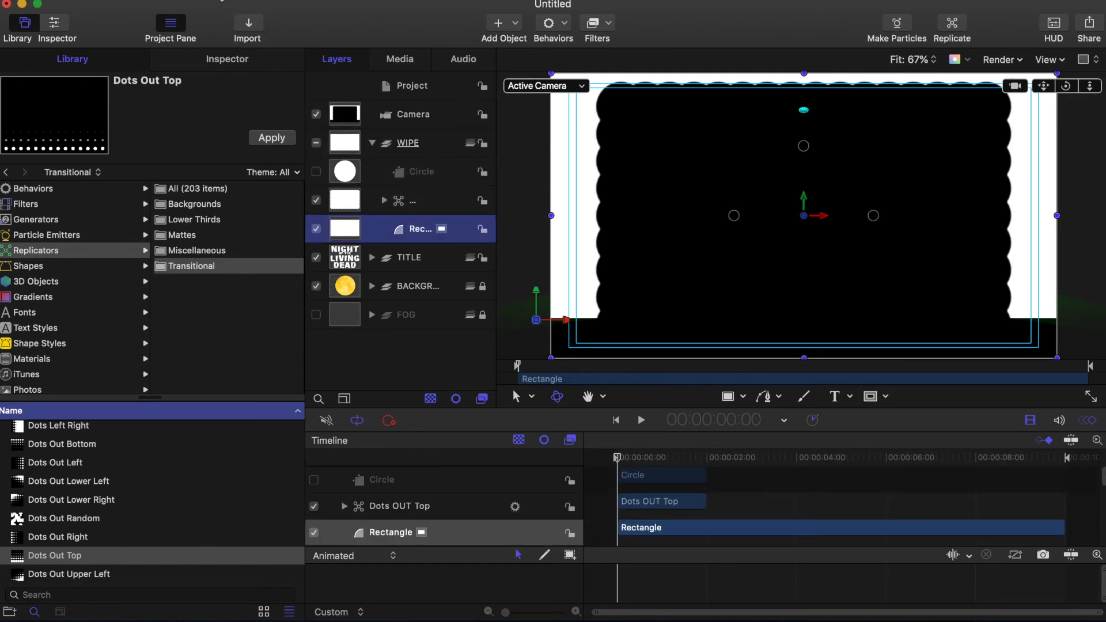
# Step: Add an image mask to the Rectangle with Dots OUT Top as its Mask Source
pyautogui.click(222, 1)
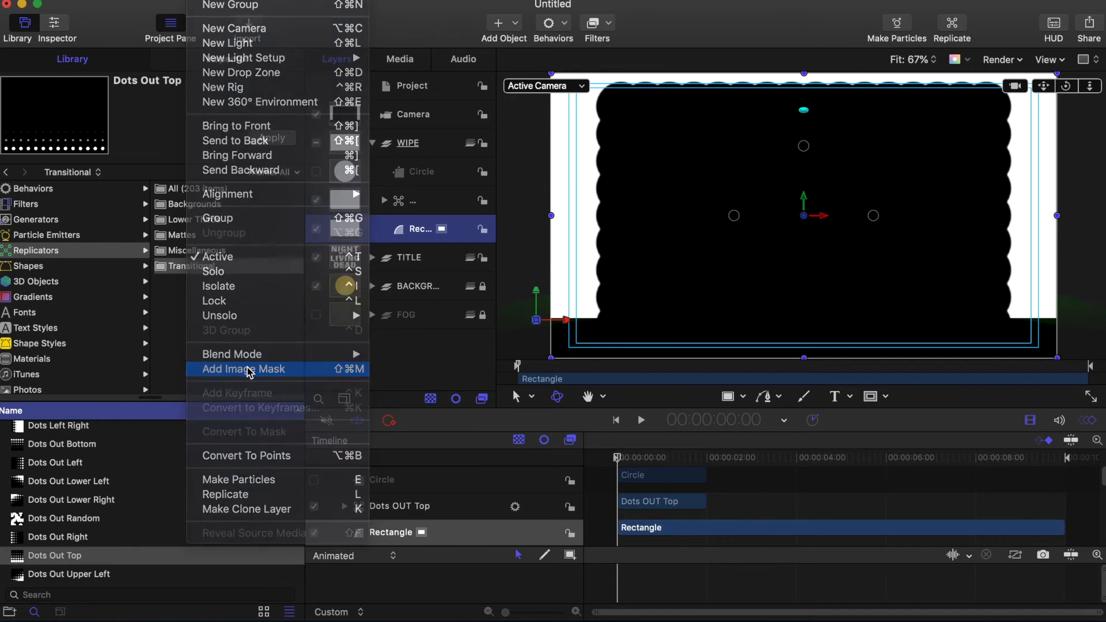
pyautogui.click(249, 372)
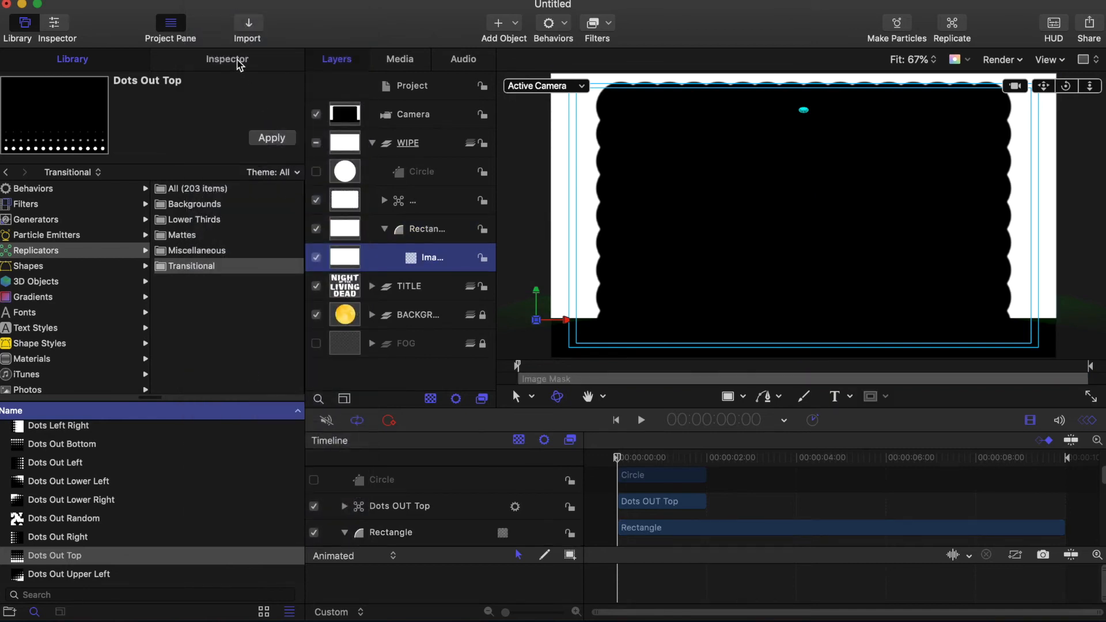
pyautogui.click(239, 61)
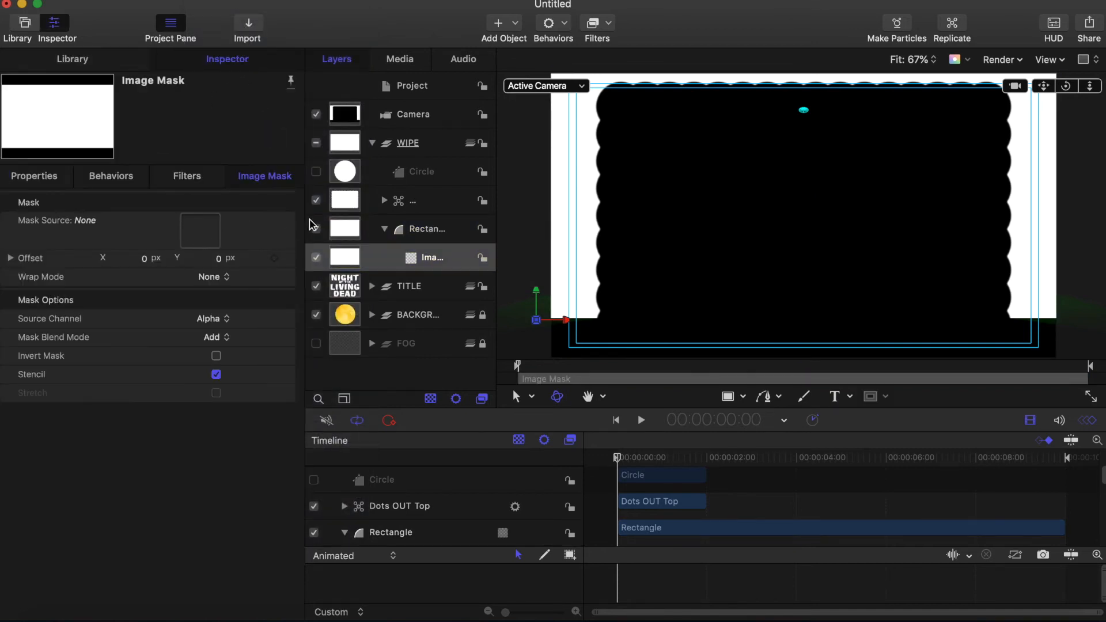
pyautogui.moveTo(344, 201); pyautogui.dragTo(198, 236)
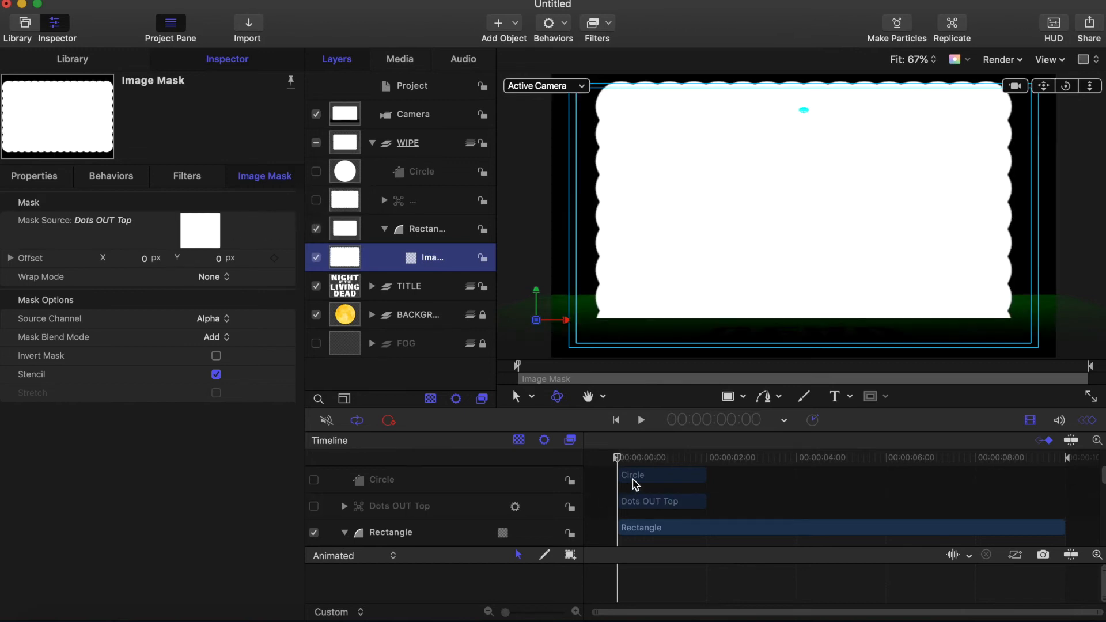
pyautogui.moveTo(616, 457)
pyautogui.mouseDown()
pyautogui.moveTo(703, 458)
pyautogui.moveTo(573, 447)
pyautogui.mouseUp()
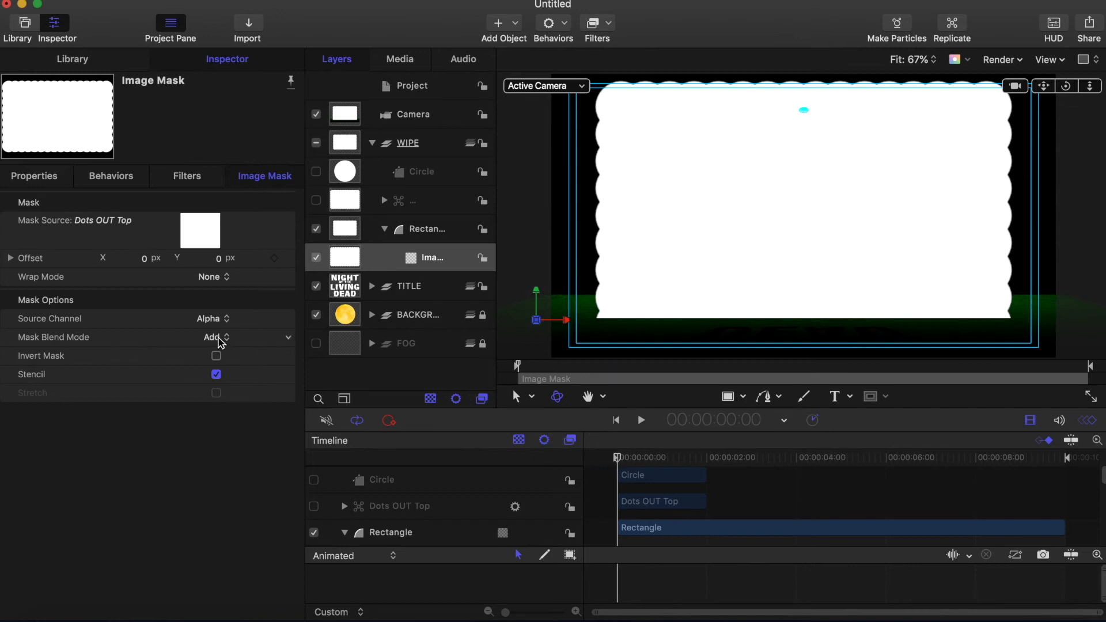
# Step: Set the mask blend mode to Subtract and scrub through the dots wipe
pyautogui.click(221, 339)
pyautogui.click(222, 353)
pyautogui.moveTo(618, 461)
pyautogui.mouseDown()
pyautogui.moveTo(685, 457)
pyautogui.moveTo(588, 455)
pyautogui.mouseUp()
pyautogui.moveTo(651, 458)
pyautogui.mouseDown()
pyautogui.moveTo(629, 456)
pyautogui.moveTo(703, 462)
pyautogui.moveTo(607, 447)
pyautogui.moveTo(701, 461)
pyautogui.moveTo(608, 457)
pyautogui.mouseUp()
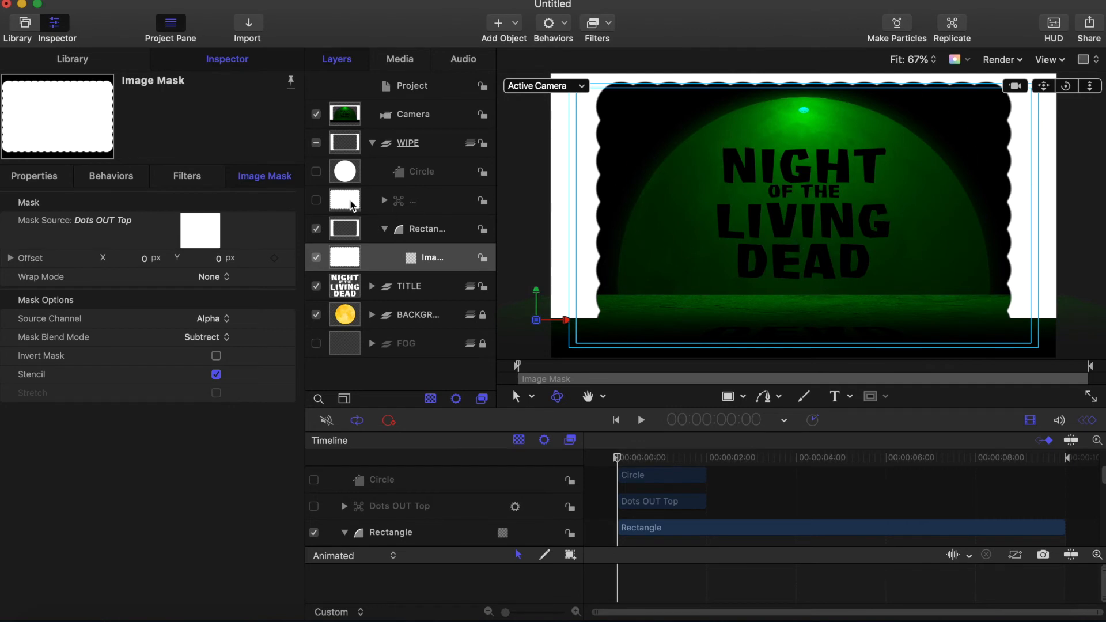
# Step: Resize the WIPE Rectangle to width 720 and height 580 in Shape Geometry
pyautogui.click(345, 230)
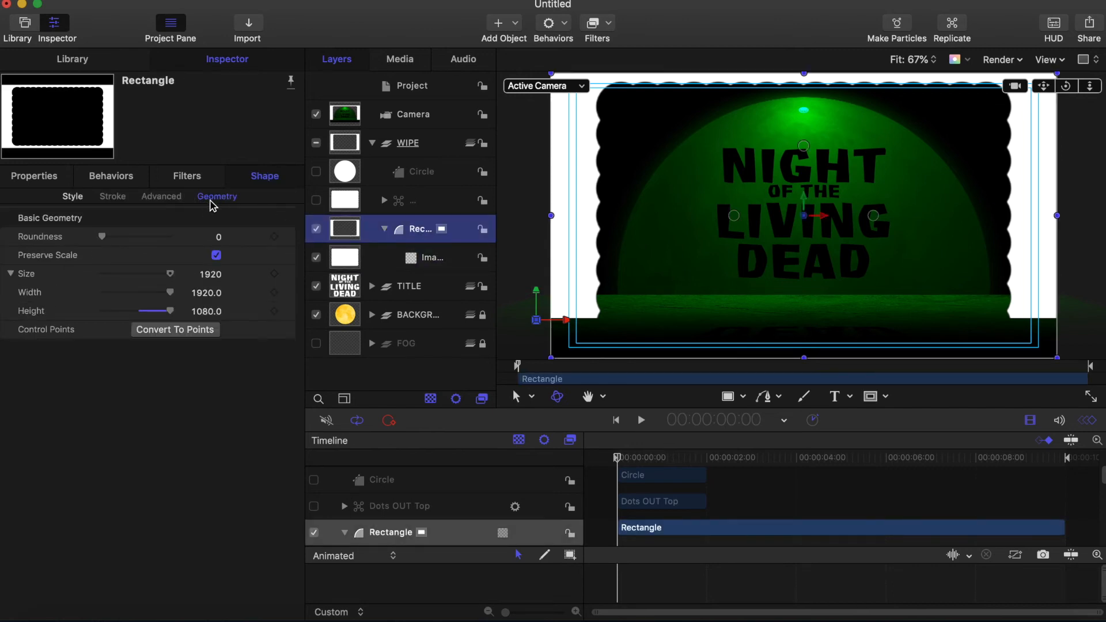
pyautogui.click(214, 293)
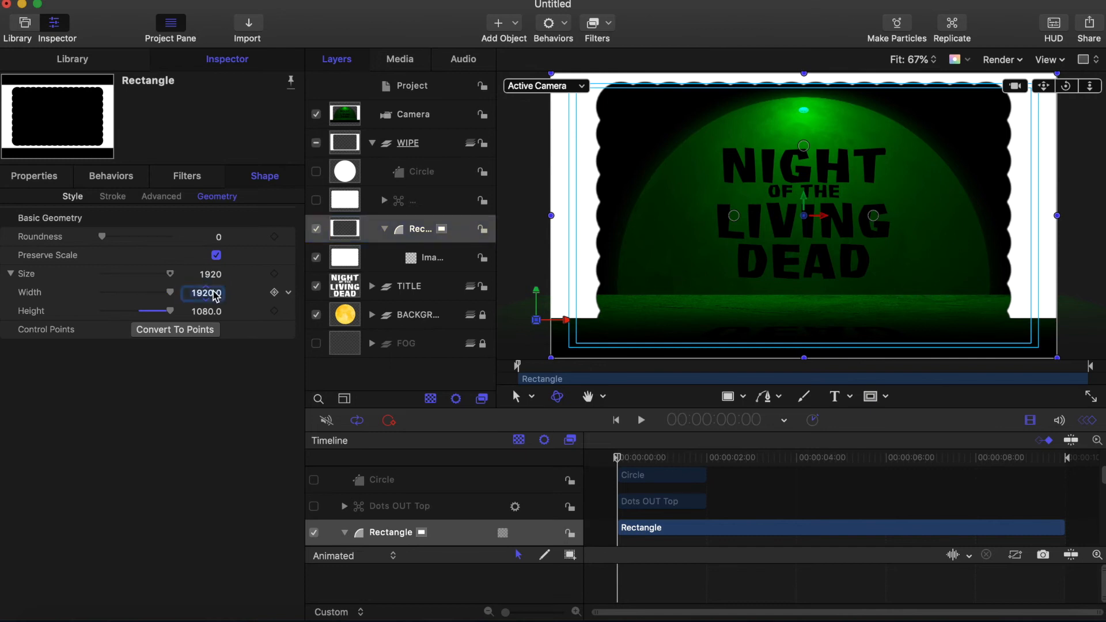
pyautogui.write('720')
pyautogui.press('Return')
pyautogui.click(208, 311)
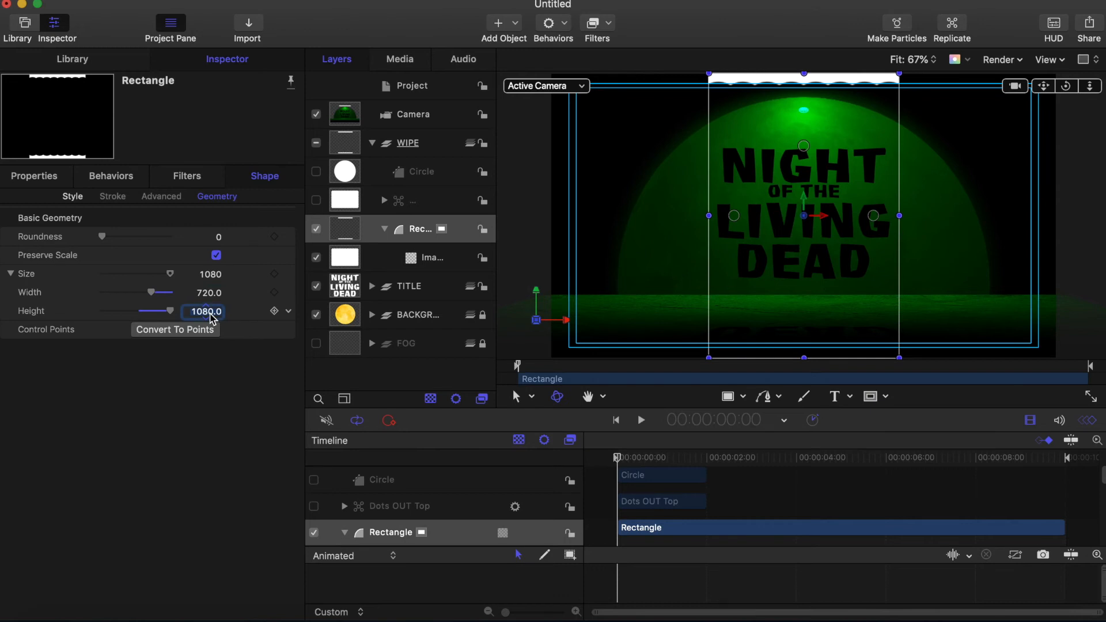
pyautogui.write('480')
pyautogui.press('Return')
pyautogui.write('5')
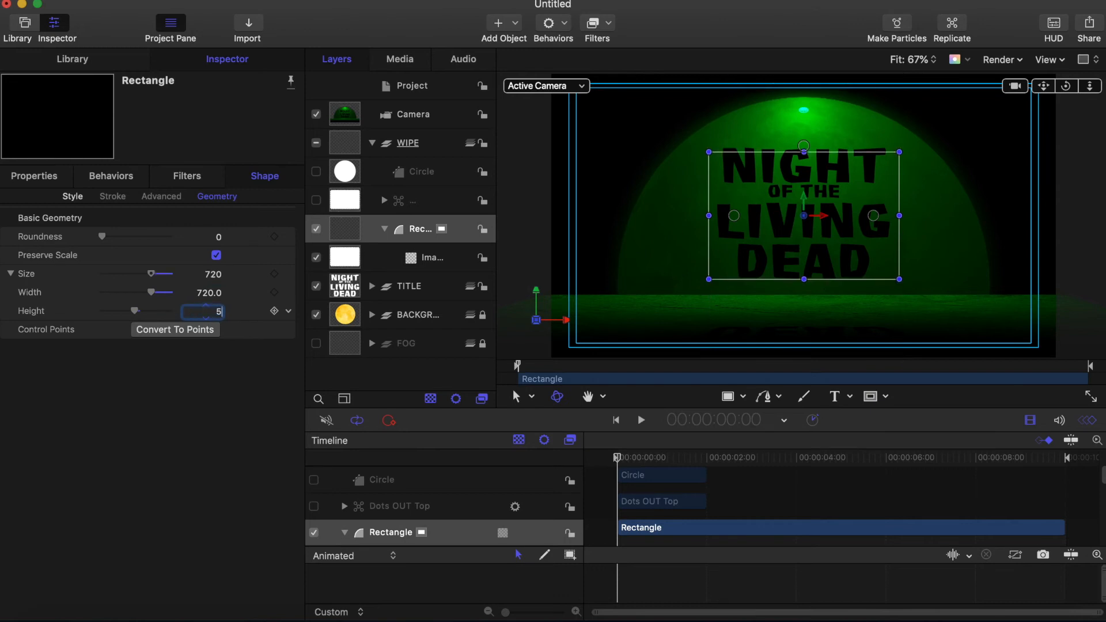
pyautogui.press('Return')
pyautogui.moveTo(617, 459); pyautogui.dragTo(556, 442)
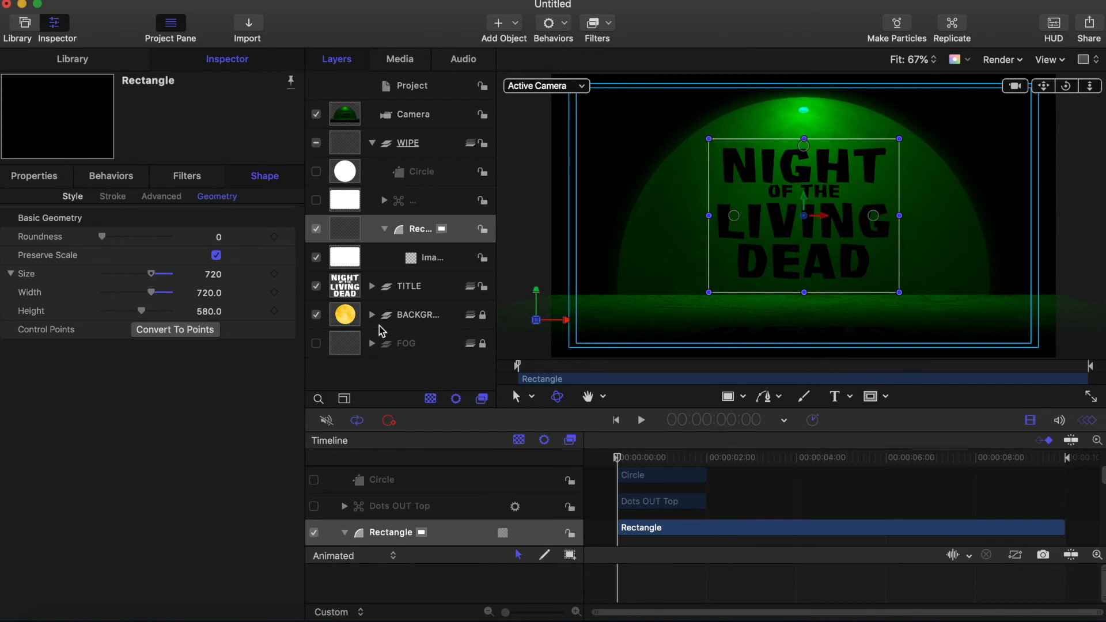
pyautogui.click(440, 144)
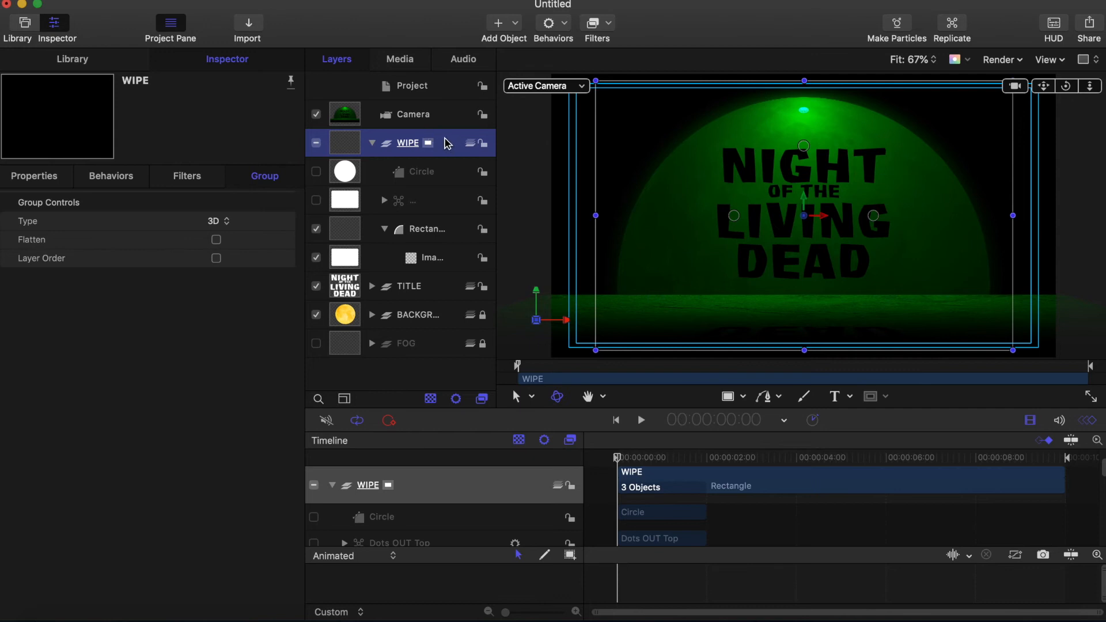
# Step: Give the WIPE group an image mask sourced from the TITLE layer, re-enable TITLE, and preview
pyautogui.click(201, 0)
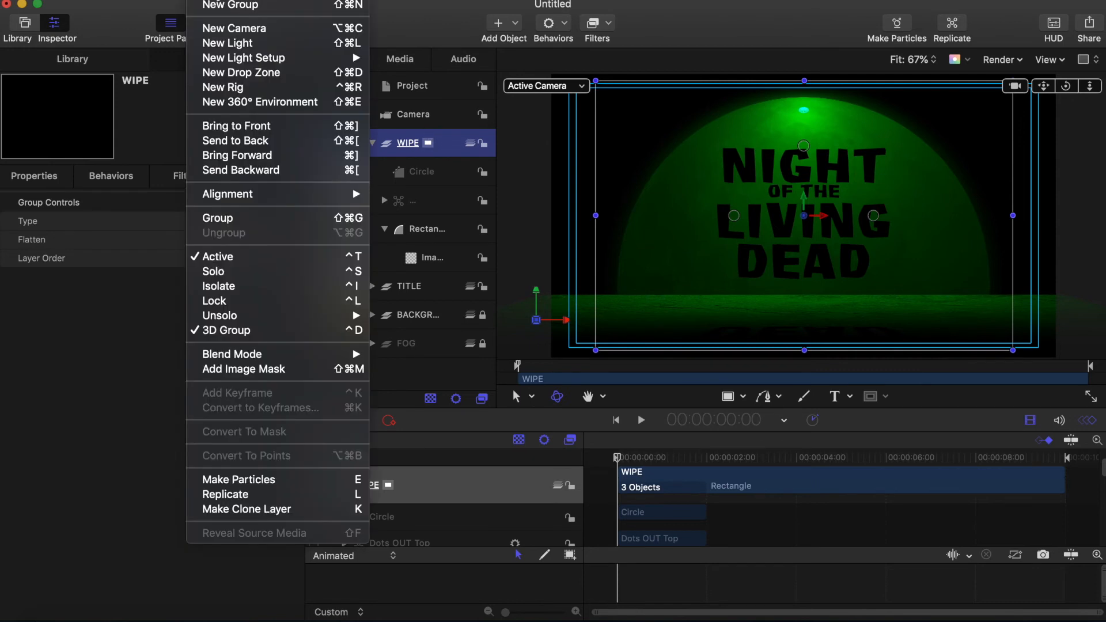
pyautogui.click(250, 368)
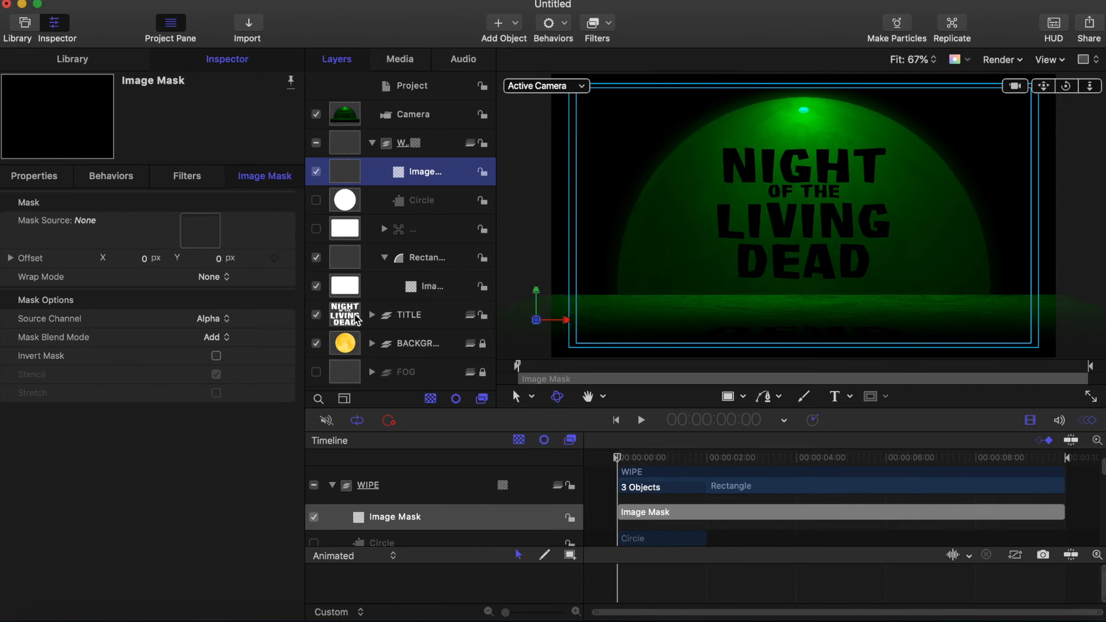
pyautogui.moveTo(345, 316); pyautogui.dragTo(198, 235)
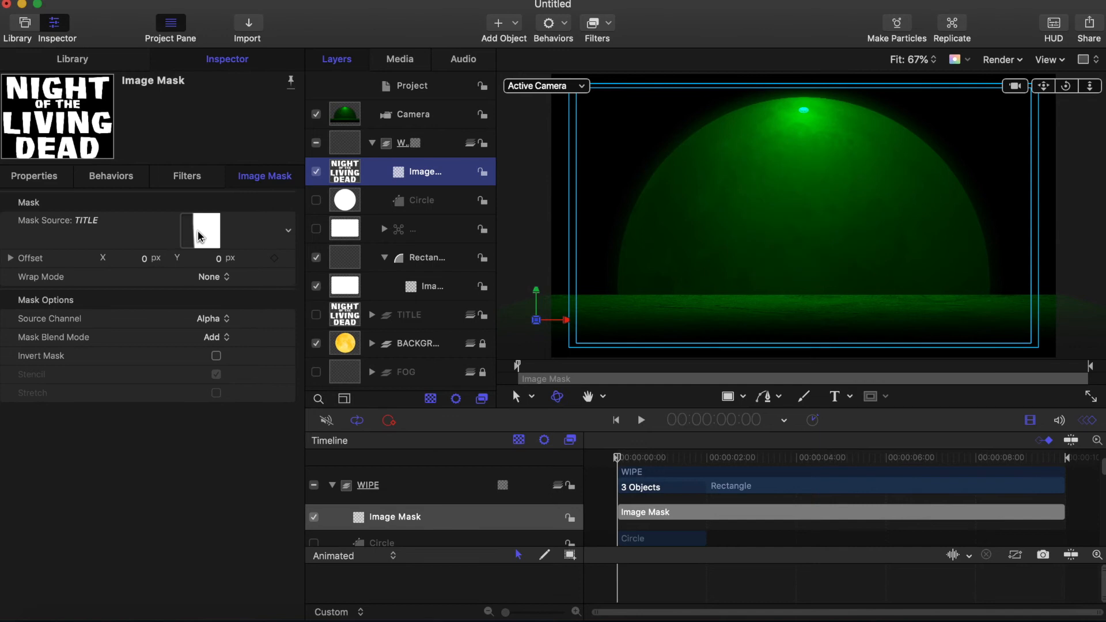
pyautogui.click(315, 315)
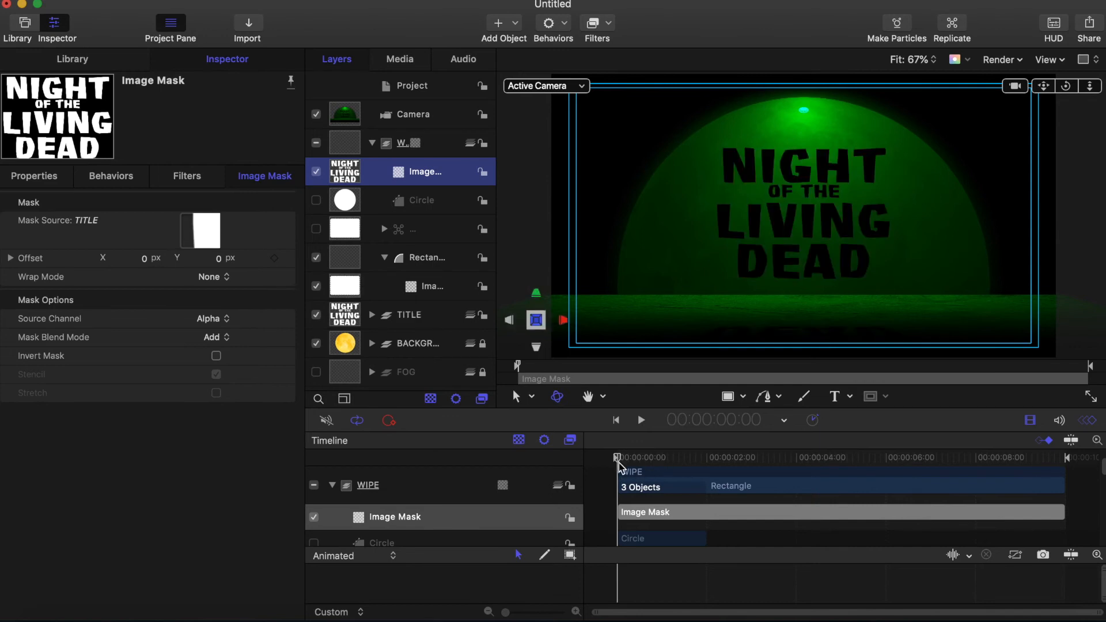
pyautogui.moveTo(617, 457); pyautogui.dragTo(656, 461)
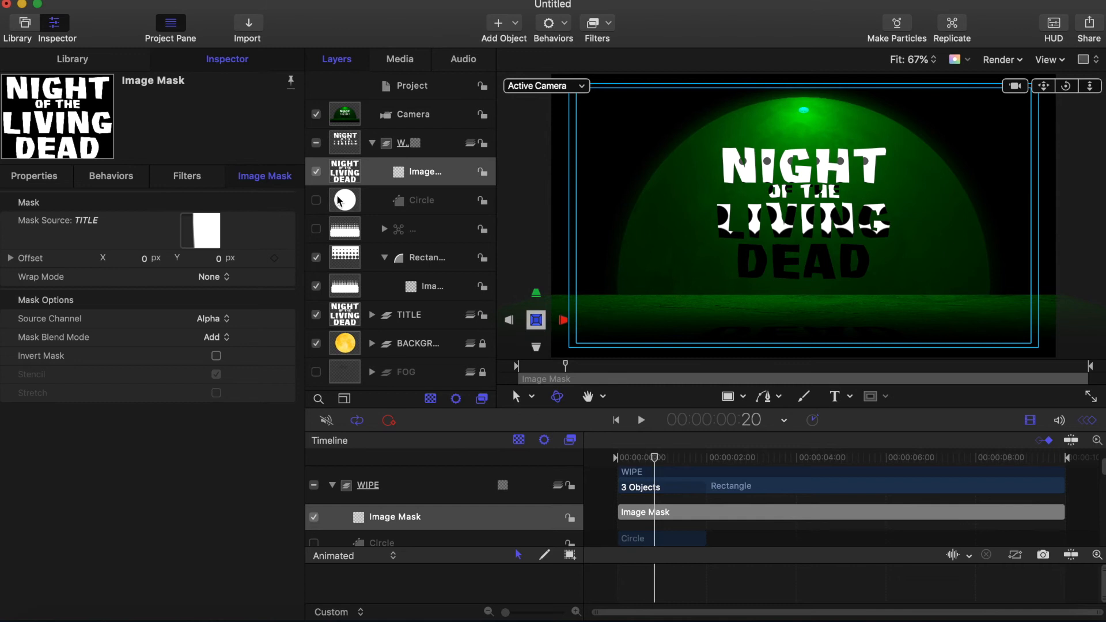
pyautogui.click(71, 59)
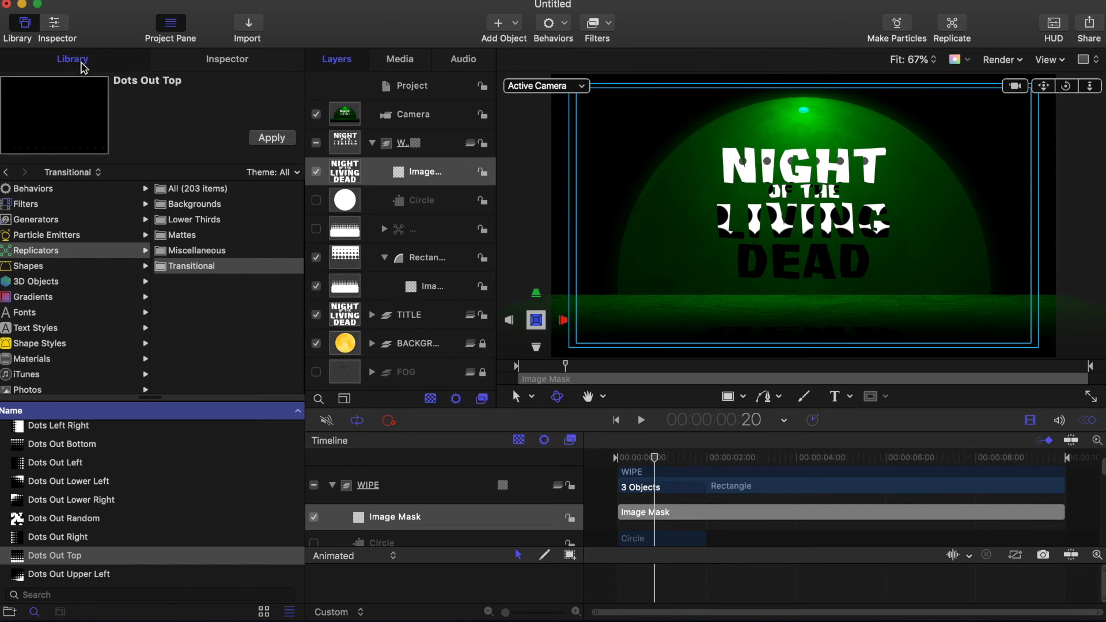
# Step: Pick Blur10.png from the Library's Particle Images and apply it into the WIPE group
pyautogui.scroll(-3, 14, 360)
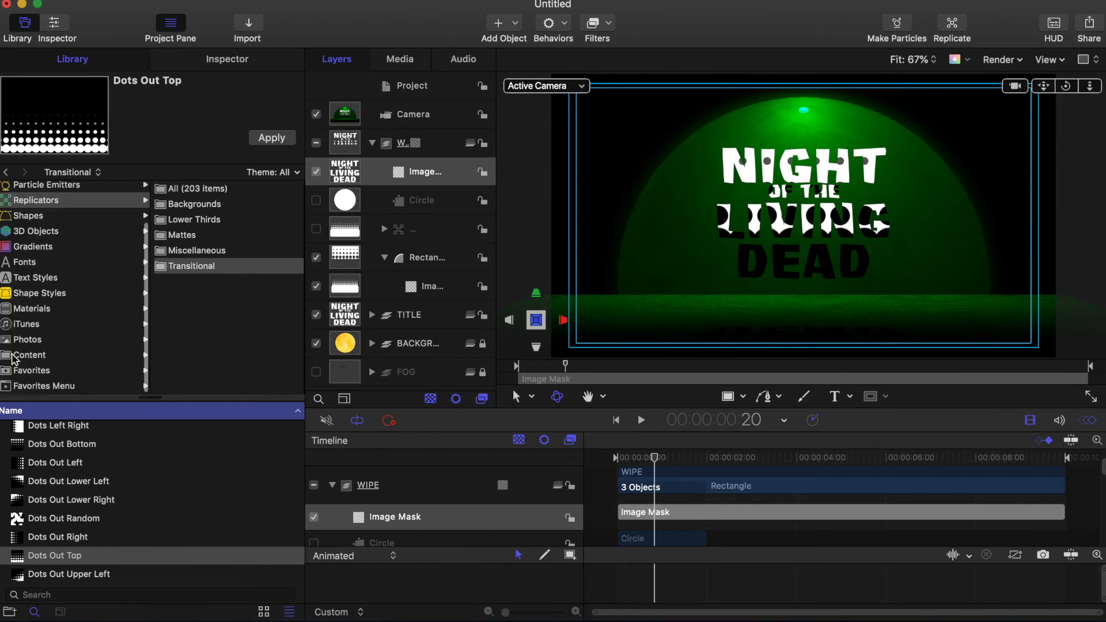
pyautogui.click(14, 356)
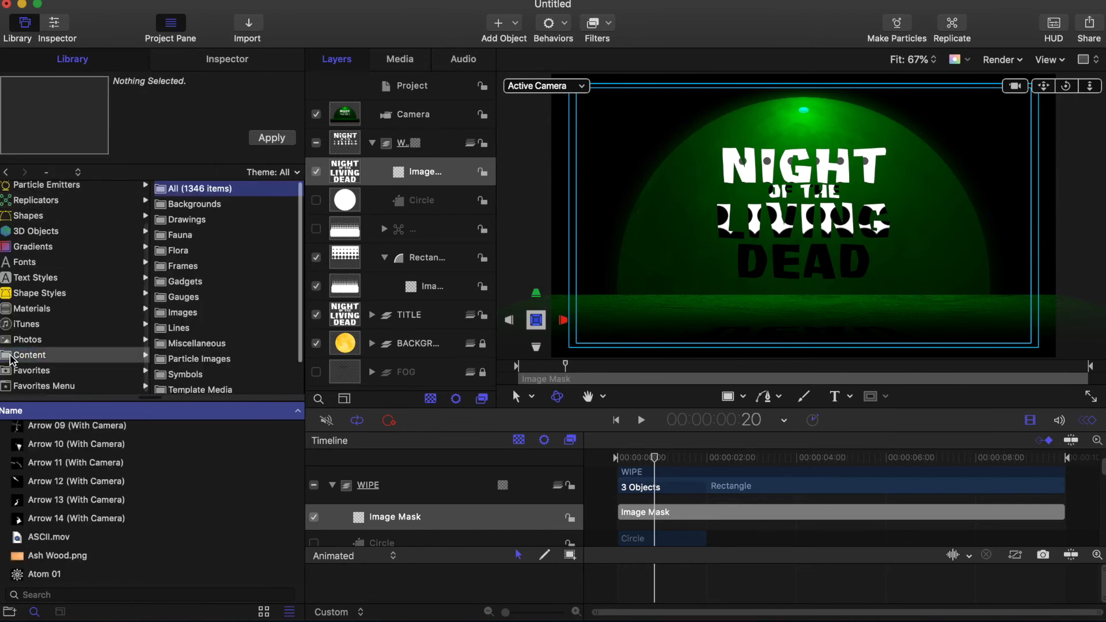
pyautogui.click(161, 359)
pyautogui.scroll(-5, 79, 544)
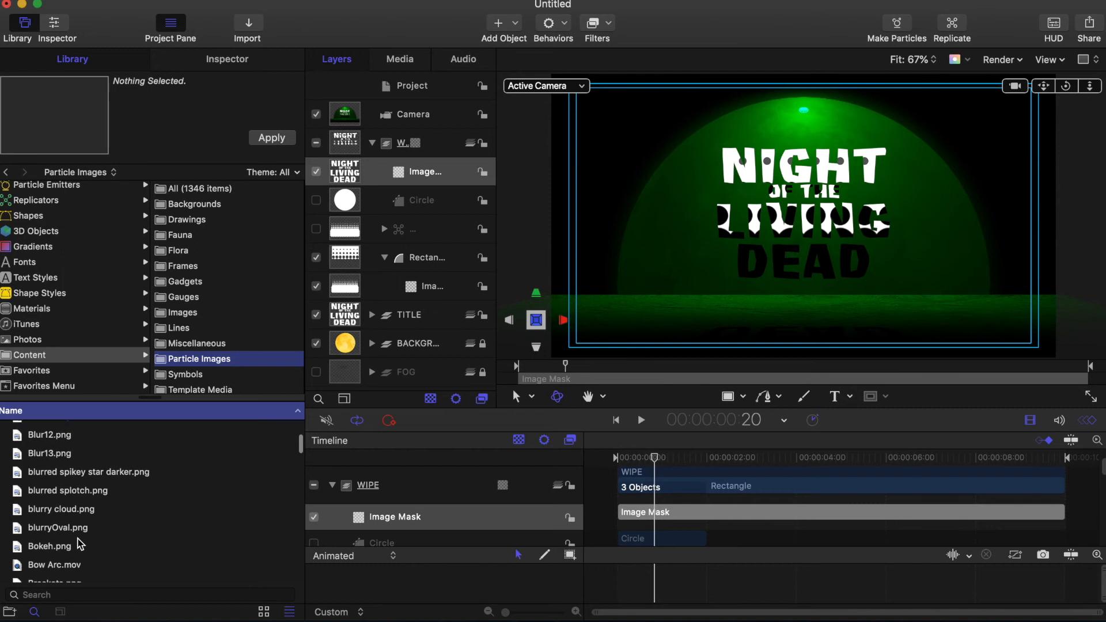
pyautogui.click(70, 454)
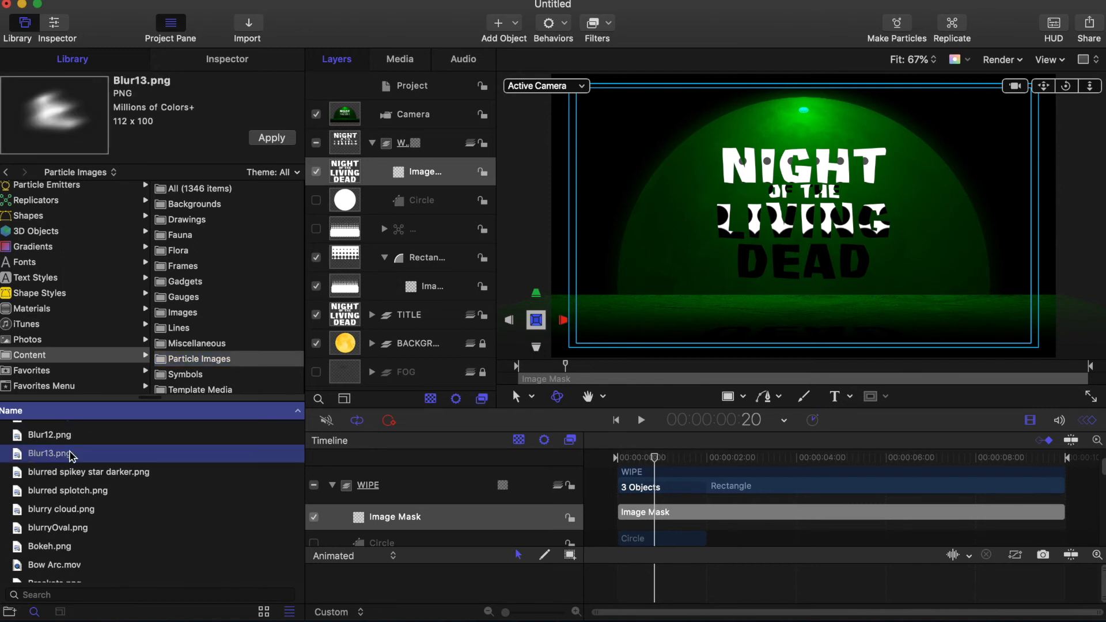
pyautogui.press('Up')
pyautogui.press('Up')
pyautogui.press('Up')
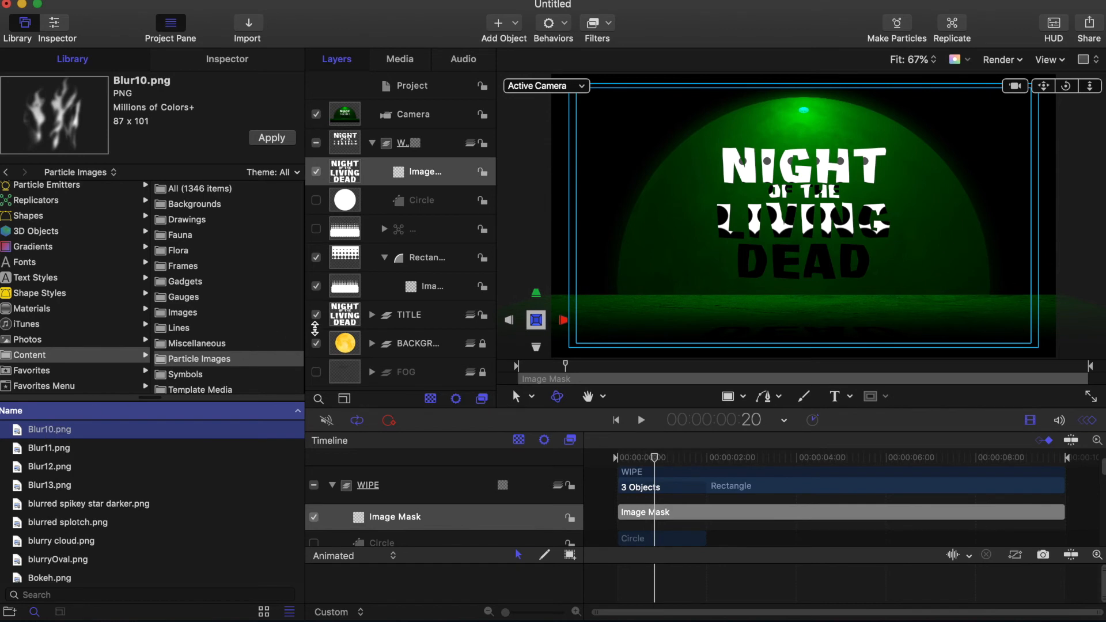
pyautogui.click(445, 144)
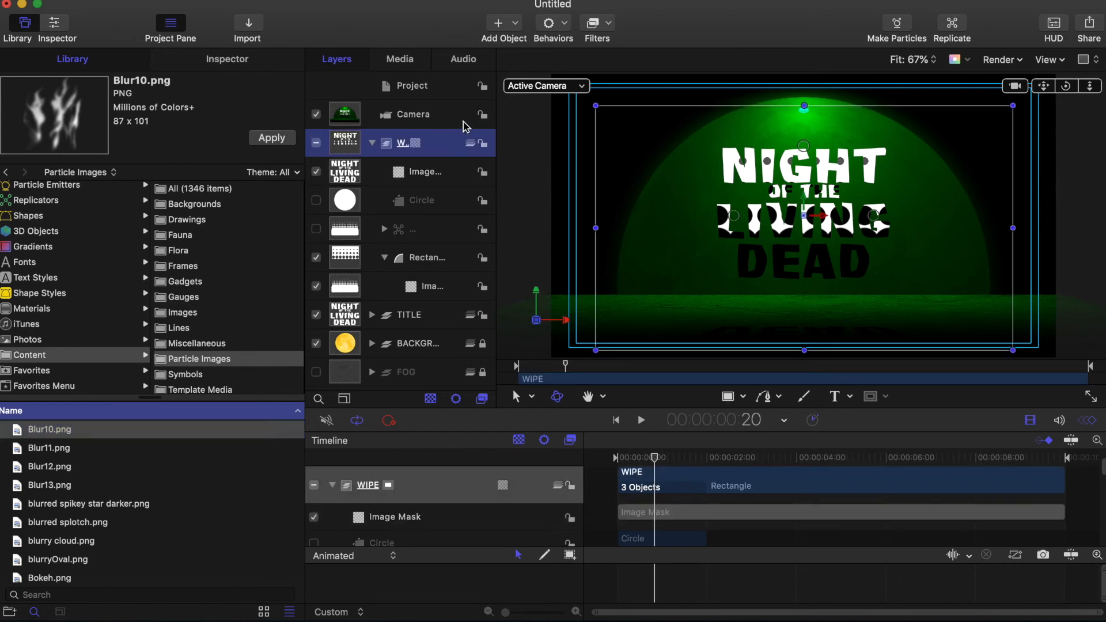
pyautogui.click(277, 140)
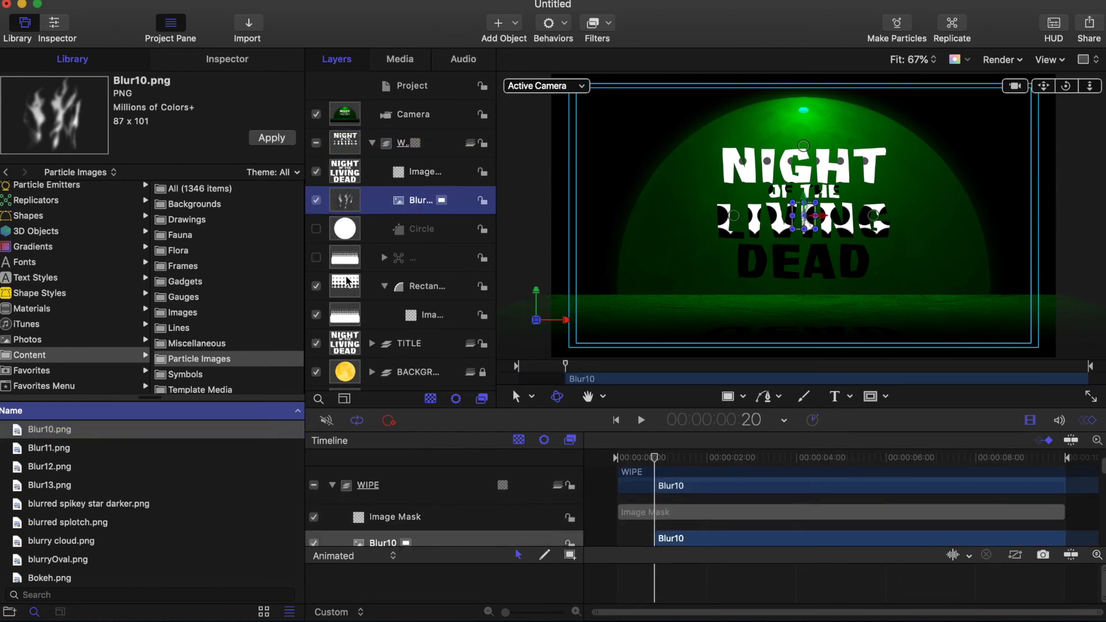
# Step: Make Blur10 the Dots replicator's cell image and scrub to preview the smeared texture
pyautogui.click(383, 260)
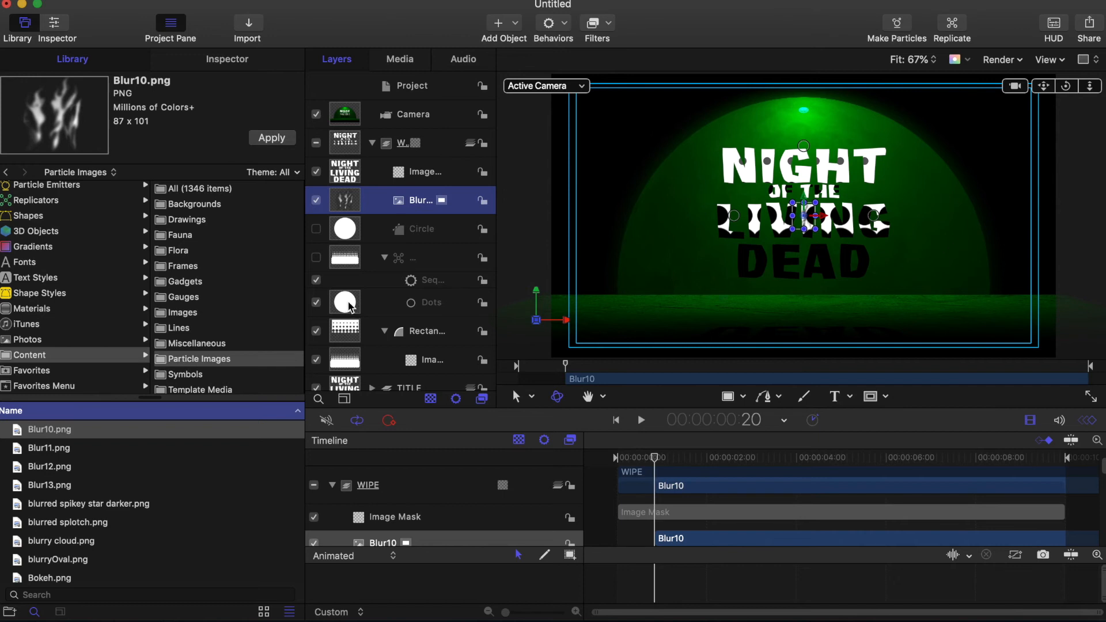
pyautogui.moveTo(348, 207); pyautogui.dragTo(344, 305)
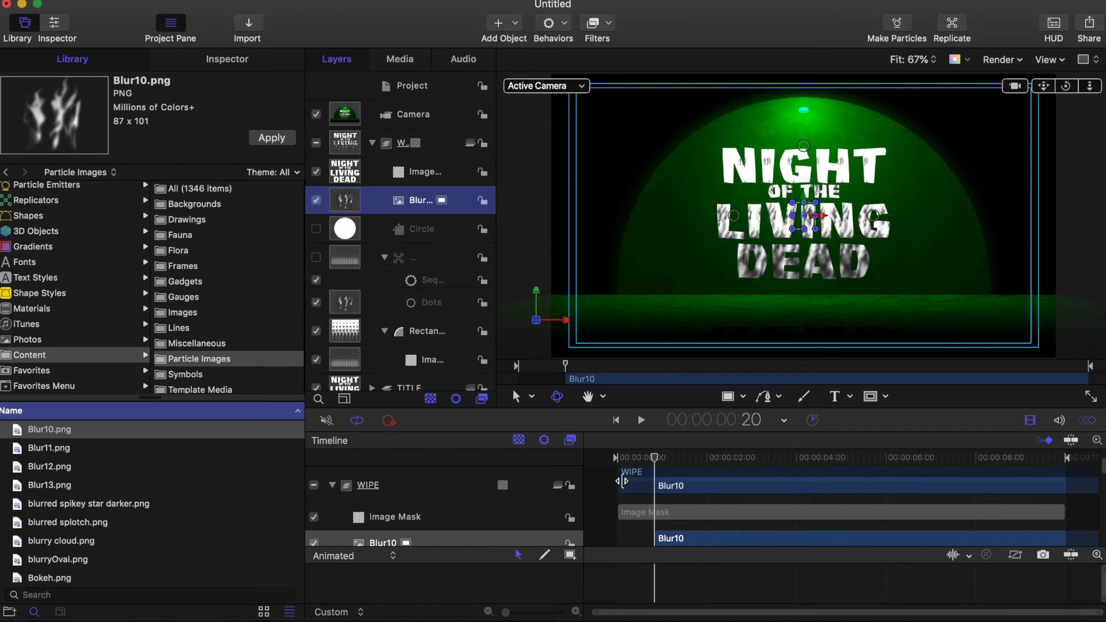
pyautogui.click(654, 459)
pyautogui.moveTo(654, 458); pyautogui.dragTo(617, 459)
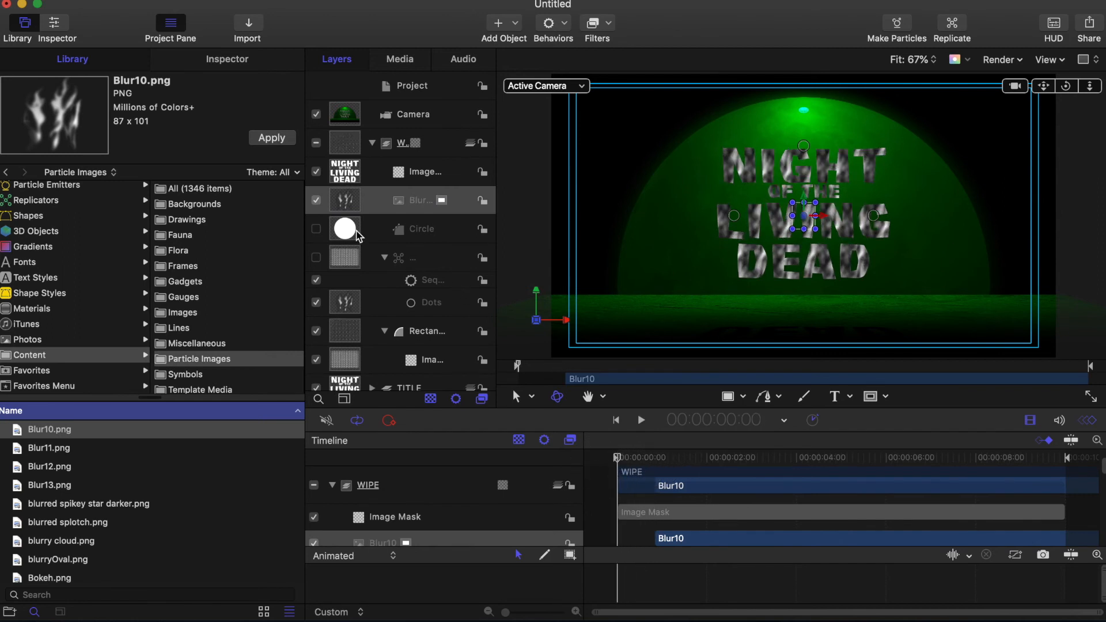
pyautogui.click(345, 230)
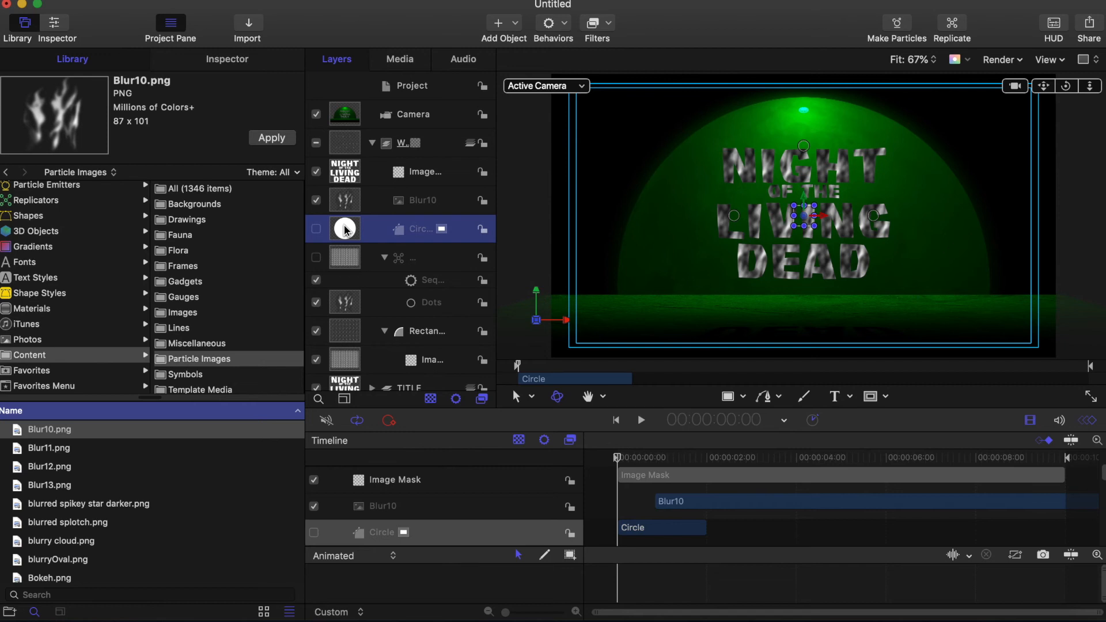
# Step: Delete the unused Circle layer and give Dots OUT Top 30 columns and 15 rows
pyautogui.press('Delete')
pyautogui.click(346, 229)
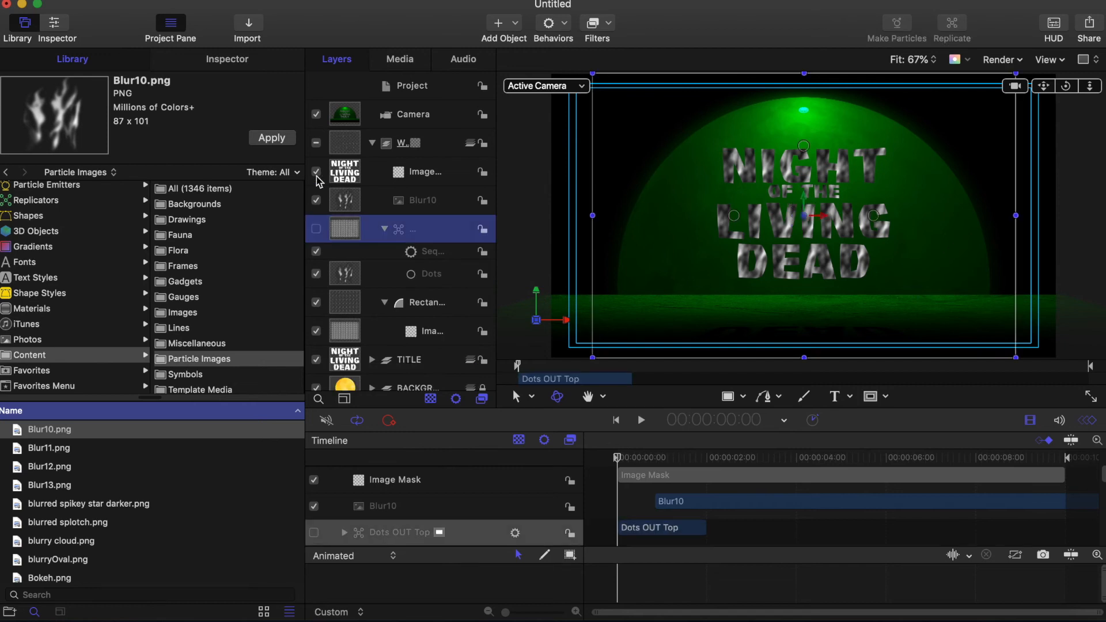
pyautogui.click(228, 59)
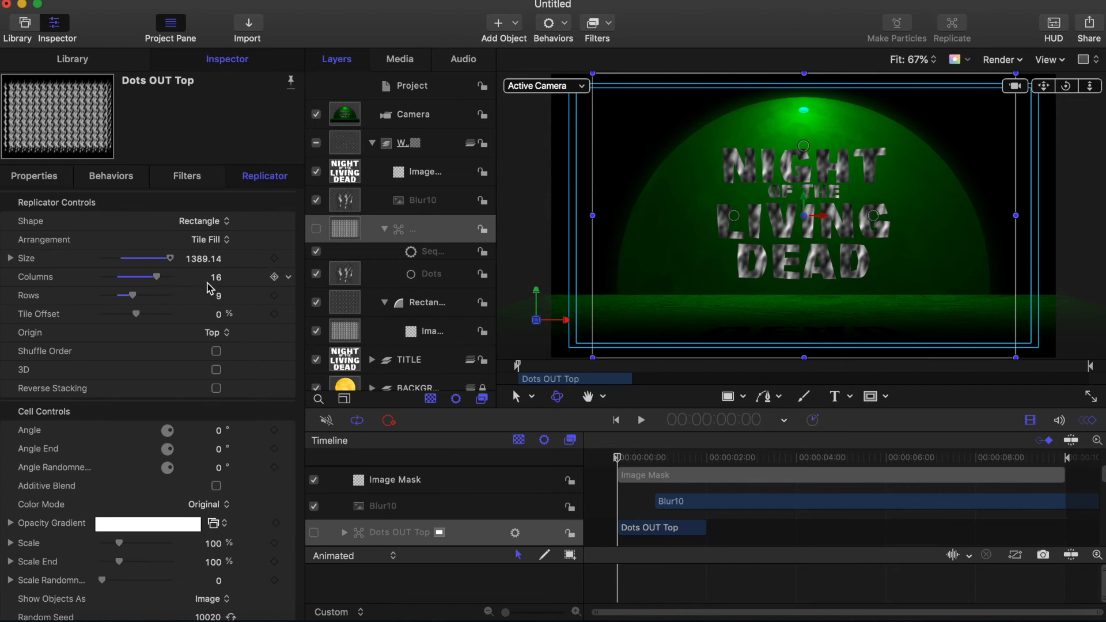
pyautogui.click(218, 278)
pyautogui.press('Return')
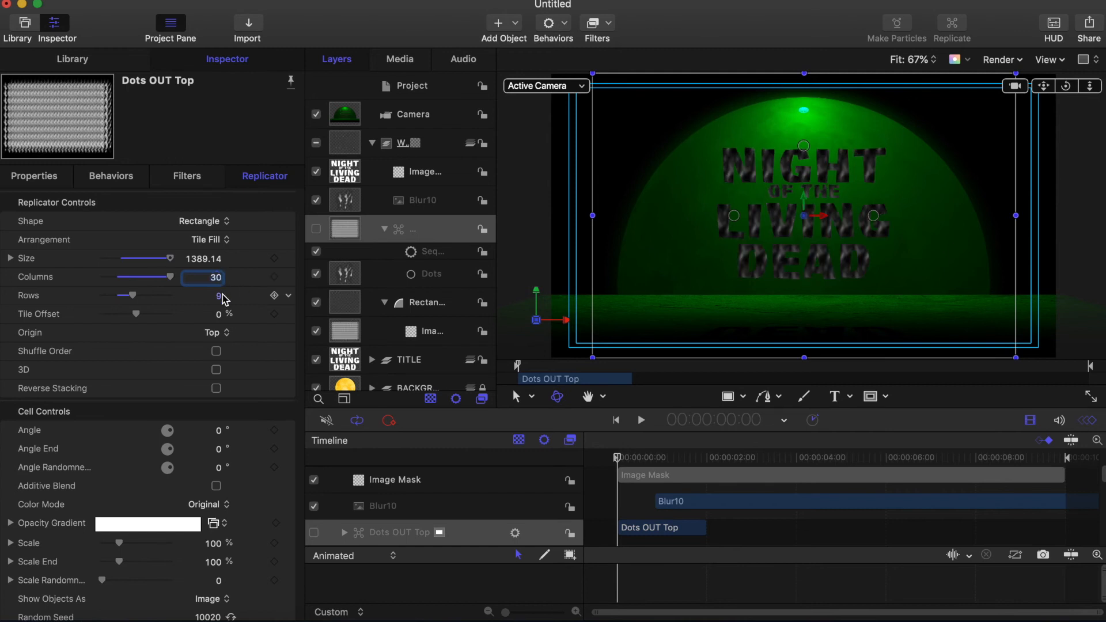
pyautogui.click(219, 296)
pyautogui.write('15')
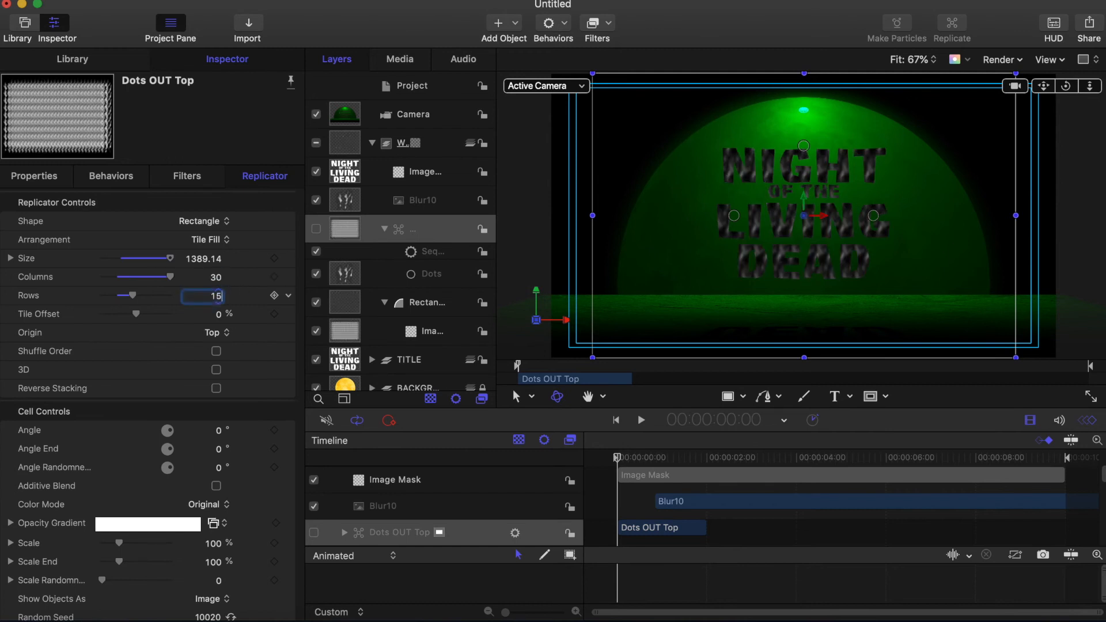
pyautogui.press('Return')
pyautogui.moveTo(617, 456); pyautogui.dragTo(647, 456)
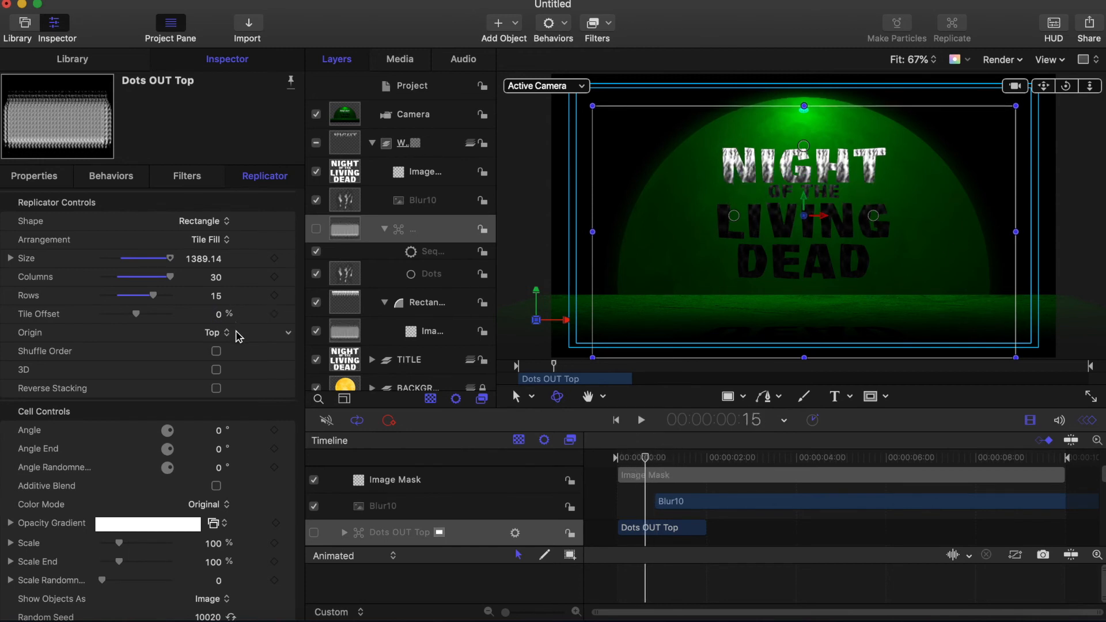
# Step: Set angle randomness 30 and scale randomness 10, then move the Blur10 clip to start at 00:00
pyautogui.scroll(-2, 94, 327)
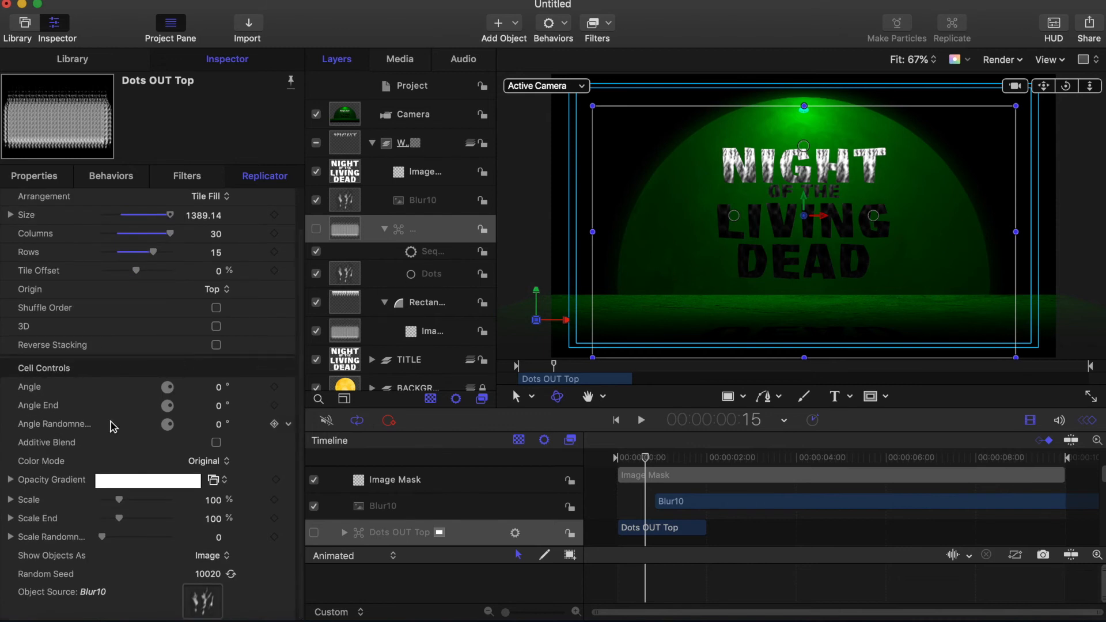
pyautogui.click(219, 425)
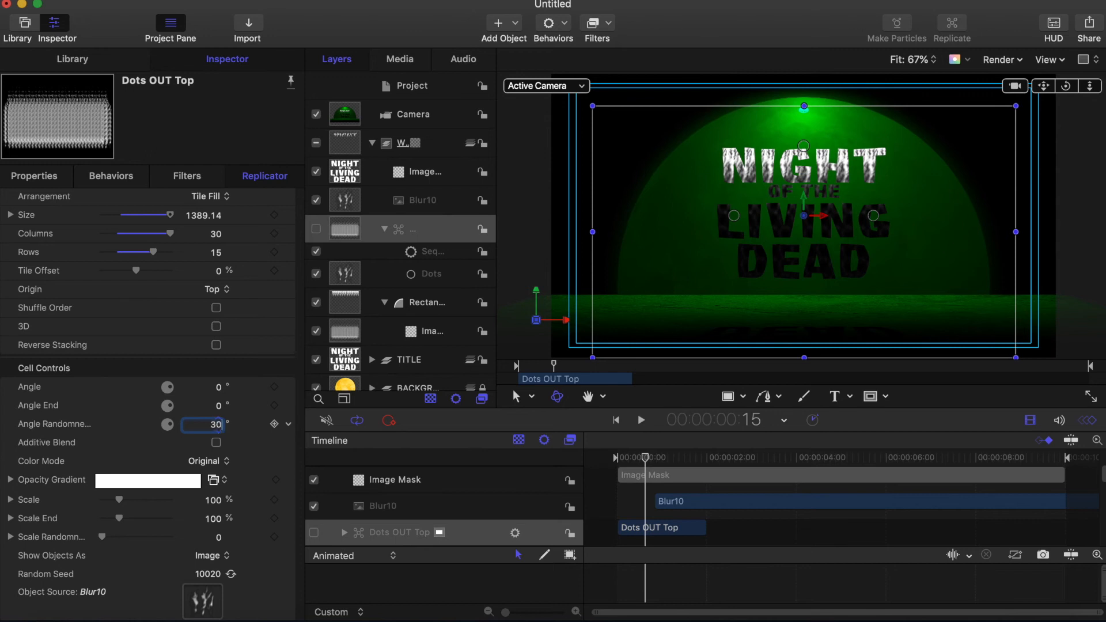
pyautogui.write('30')
pyautogui.press('Return')
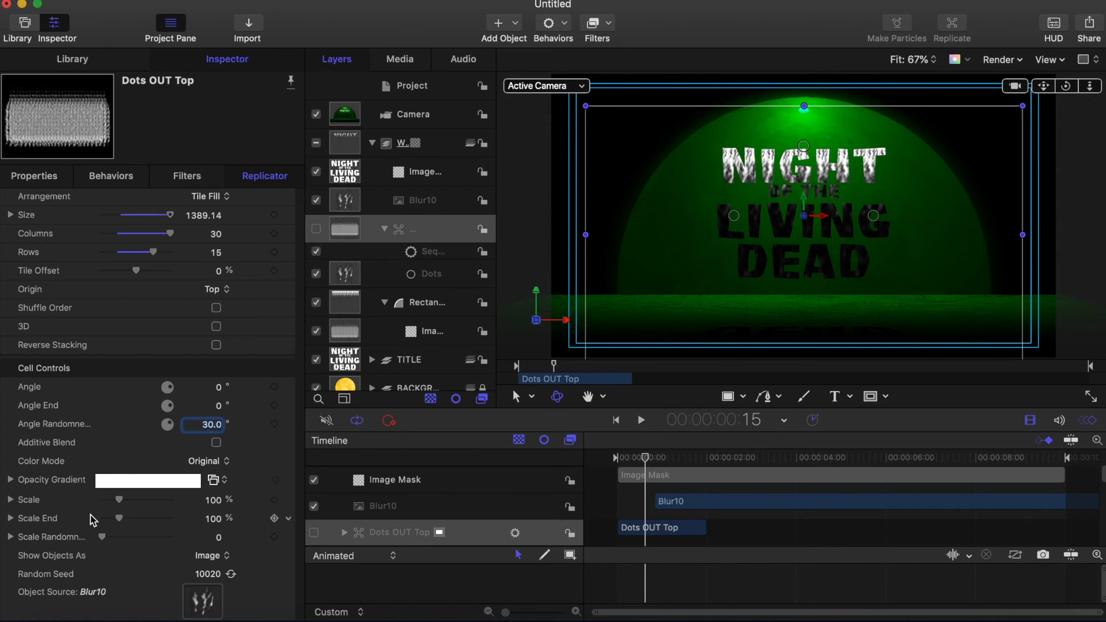
pyautogui.click(219, 539)
pyautogui.press('Return')
pyautogui.moveTo(642, 455); pyautogui.dragTo(617, 455)
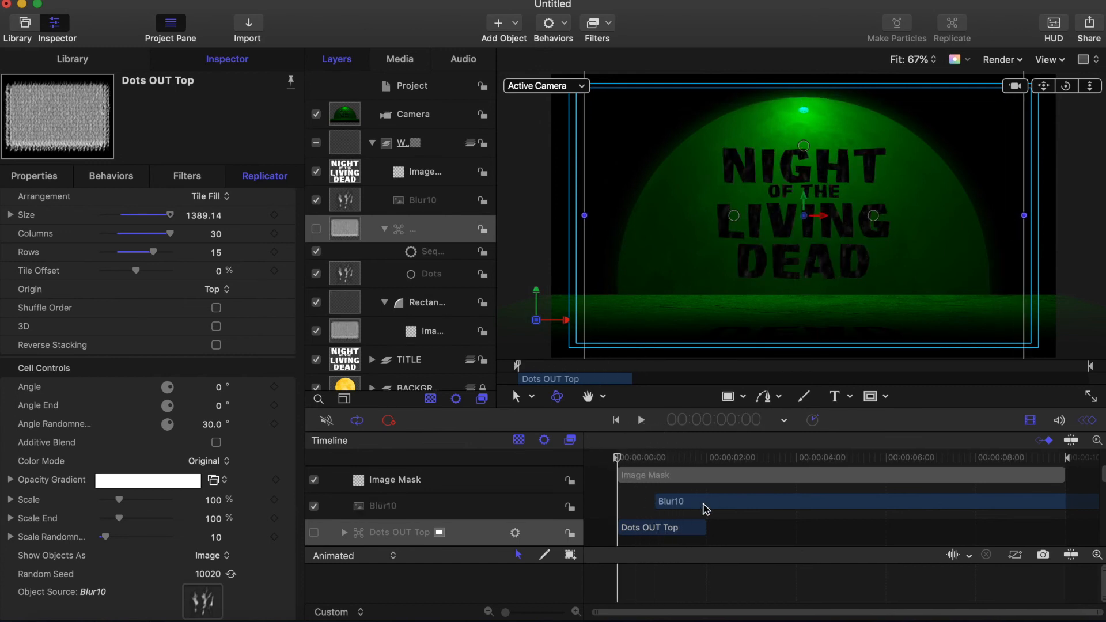
pyautogui.click(672, 507)
pyautogui.moveTo(670, 507); pyautogui.dragTo(635, 507)
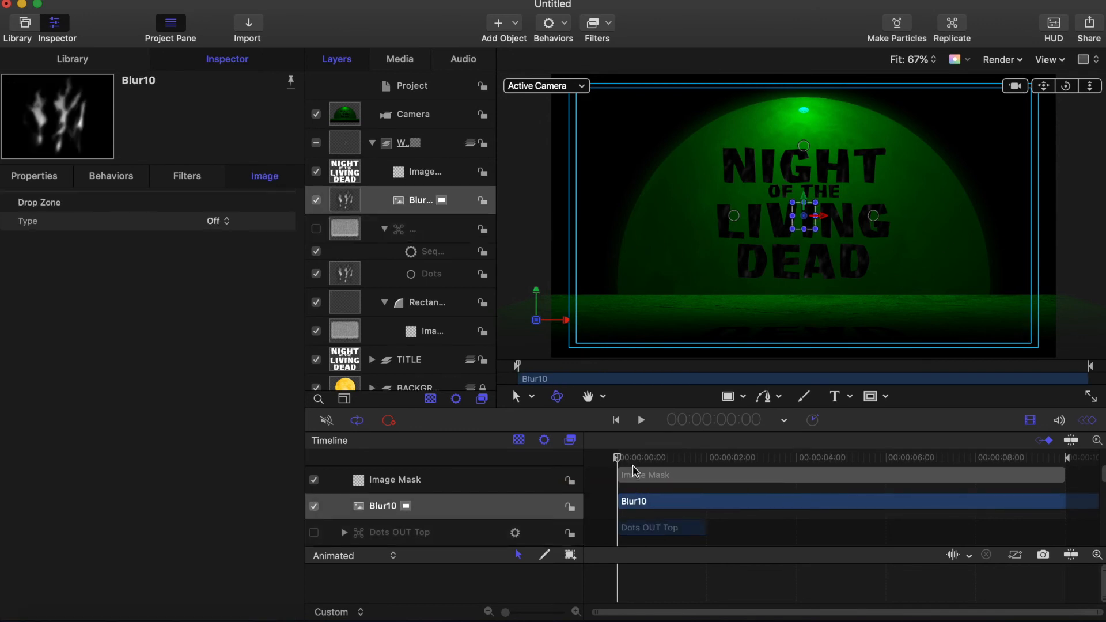
# Step: Scrub to the end to see the revealed title, then expand BACKGR and select the Moon layer
pyautogui.moveTo(620, 461); pyautogui.dragTo(1092, 456)
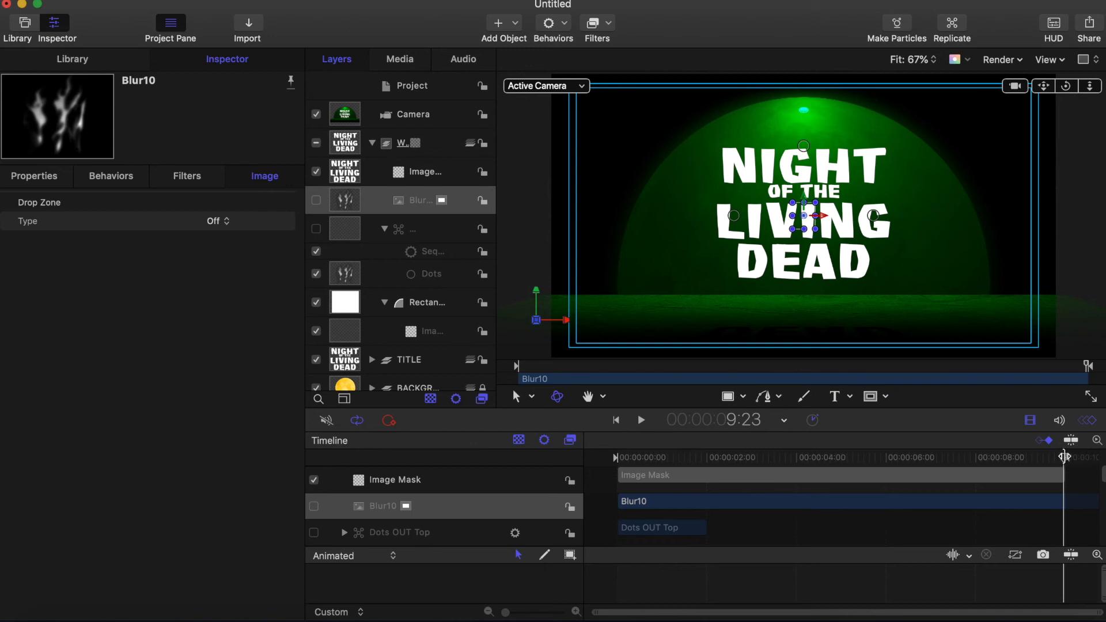
pyautogui.click(416, 190)
pyautogui.scroll(-2, 416, 190)
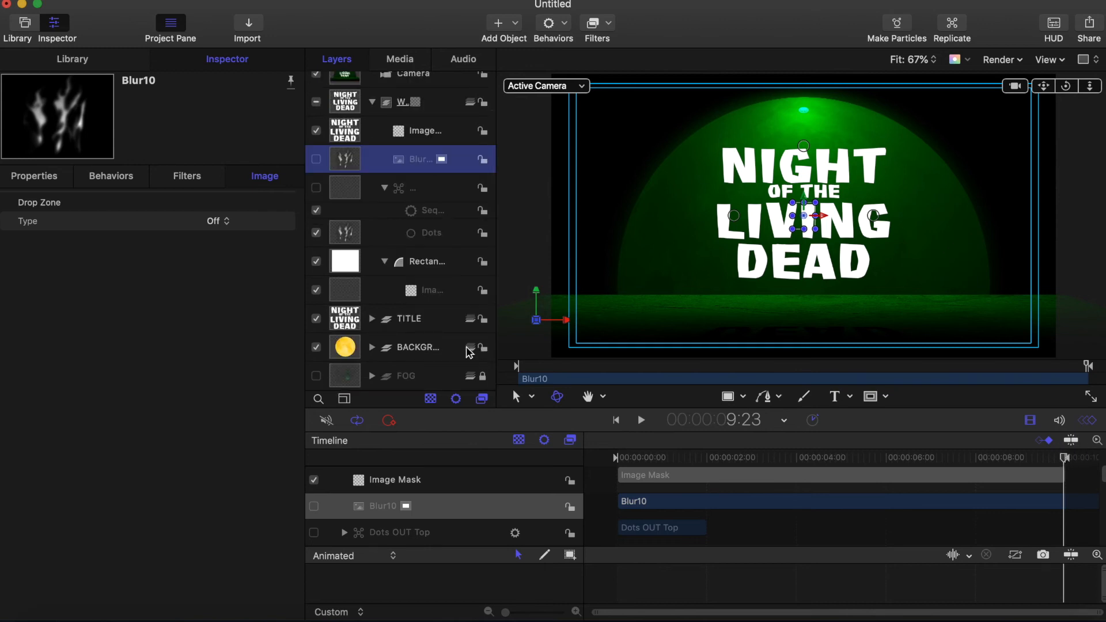
pyautogui.click(372, 347)
pyautogui.click(353, 349)
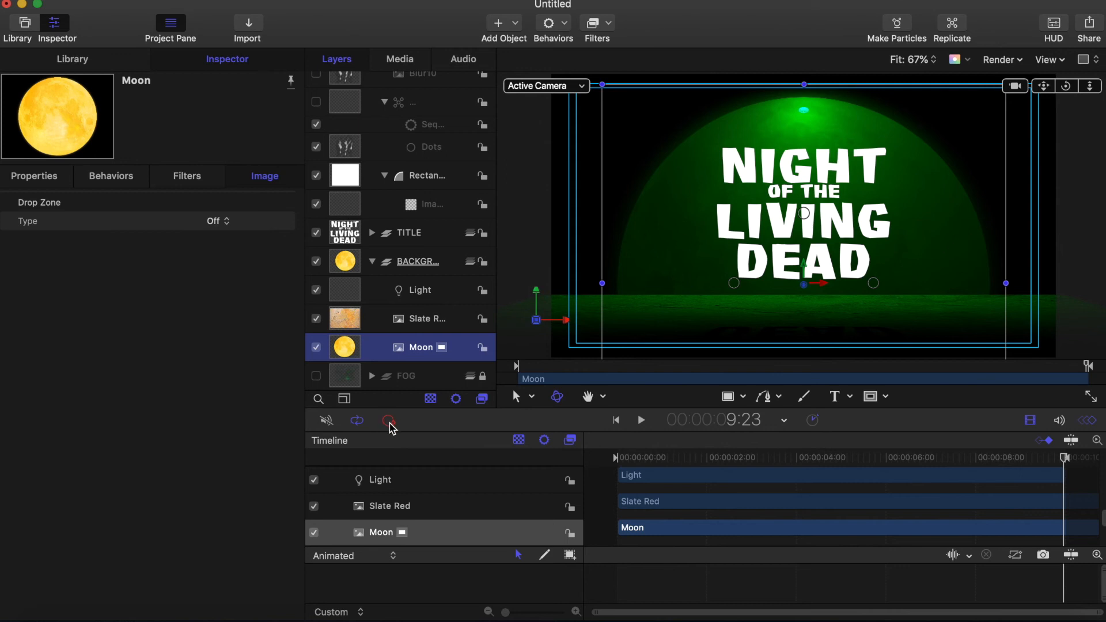
# Step: Keyframe the Moon's position at 9:23, set Y to -1600 at frame 0, and stop recording
pyautogui.click(43, 179)
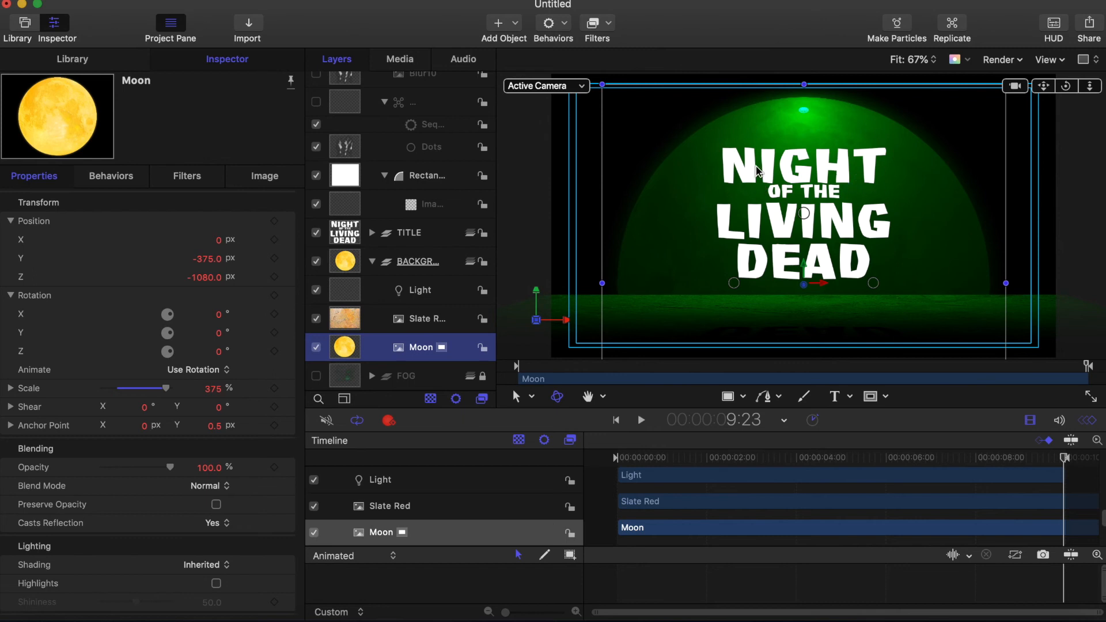
pyautogui.click(274, 221)
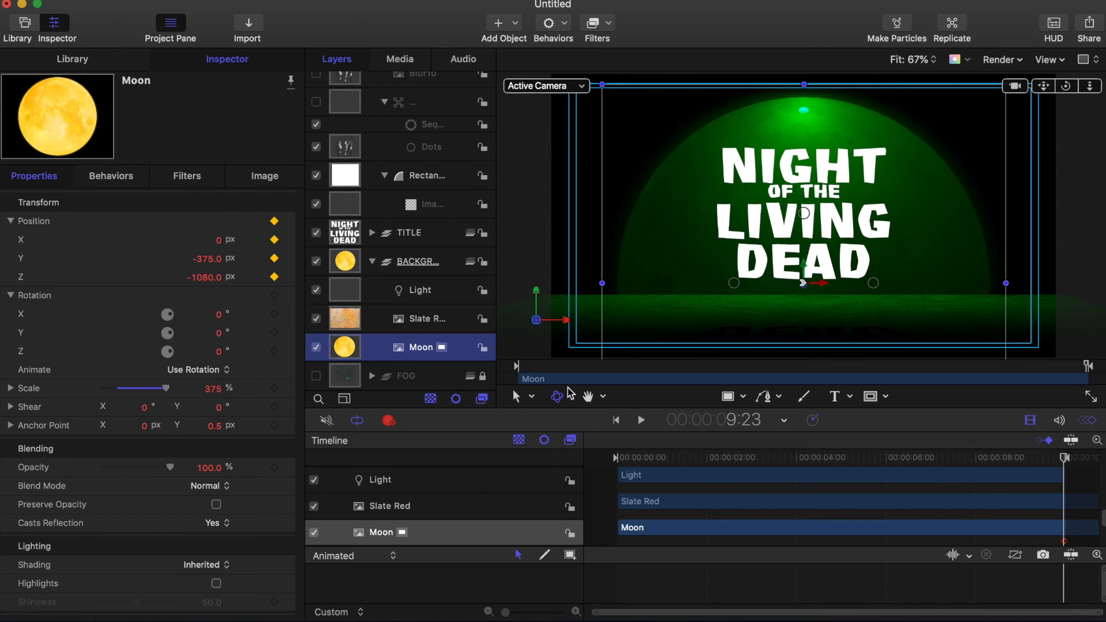
pyautogui.moveTo(730, 460); pyautogui.dragTo(557, 460)
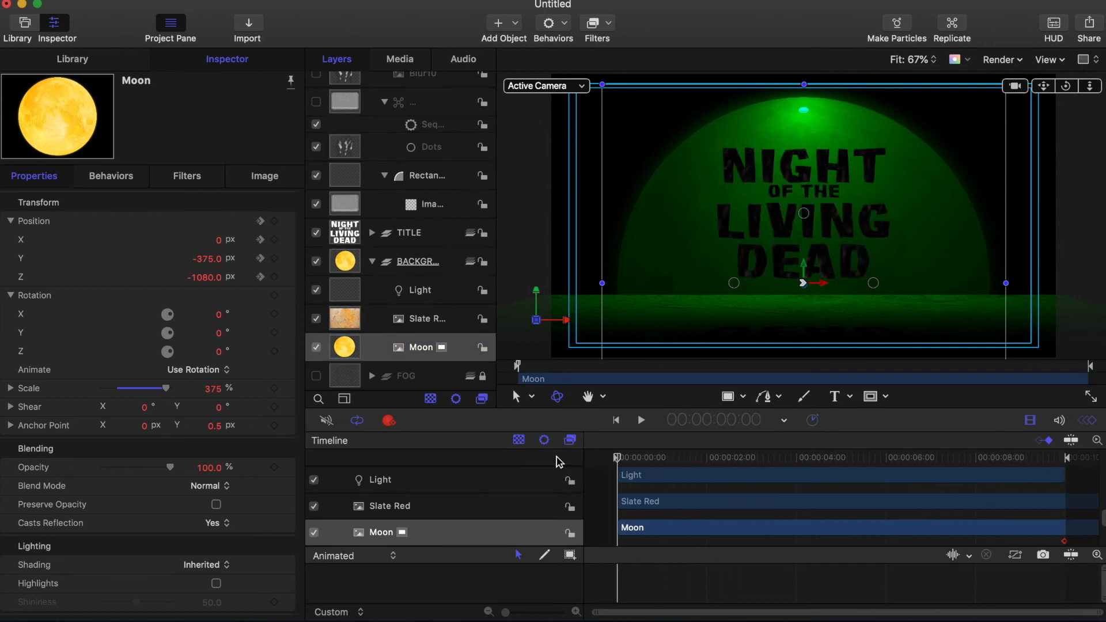
pyautogui.click(208, 260)
pyautogui.write('-1600')
pyautogui.press('Return')
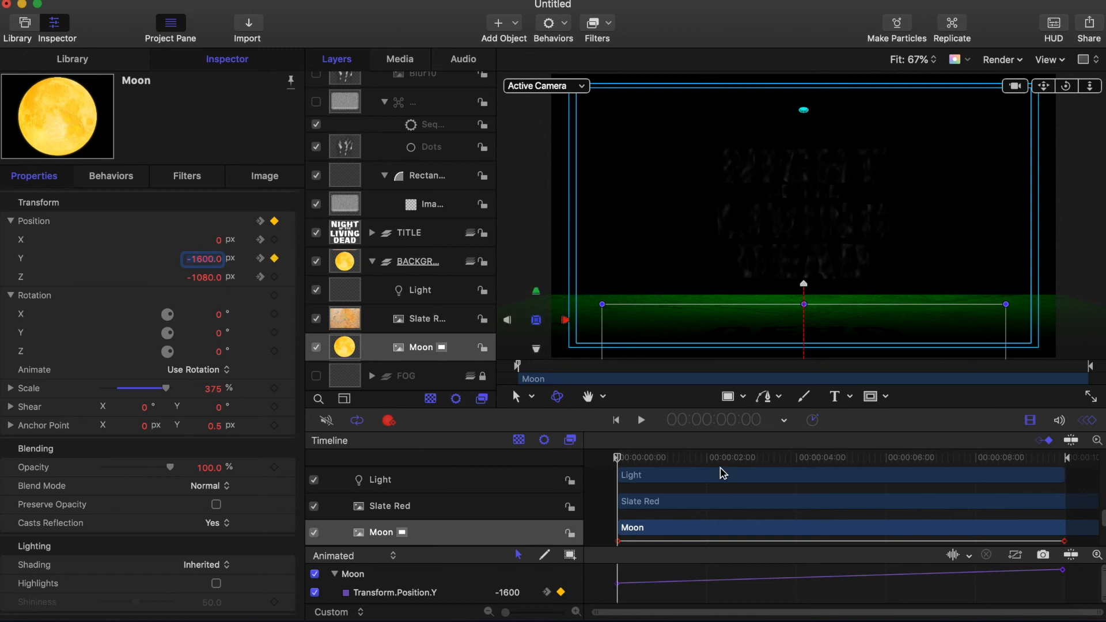
pyautogui.click(619, 457)
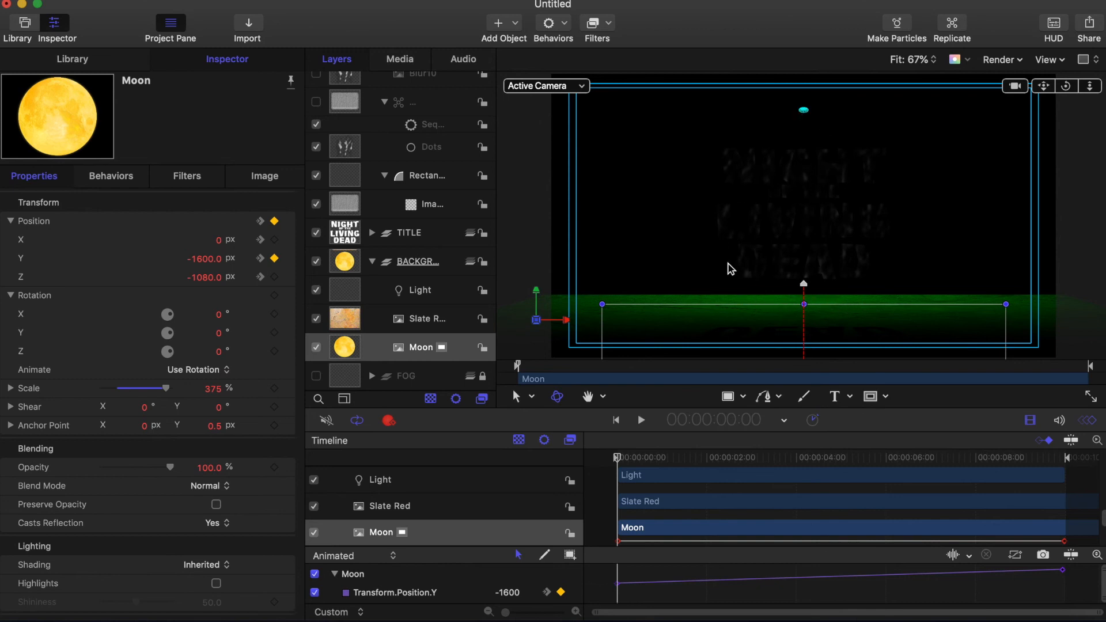
pyautogui.click(390, 424)
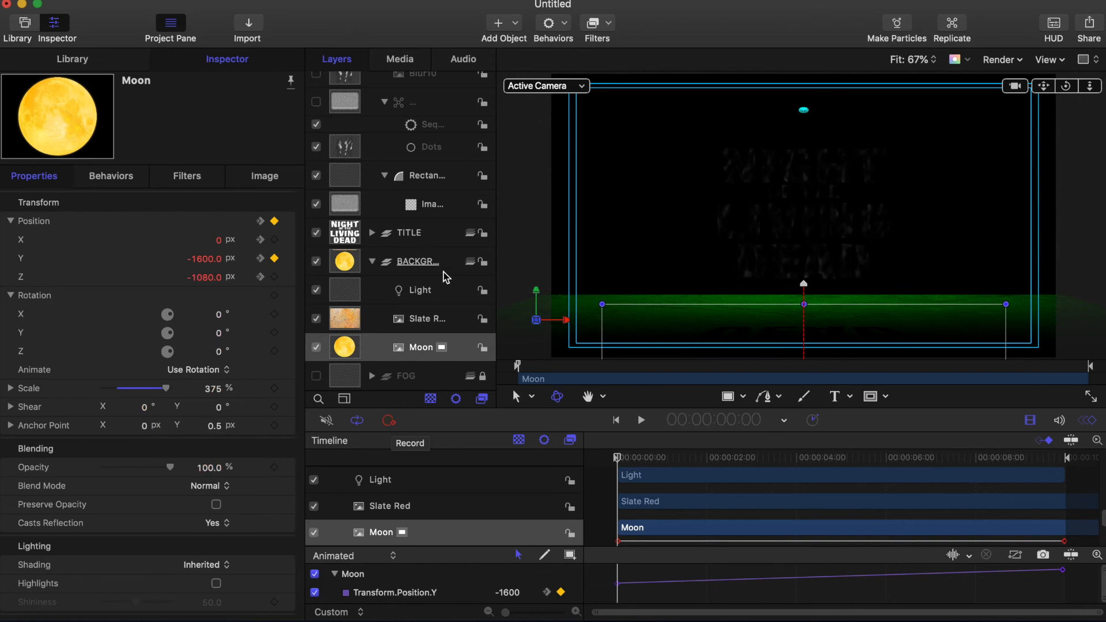
pyautogui.click(431, 293)
# Step: Add a Match Move behaviour to the Light with the Moon as its source
pyautogui.click(568, 31)
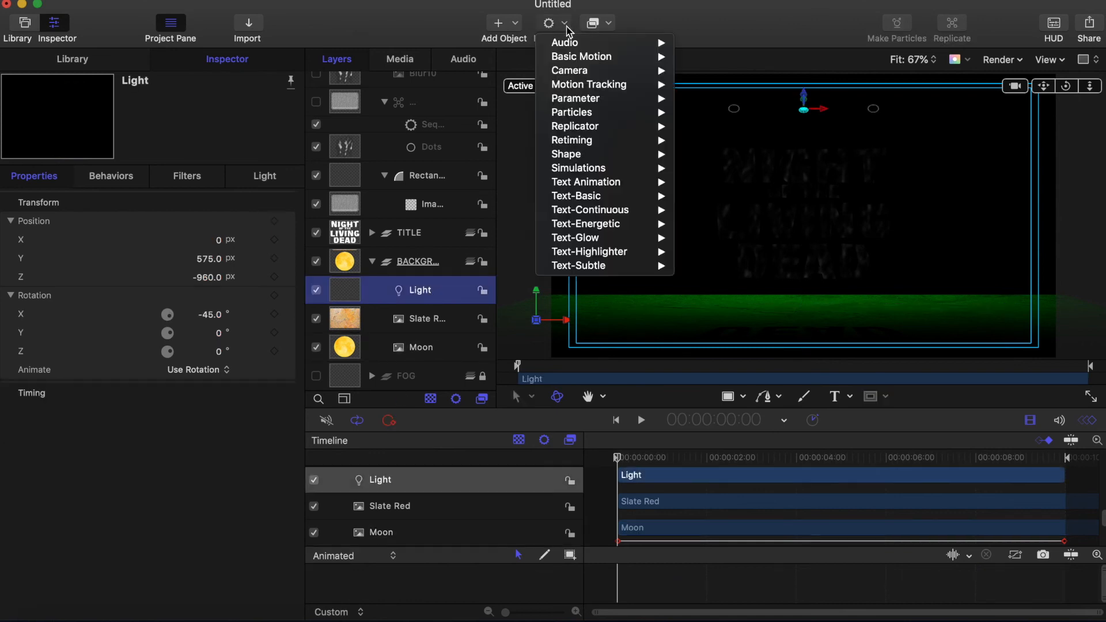
pyautogui.moveTo(578, 90)
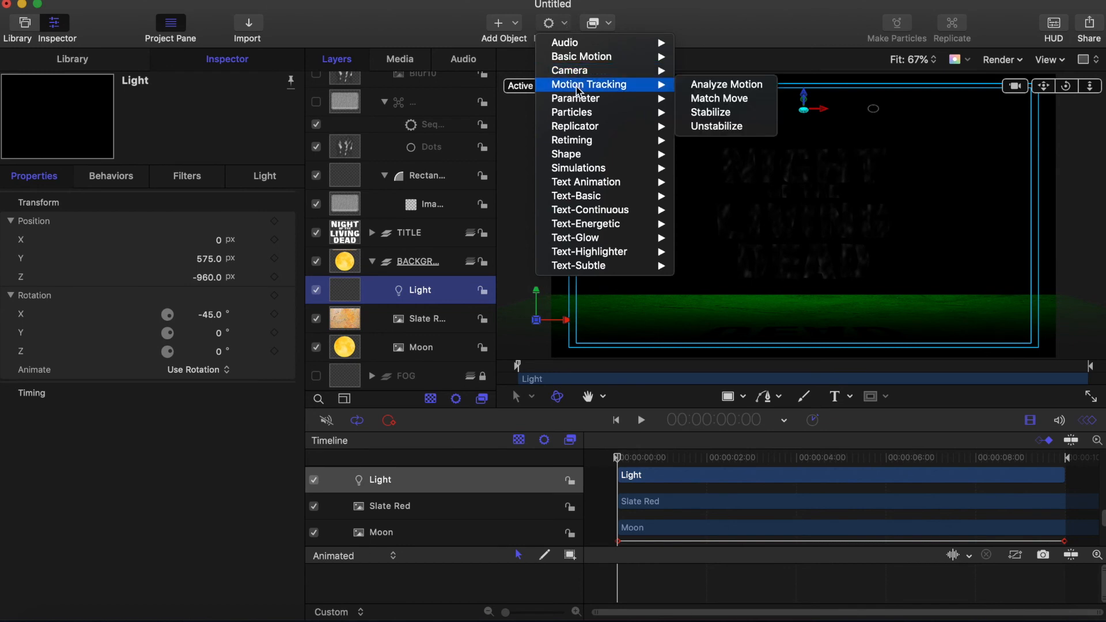
pyautogui.click(712, 99)
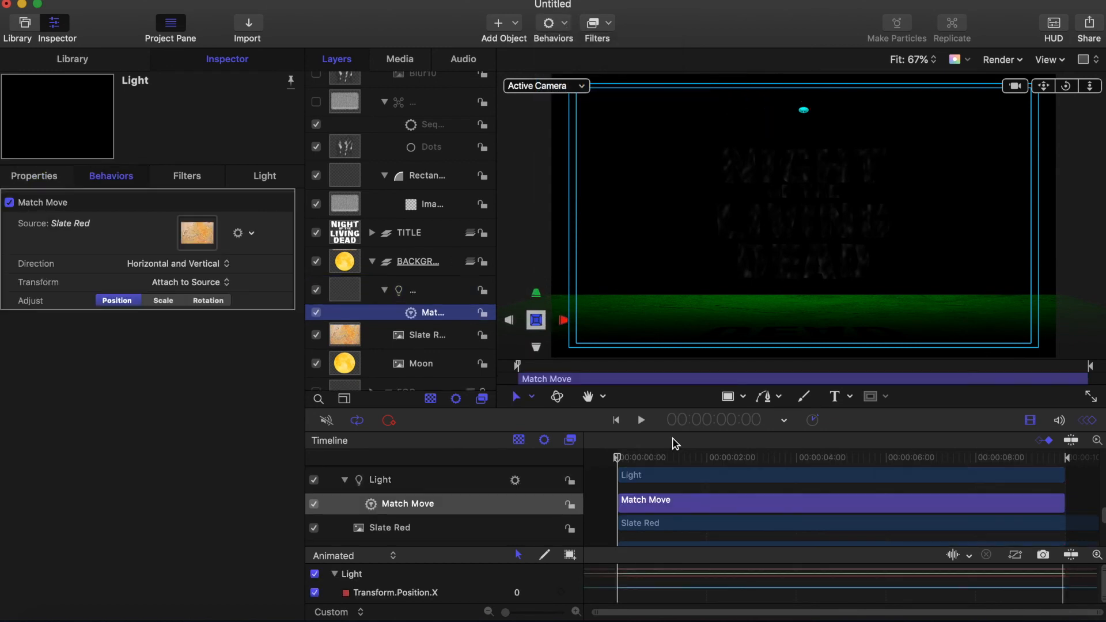
pyautogui.press('End')
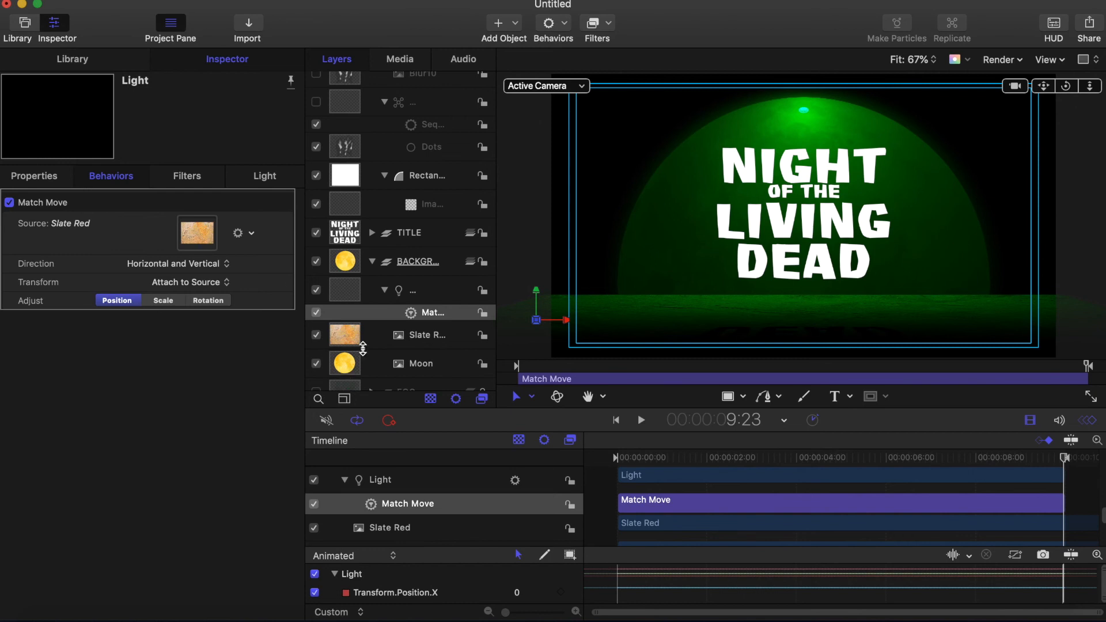
pyautogui.moveTo(348, 363); pyautogui.dragTo(197, 232)
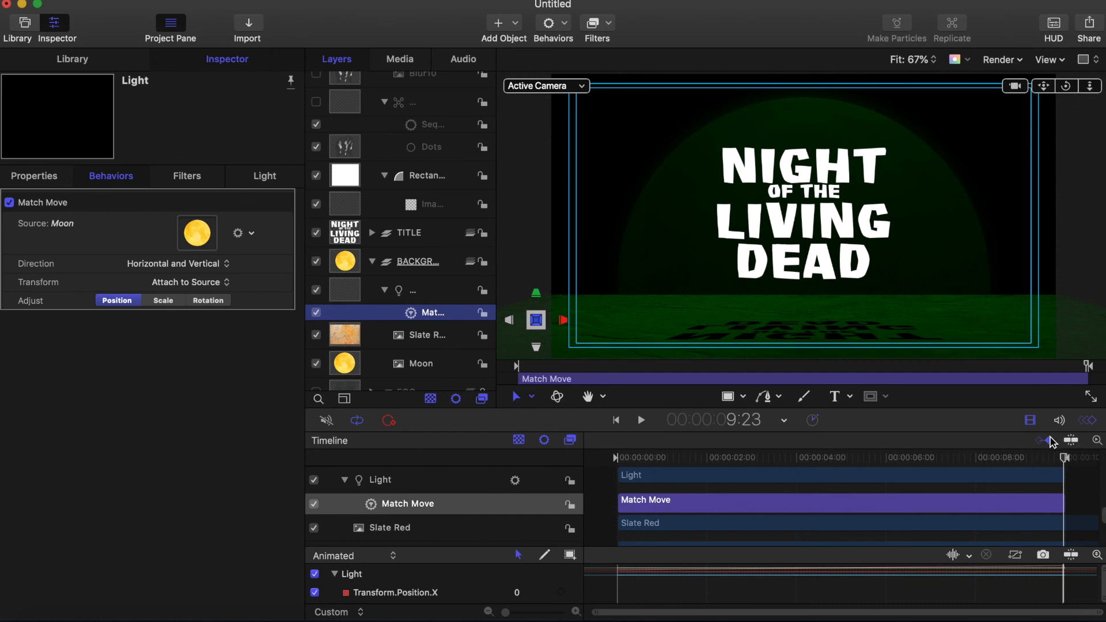
pyautogui.moveTo(1064, 453); pyautogui.dragTo(1096, 451)
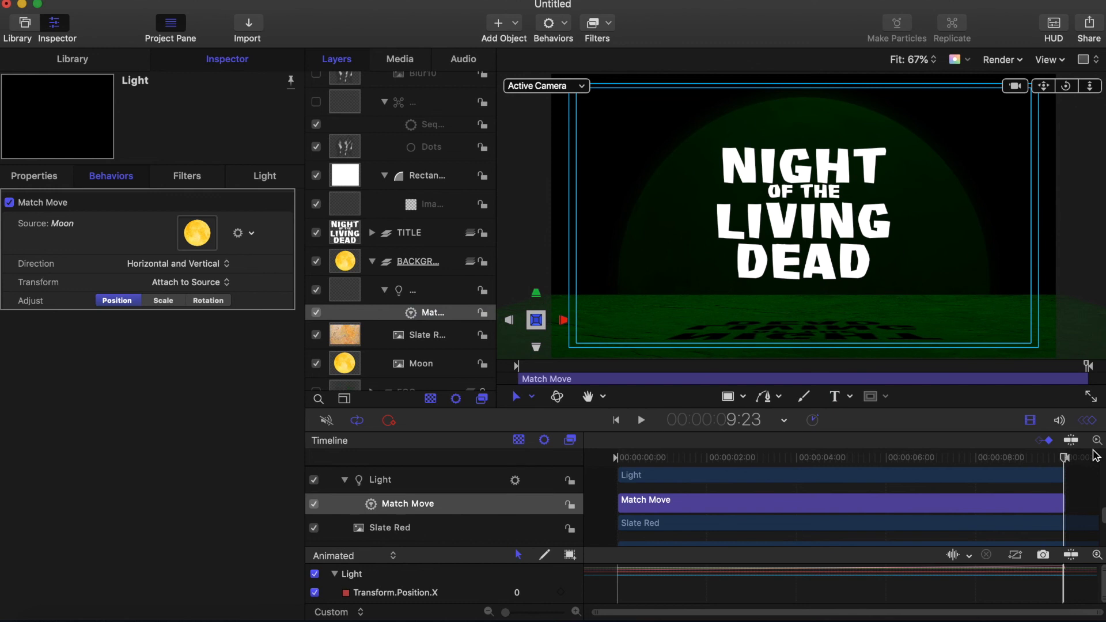
# Step: Set the Light's Position Y to 575 and preview the spotlight at 6 seconds
pyautogui.click(352, 295)
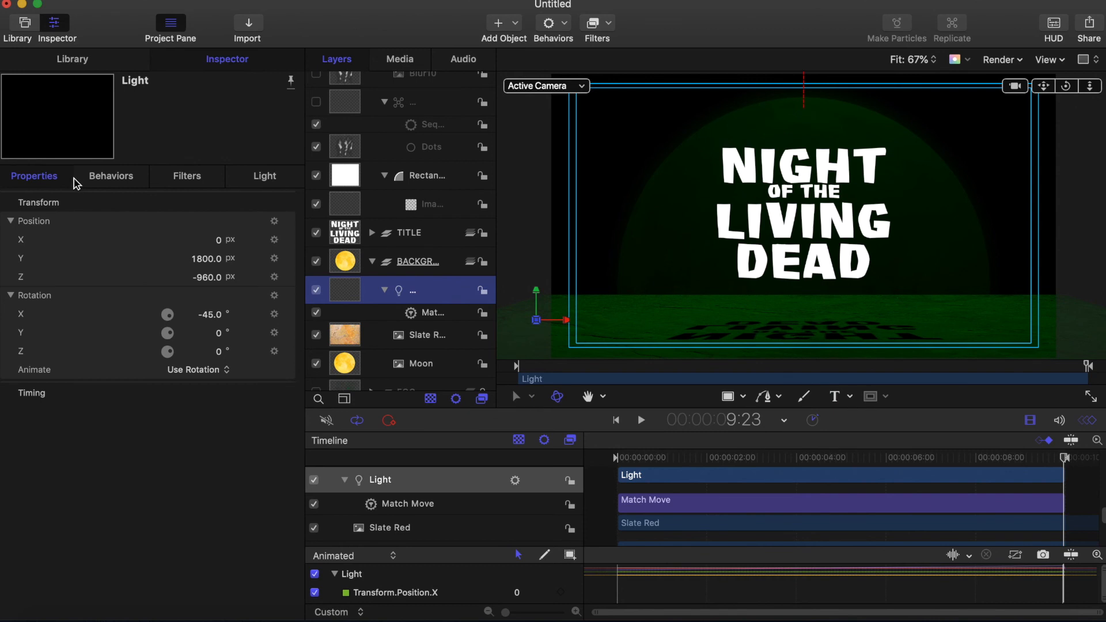
pyautogui.click(212, 263)
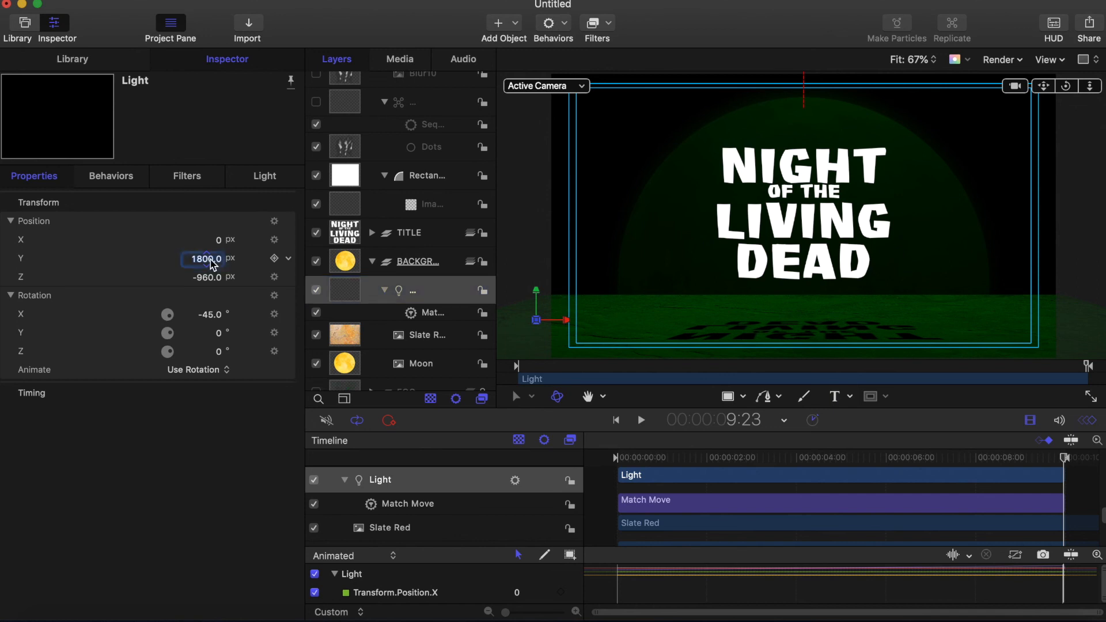
pyautogui.write('575')
pyautogui.press('Return')
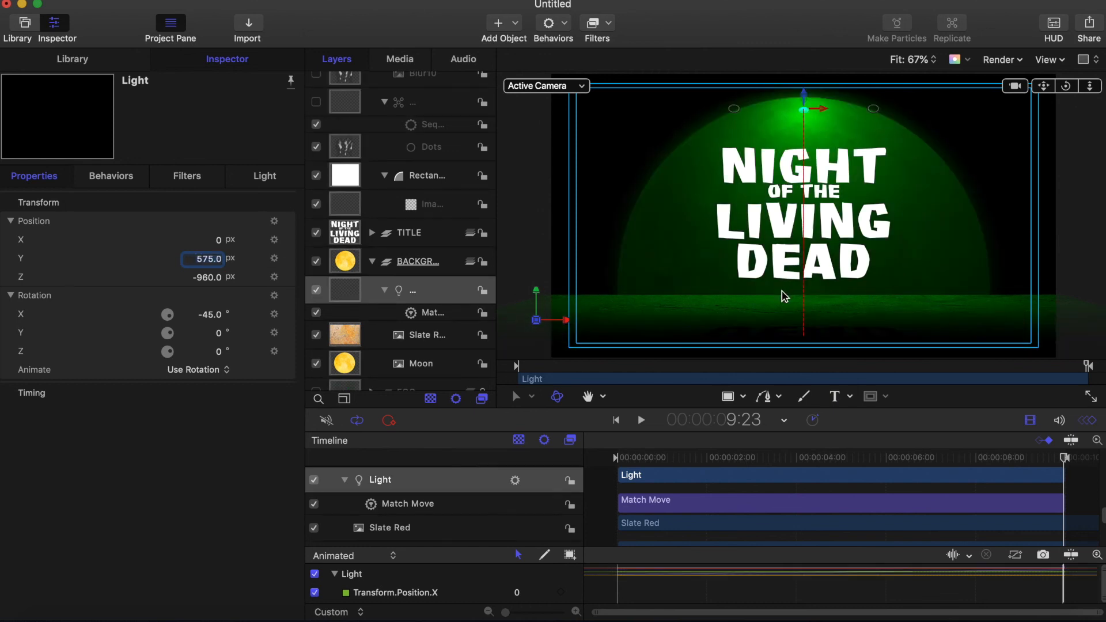
pyautogui.moveTo(1064, 458); pyautogui.dragTo(888, 463)
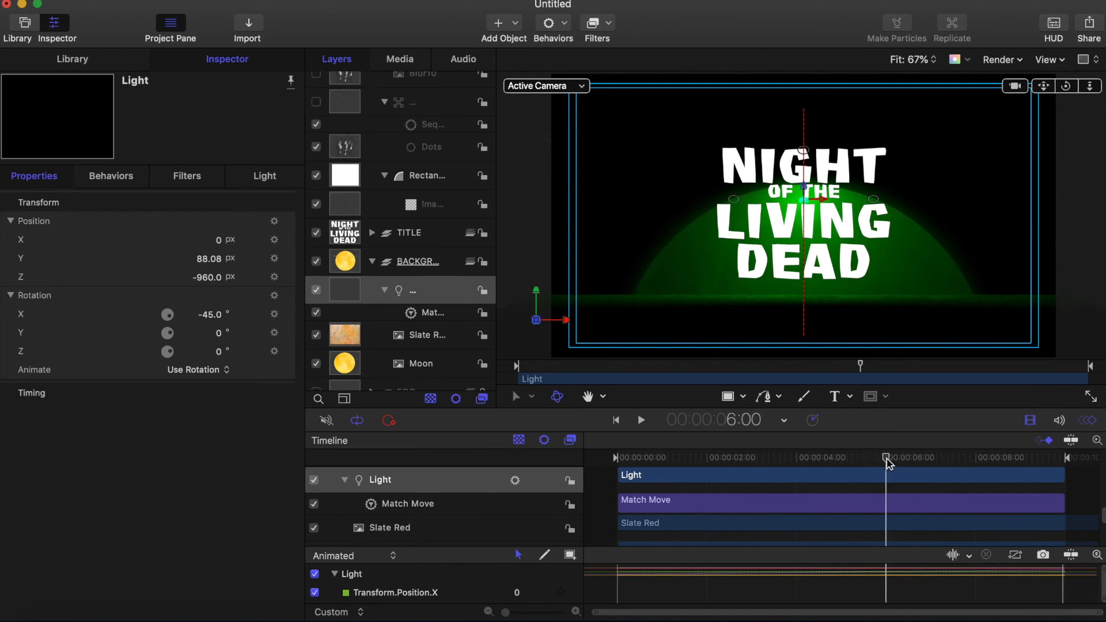
# Step: Move the Moon's end keyframe to 6:00 with Position Y -375, then lock BACKGROUND
pyautogui.click(343, 372)
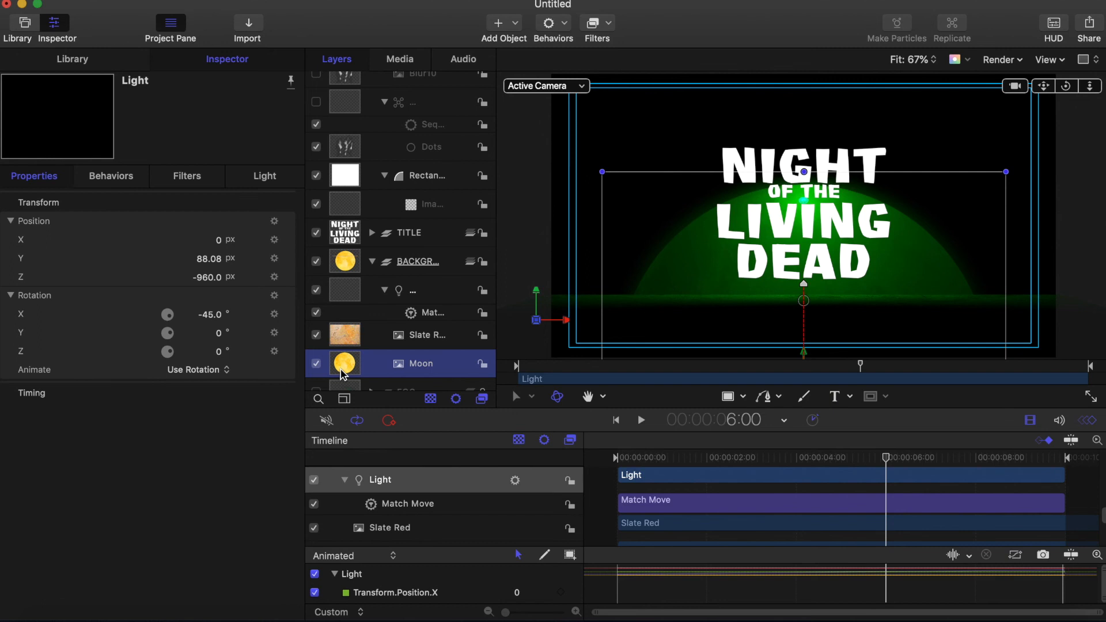
pyautogui.click(275, 221)
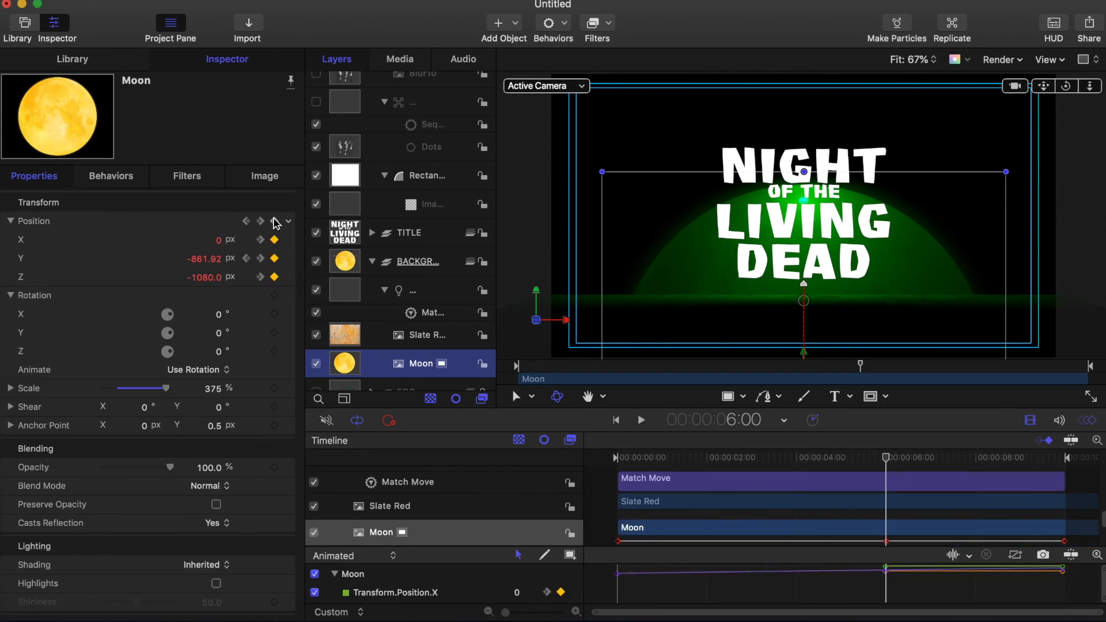
pyautogui.click(261, 258)
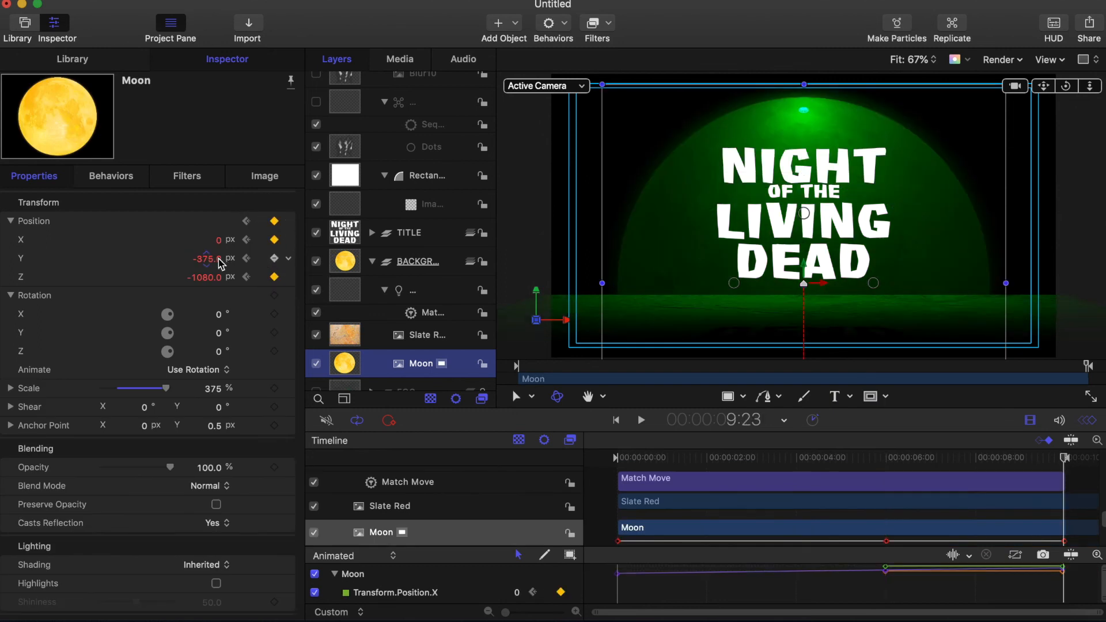
pyautogui.click(274, 222)
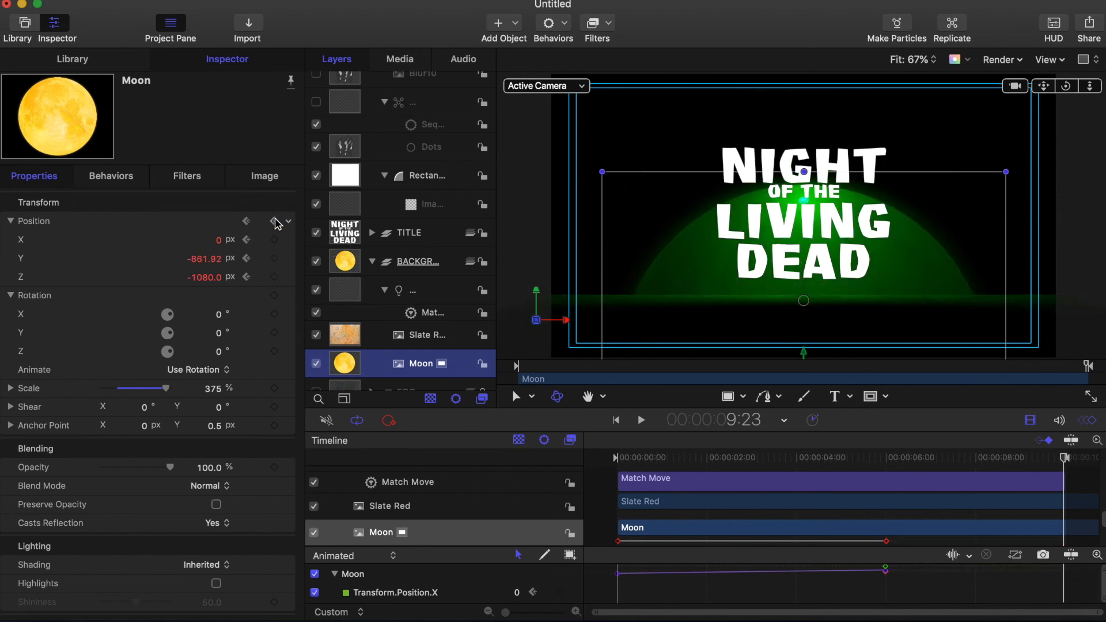
pyautogui.click(209, 259)
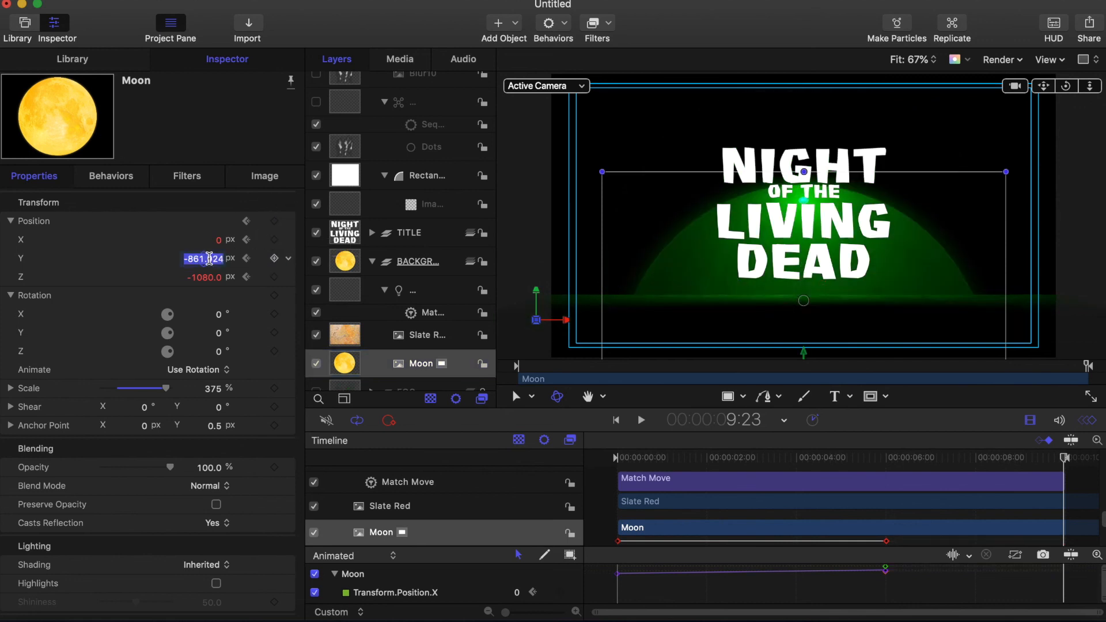
pyautogui.write('-375')
pyautogui.press('Return')
pyautogui.moveTo(1064, 458); pyautogui.dragTo(885, 449)
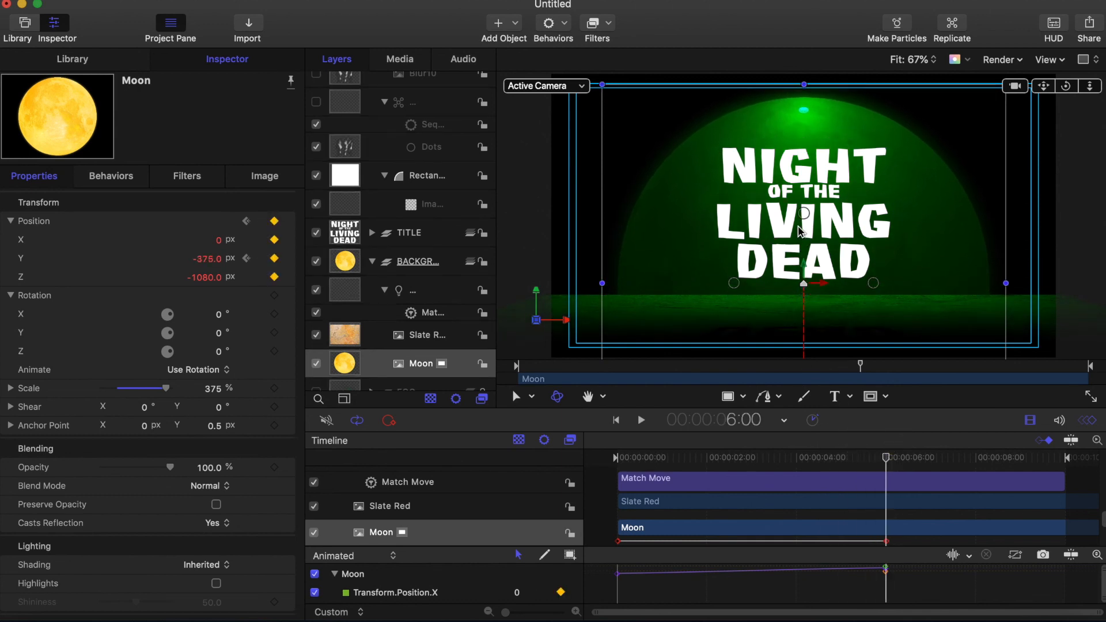
pyautogui.click(482, 263)
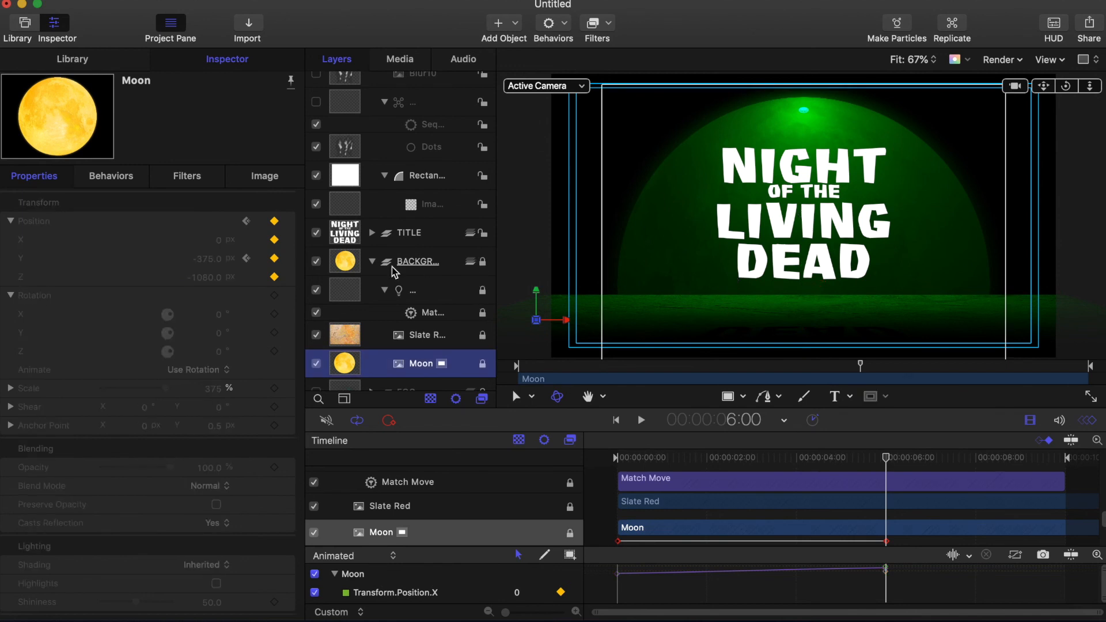
# Step: Move the Dots OUT Top replicator so it starts at 6:01
pyautogui.click(372, 261)
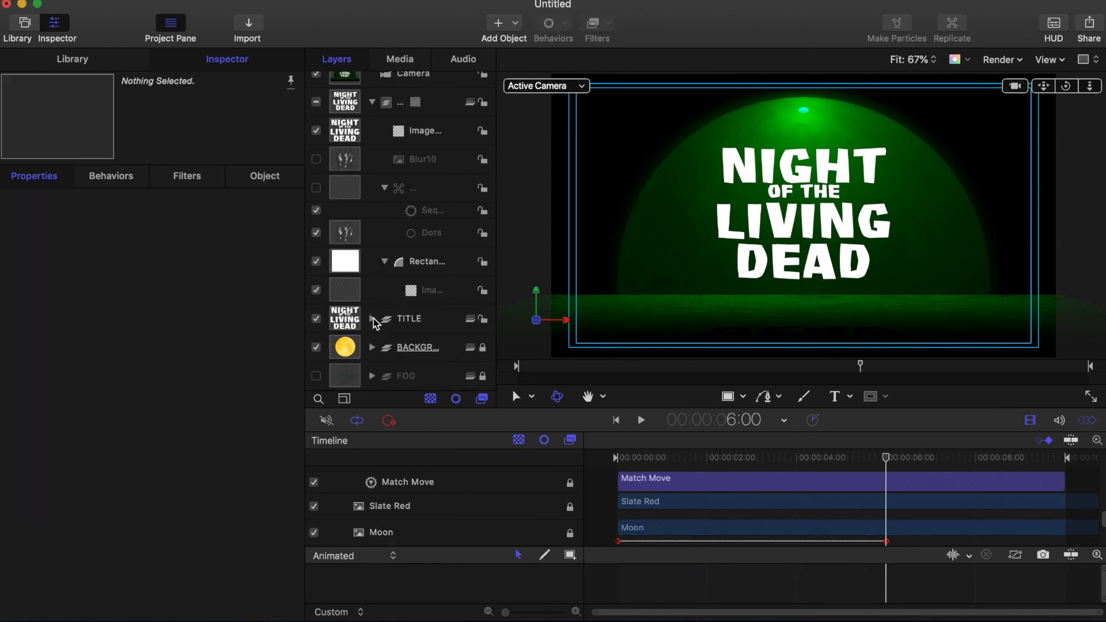
pyautogui.click(345, 176)
pyautogui.moveTo(676, 476); pyautogui.dragTo(941, 473)
pyautogui.scroll(2, 875, 495)
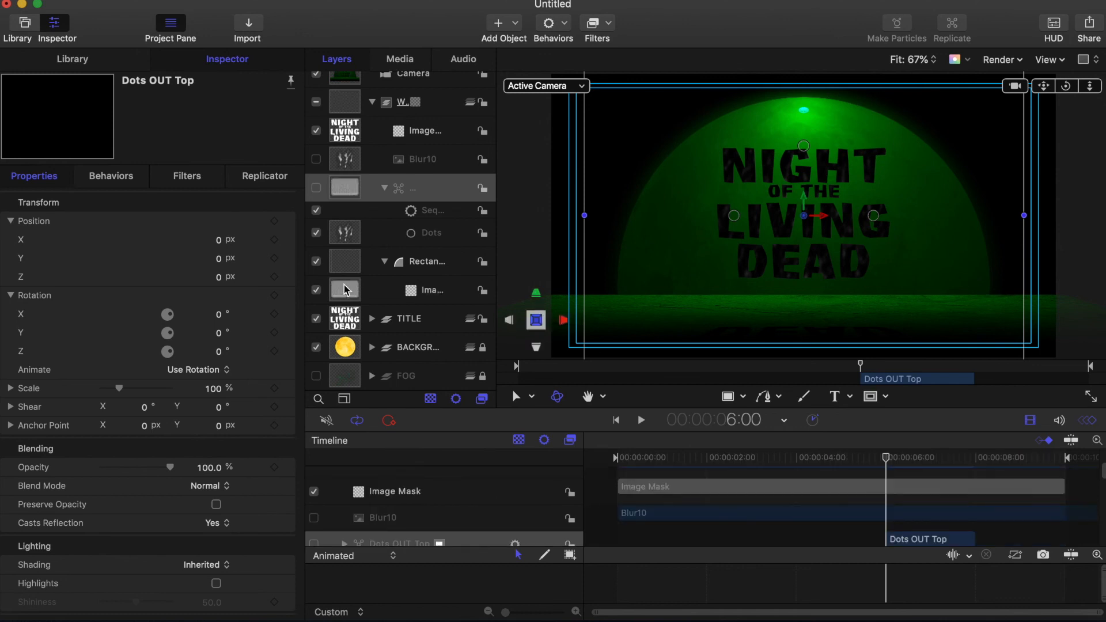
# Step: Set the WIPE group's In point to 6:00, then play back to check the reveal
pyautogui.click(340, 261)
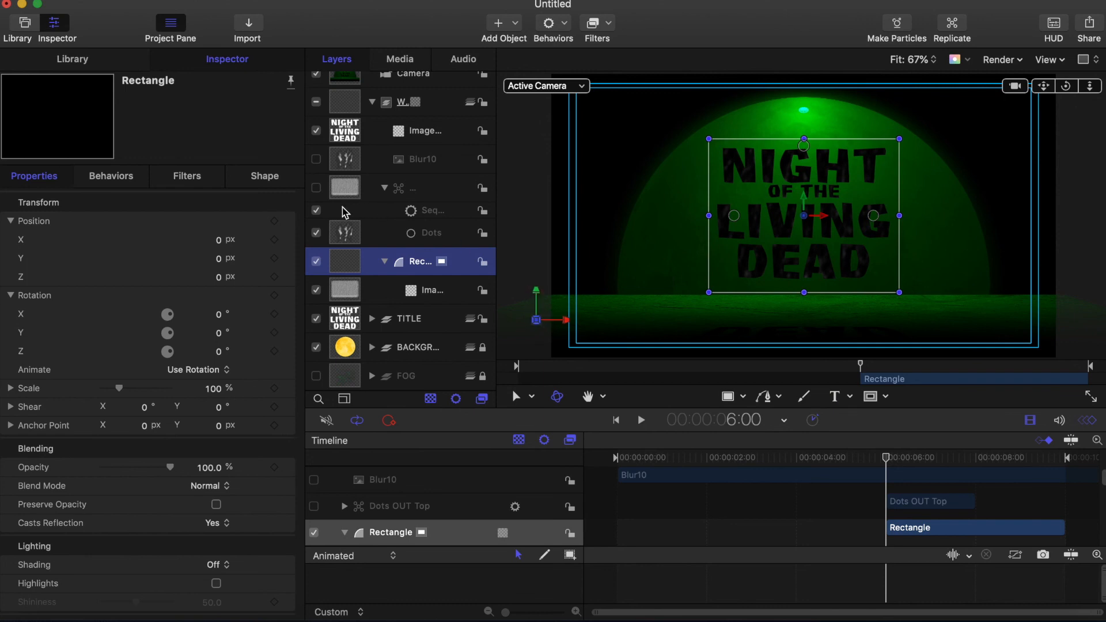
pyautogui.click(348, 105)
pyautogui.press('i')
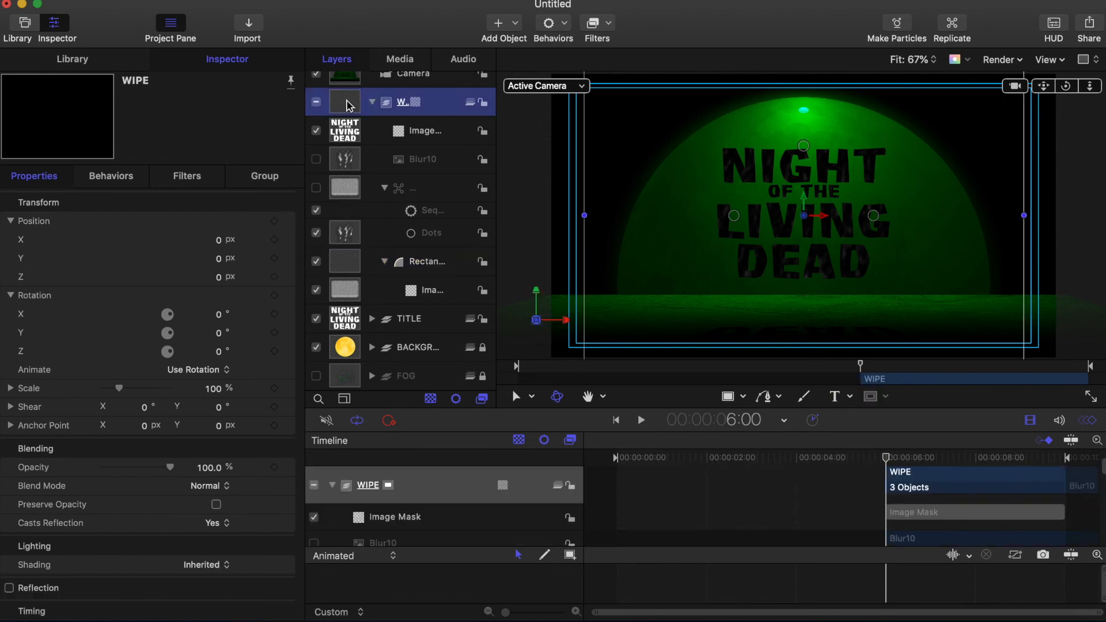
pyautogui.moveTo(887, 458); pyautogui.dragTo(596, 463)
pyautogui.click(541, 245)
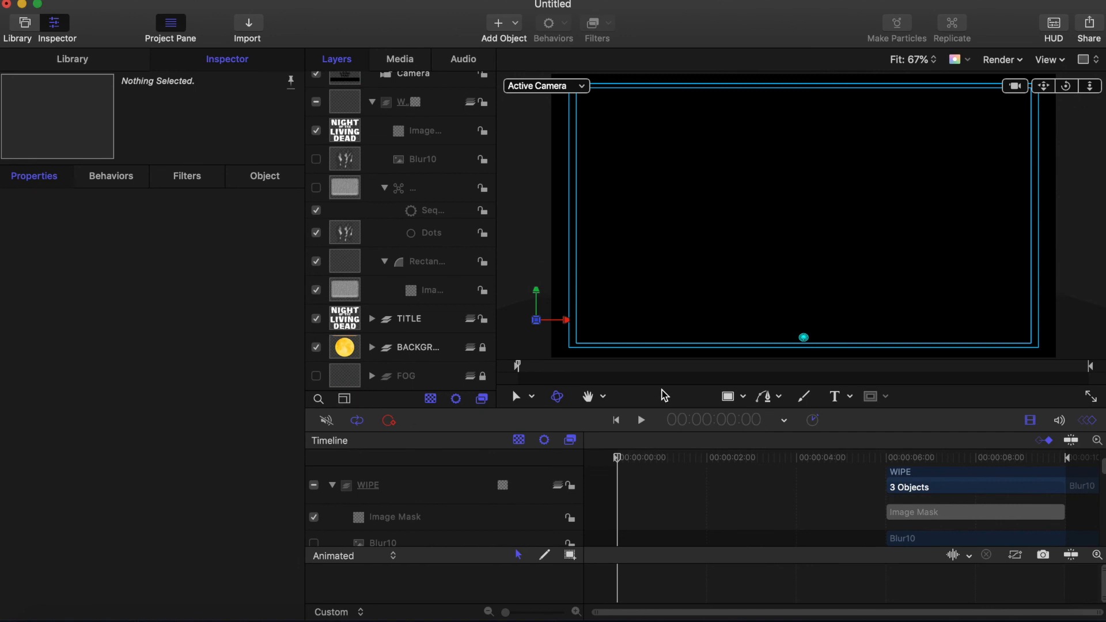
pyautogui.click(641, 419)
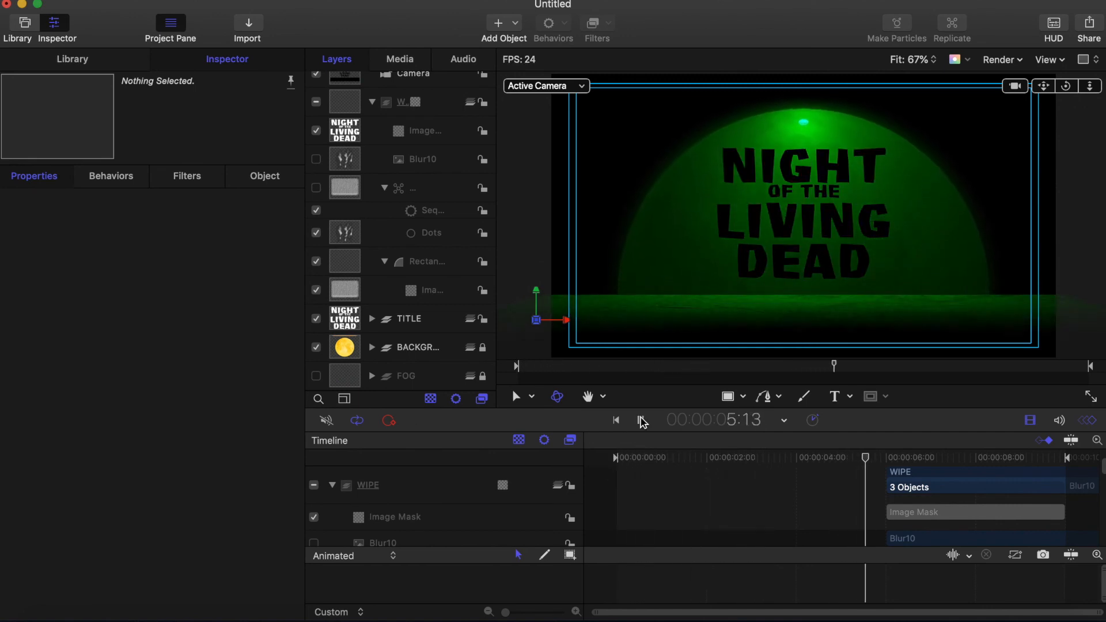
pyautogui.click(641, 420)
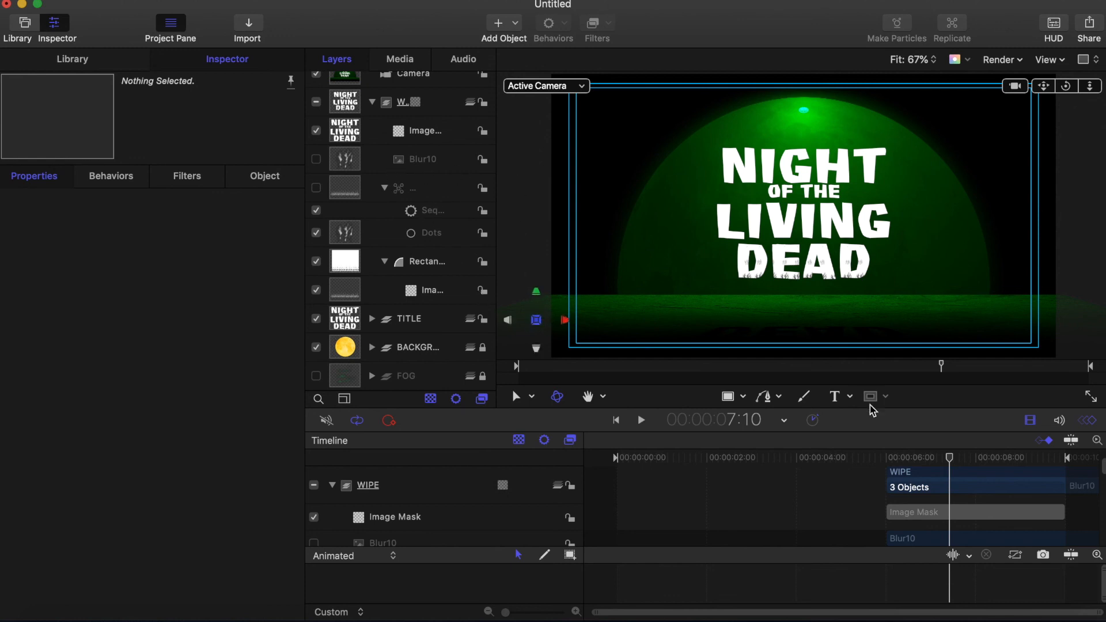
pyautogui.click(856, 457)
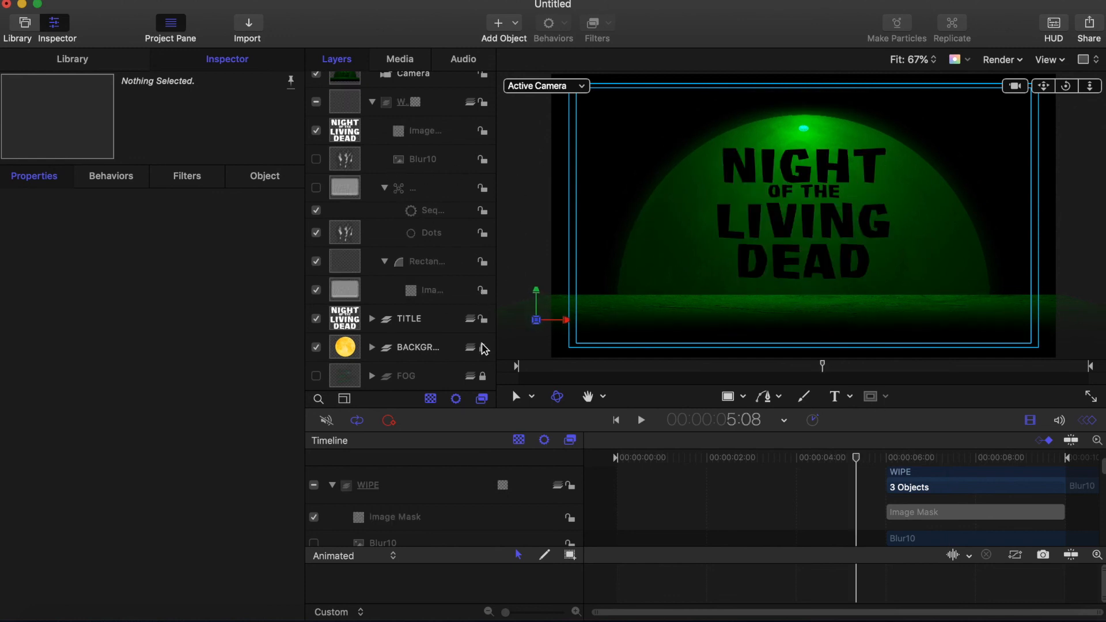
# Step: Apply the Glow > Bloom filter from the Library to the Moon layer in BACKGROUND
pyautogui.click(372, 347)
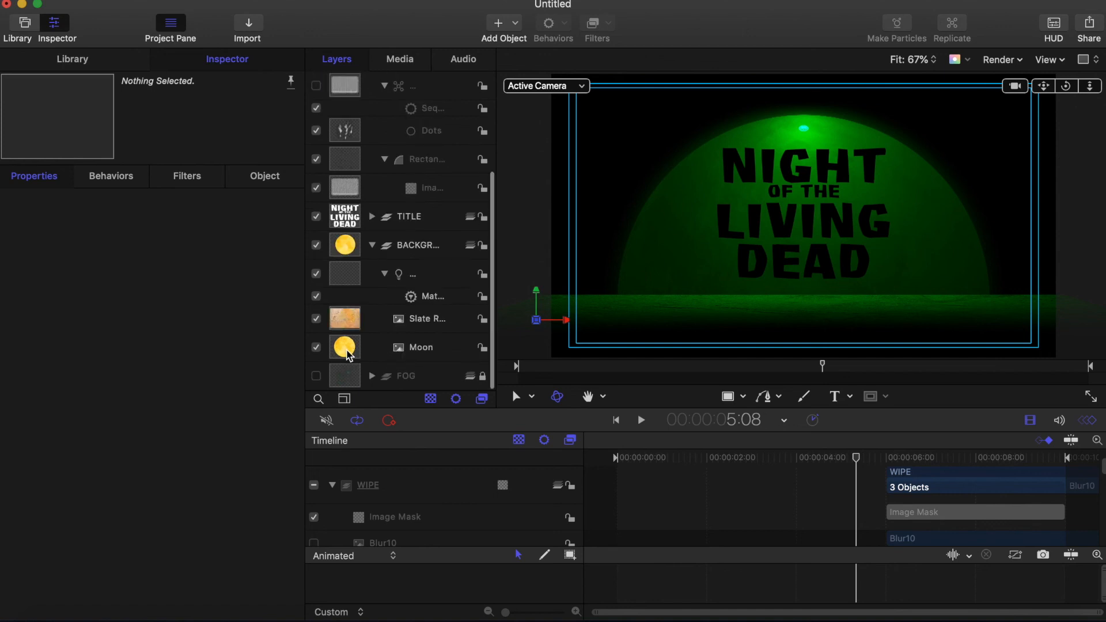
pyautogui.click(349, 355)
pyautogui.click(72, 59)
pyautogui.scroll(3, 23, 207)
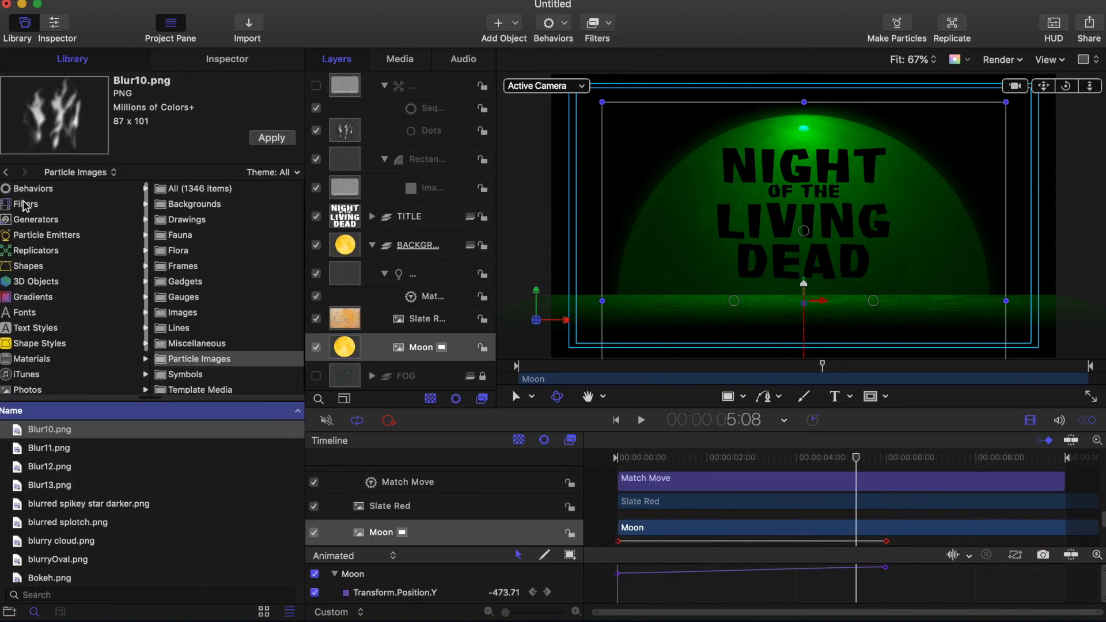
pyautogui.click(23, 205)
pyautogui.click(178, 281)
pyautogui.click(22, 443)
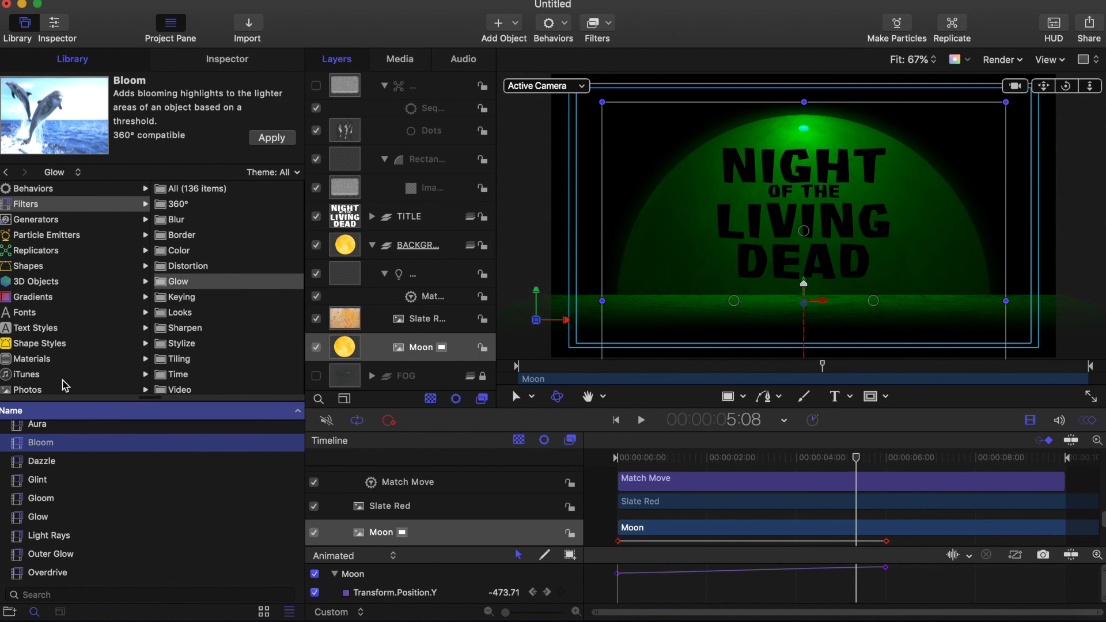
pyautogui.click(271, 137)
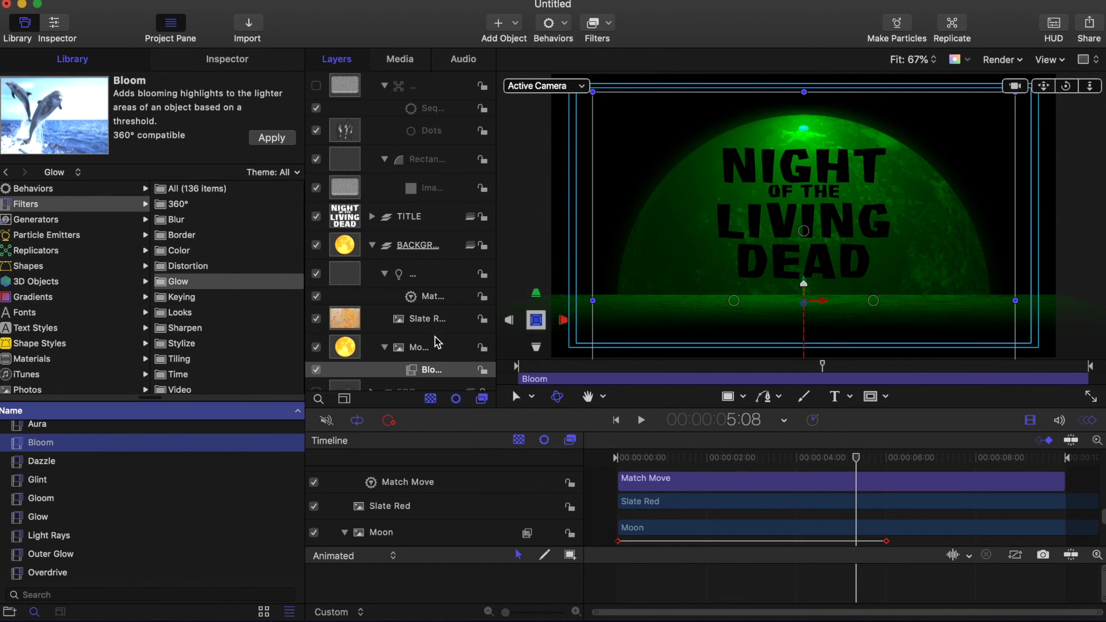
pyautogui.scroll(-2, 407, 345)
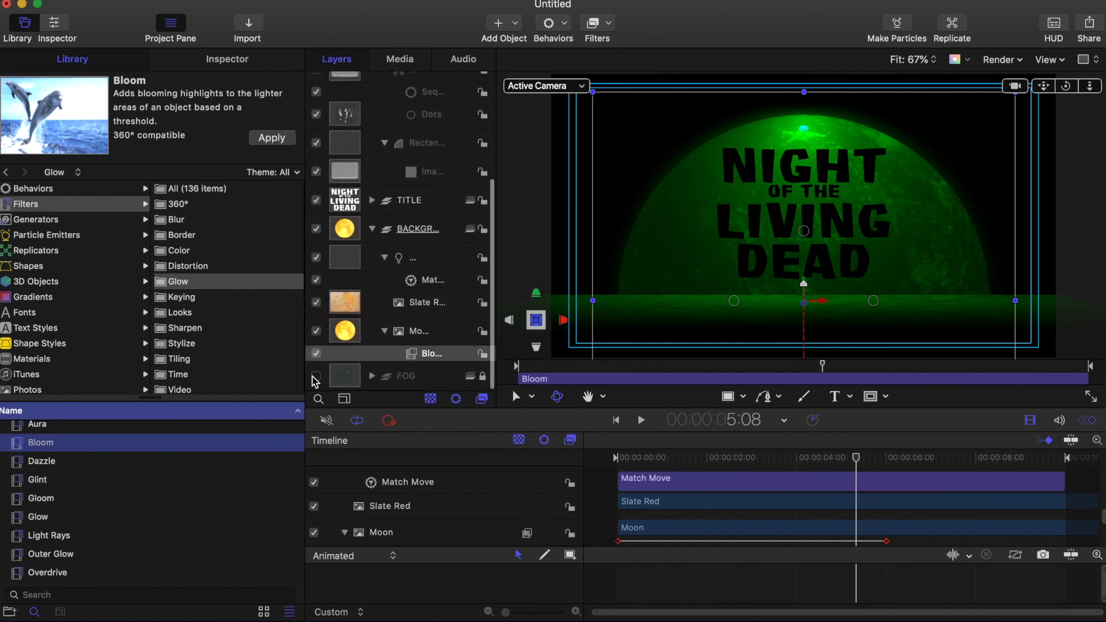
# Step: Turn Shading off for the Simple Background fog emitter inside the FOG group
pyautogui.click(316, 377)
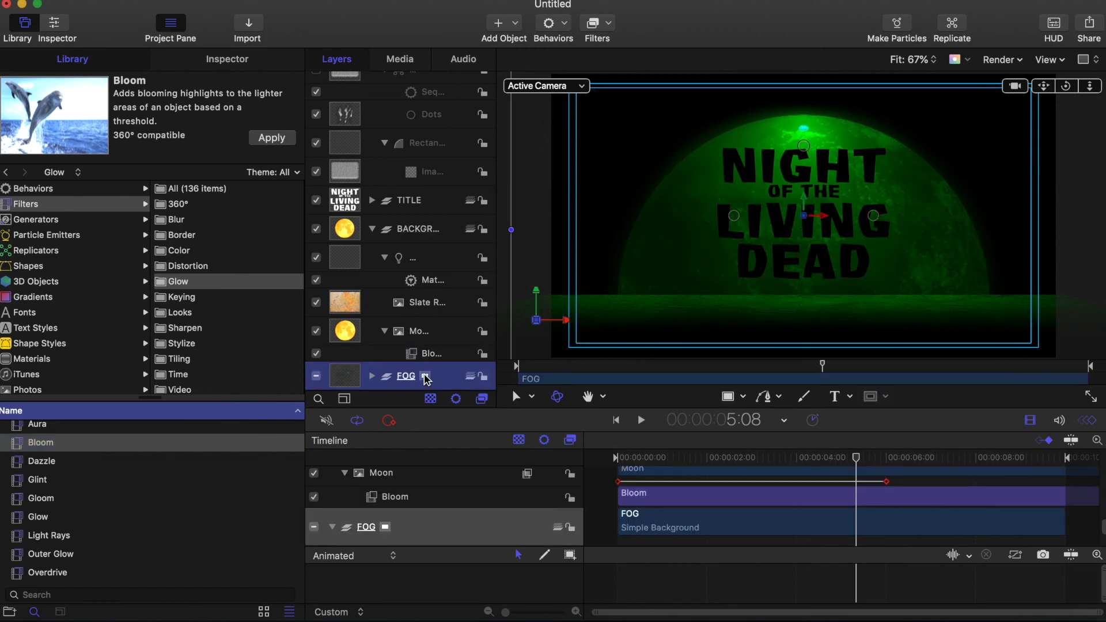
pyautogui.moveTo(857, 457); pyautogui.dragTo(891, 457)
pyautogui.click(254, 61)
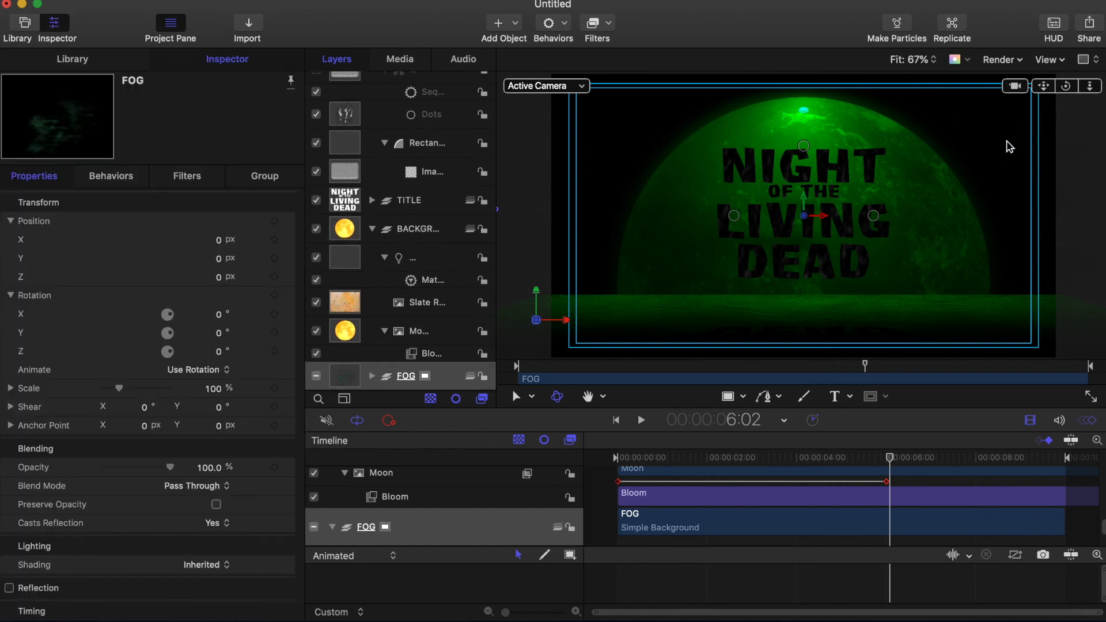
pyautogui.click(372, 378)
pyautogui.scroll(-2, 381, 316)
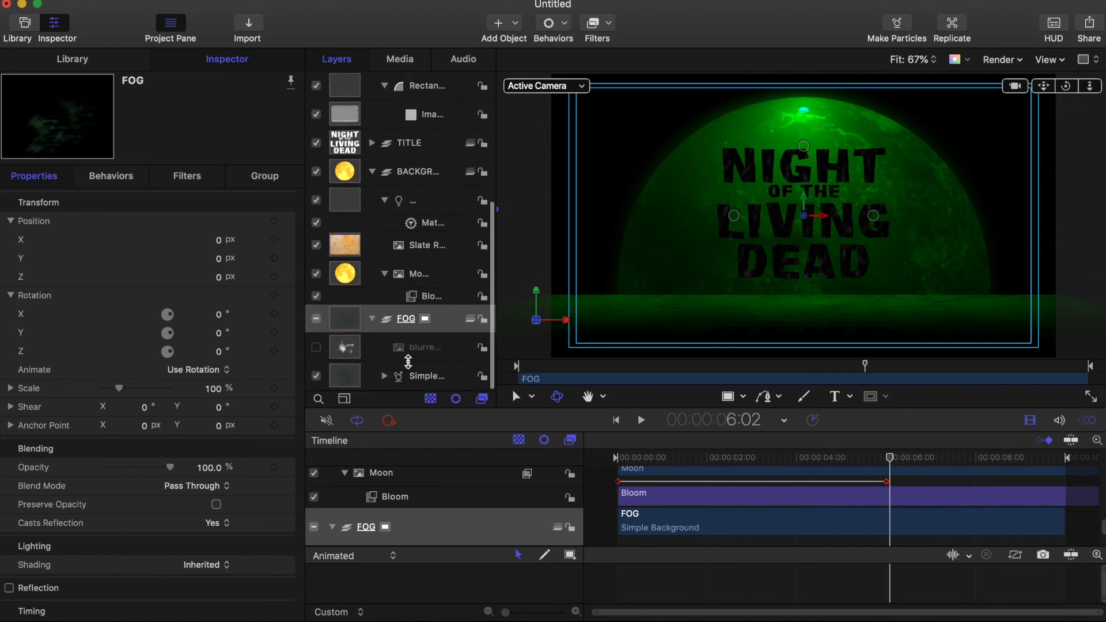
pyautogui.click(353, 378)
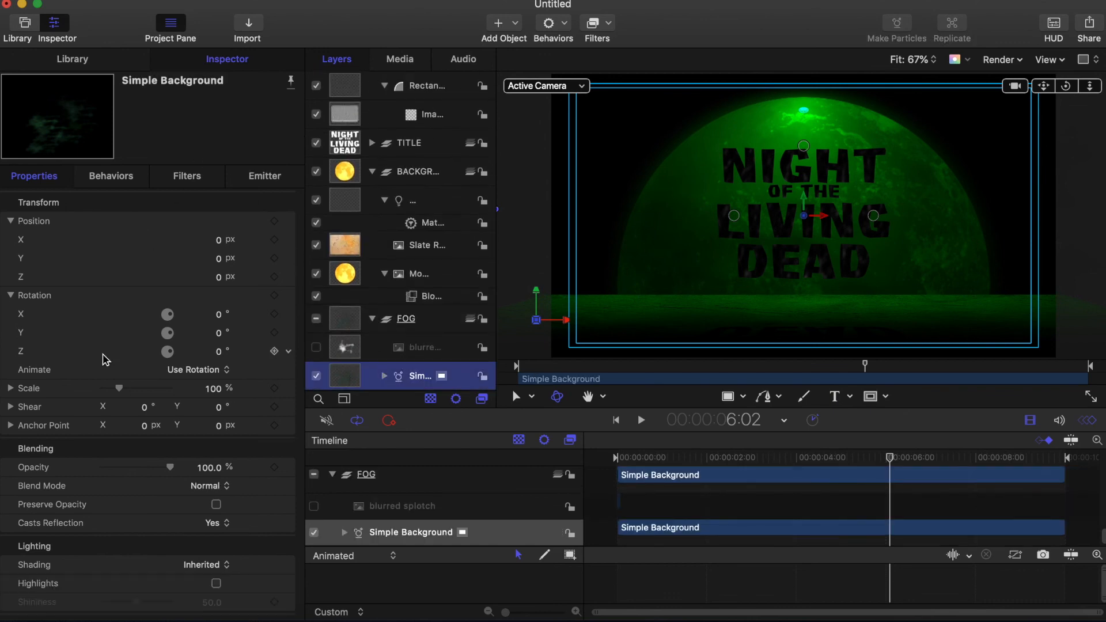
pyautogui.scroll(-3, 196, 392)
pyautogui.click(207, 379)
pyautogui.click(200, 407)
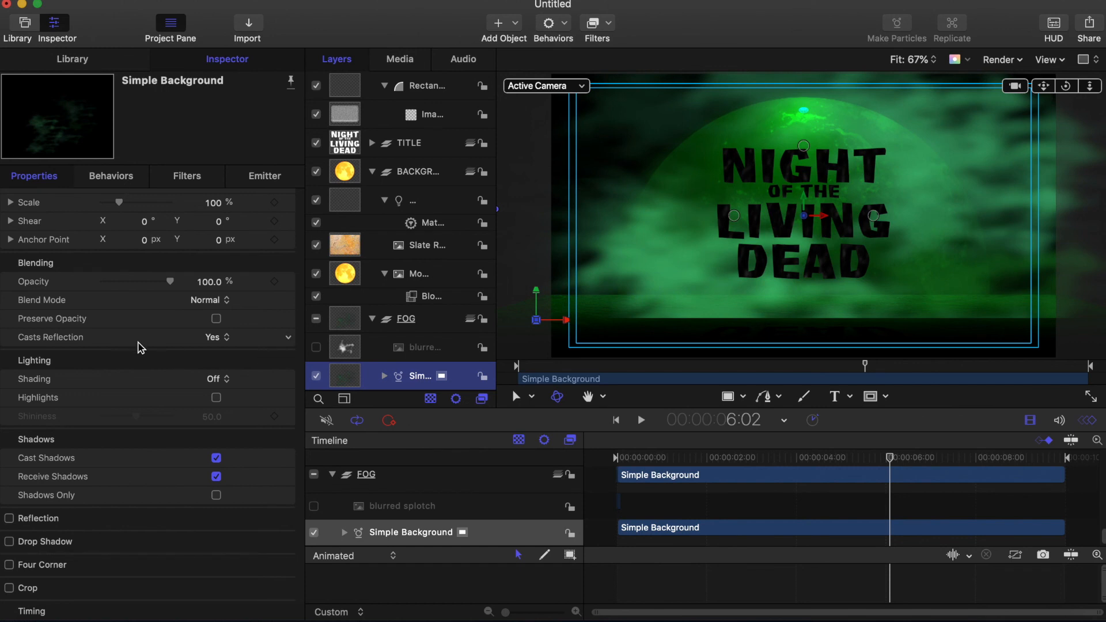
# Step: Push the fog emitter back to Position Z -1090 px and scale it to 200%
pyautogui.scroll(6, 78, 241)
pyautogui.moveTo(218, 277)
pyautogui.mouseDown()
pyautogui.moveTo(228, 277)
pyautogui.moveTo(196, 277)
pyautogui.moveTo(205, 280)
pyautogui.mouseUp()
pyautogui.click(205, 280)
pyautogui.write('-1090')
pyautogui.press('Return')
pyautogui.moveTo(889, 459)
pyautogui.mouseDown()
pyautogui.moveTo(775, 472)
pyautogui.moveTo(905, 459)
pyautogui.mouseUp()
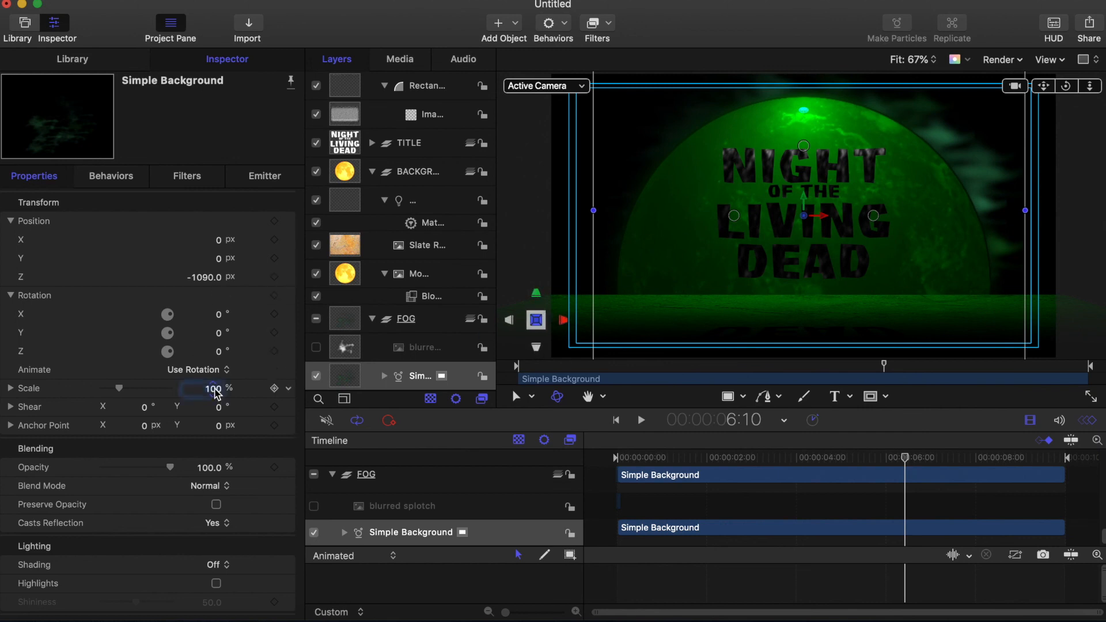
pyautogui.press('Return')
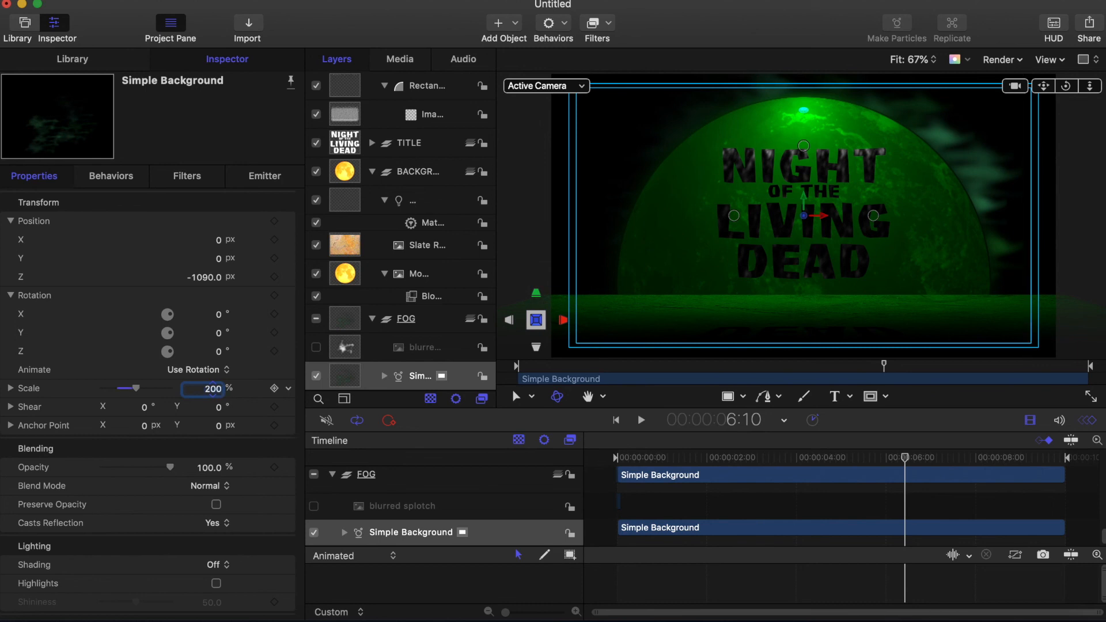
# Step: Scrub around 6 seconds, then play from the start to review the fog
pyautogui.moveTo(871, 460); pyautogui.dragTo(889, 464)
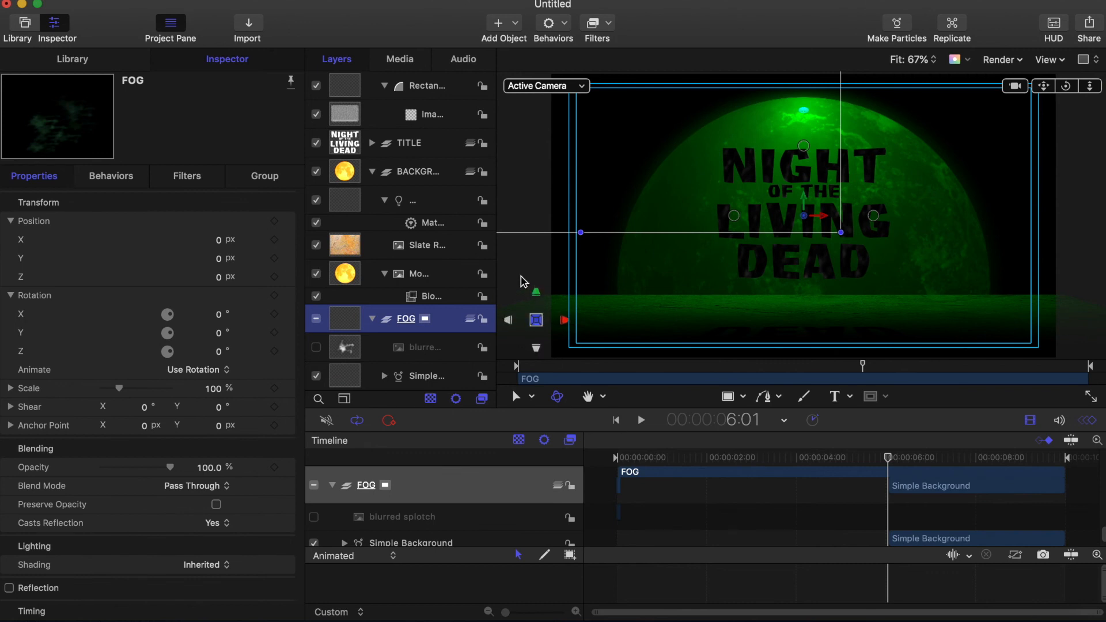
pyautogui.click(520, 277)
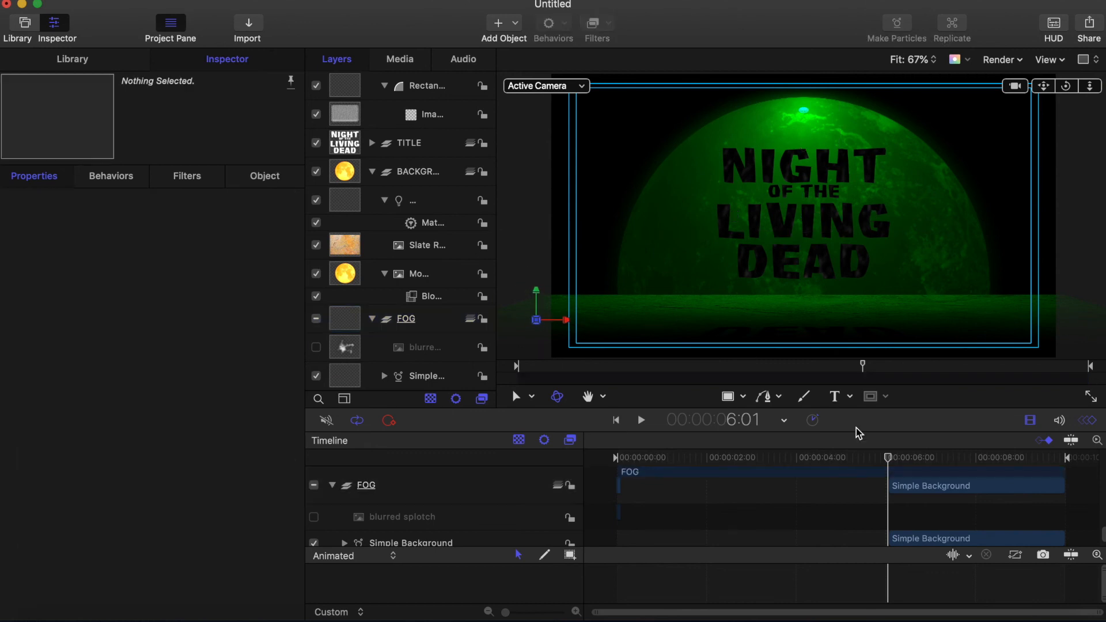
pyautogui.click(615, 420)
pyautogui.click(641, 419)
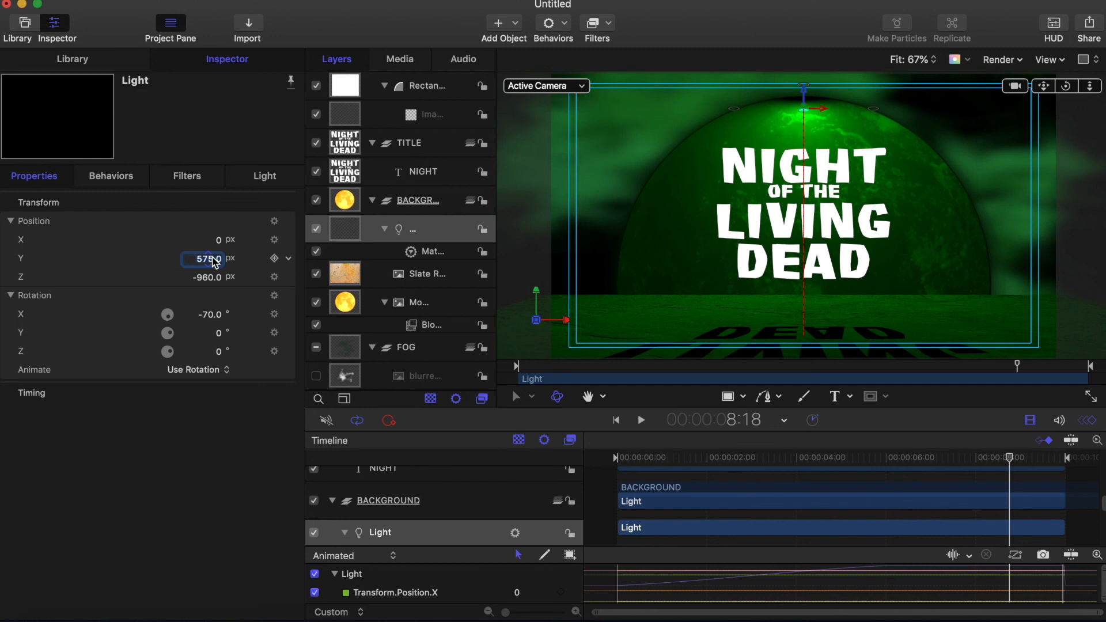
# Step: Raise the spotlight to Position Y 675 px
pyautogui.click(215, 261)
pyautogui.write('67')
pyautogui.press('Return')
pyautogui.click(264, 176)
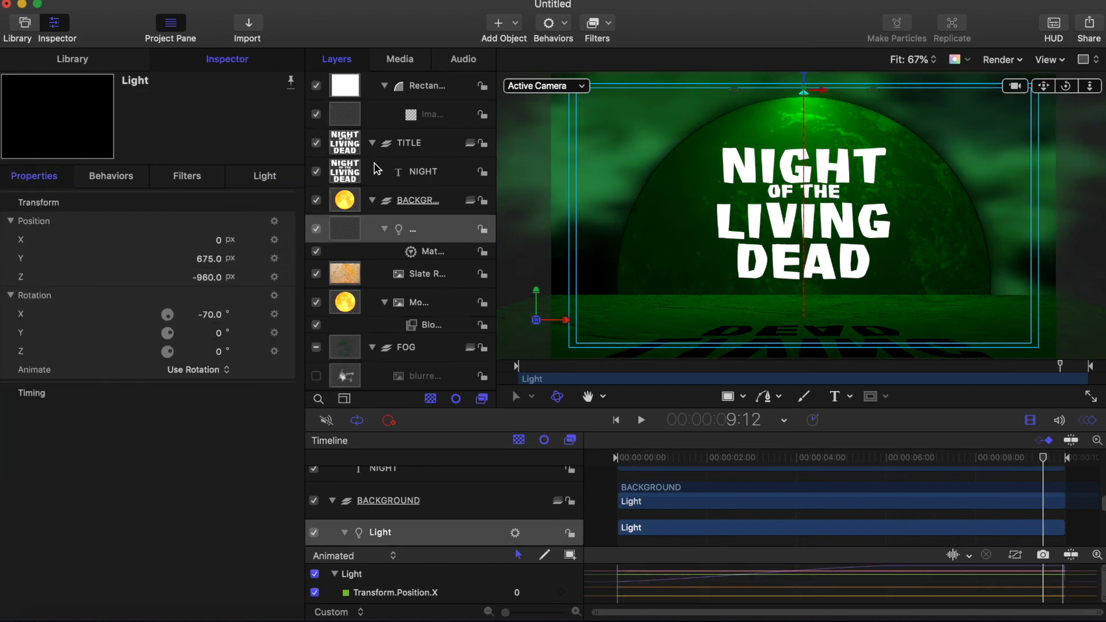
# Step: Push the NIGHT title text back to Position Z -425 px and play to review
pyautogui.click(376, 165)
pyautogui.moveTo(220, 277); pyautogui.dragTo(215, 278)
pyautogui.click(215, 279)
pyautogui.write('-')
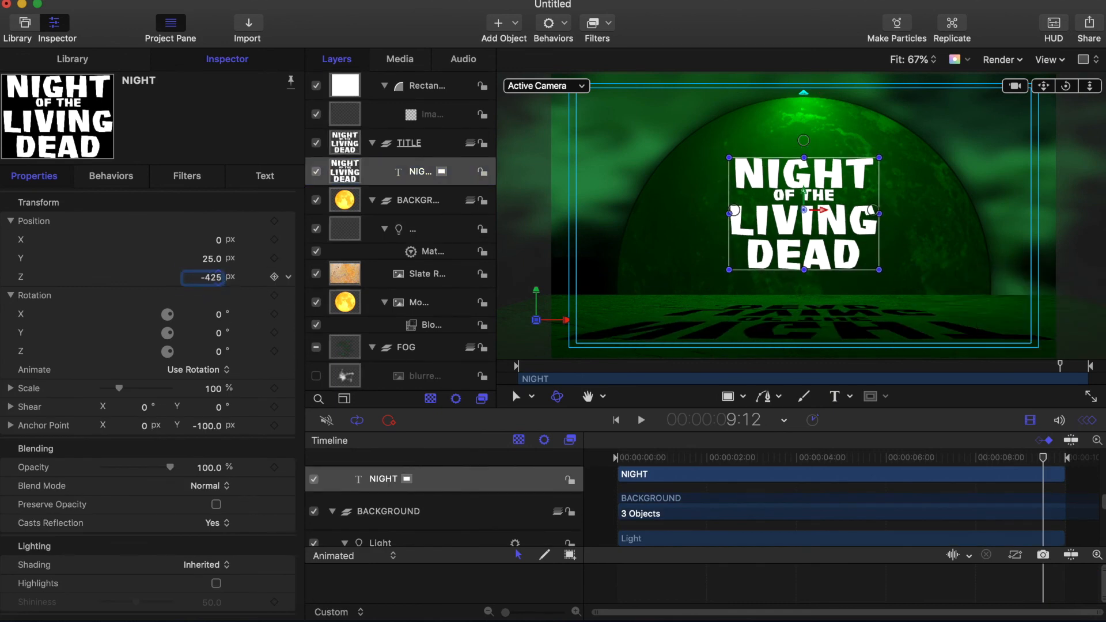
pyautogui.write('425')
pyautogui.click(641, 420)
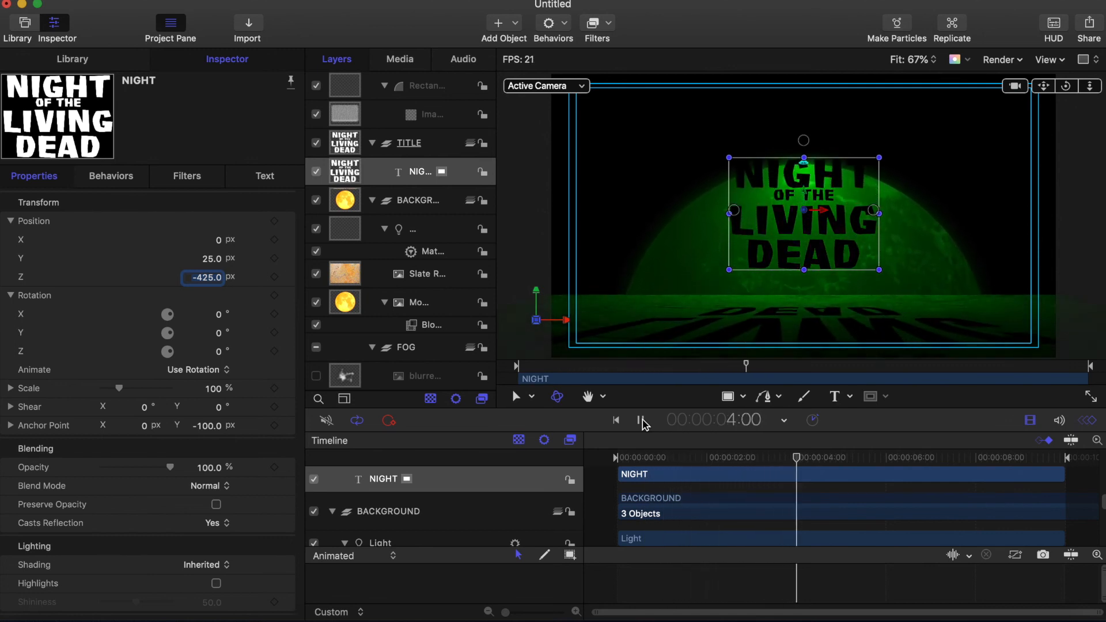
pyautogui.click(643, 423)
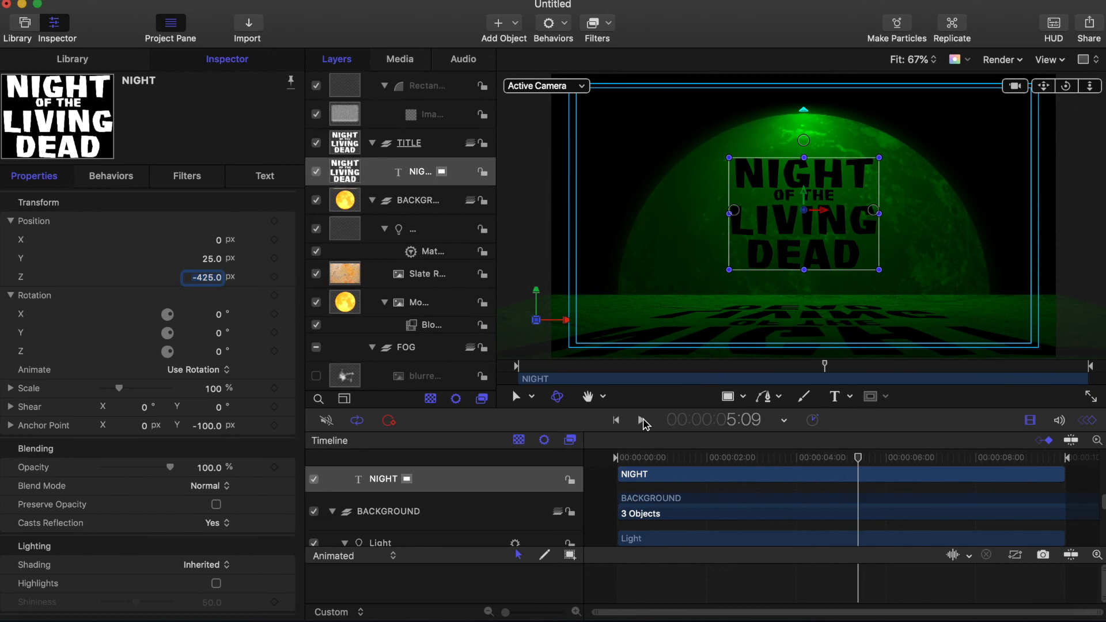